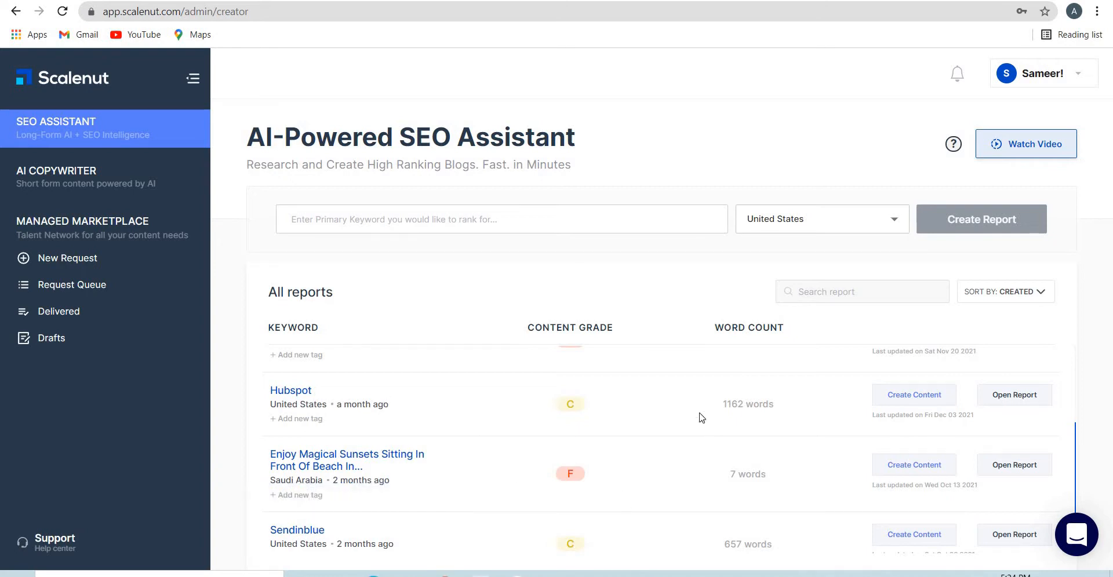
Open the Hubspot report and view its read-only and edit-access sharing links
drag(722, 405, 759, 409)
click(883, 426)
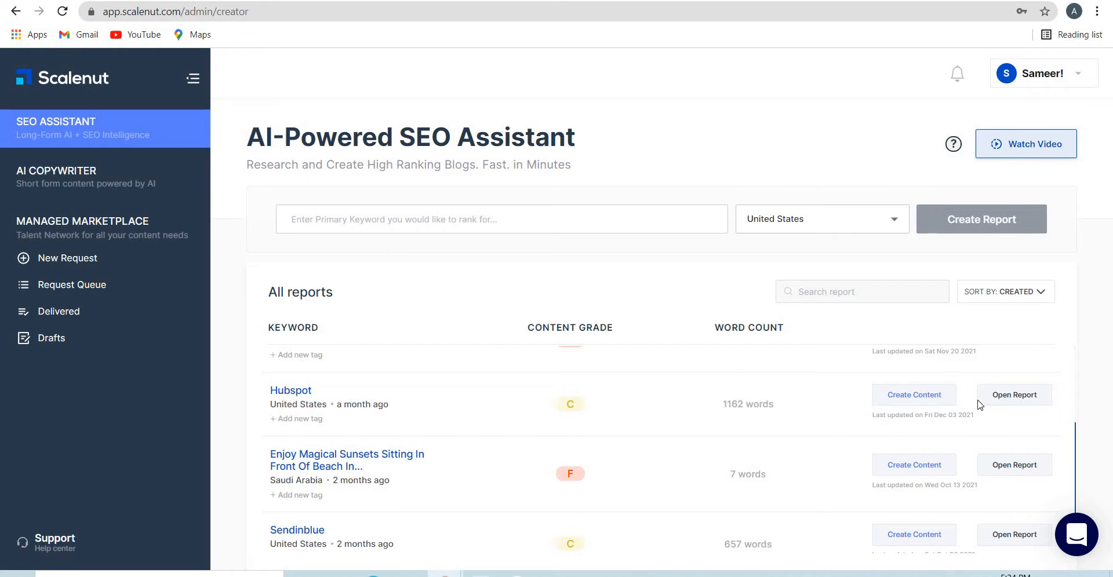
click(1011, 396)
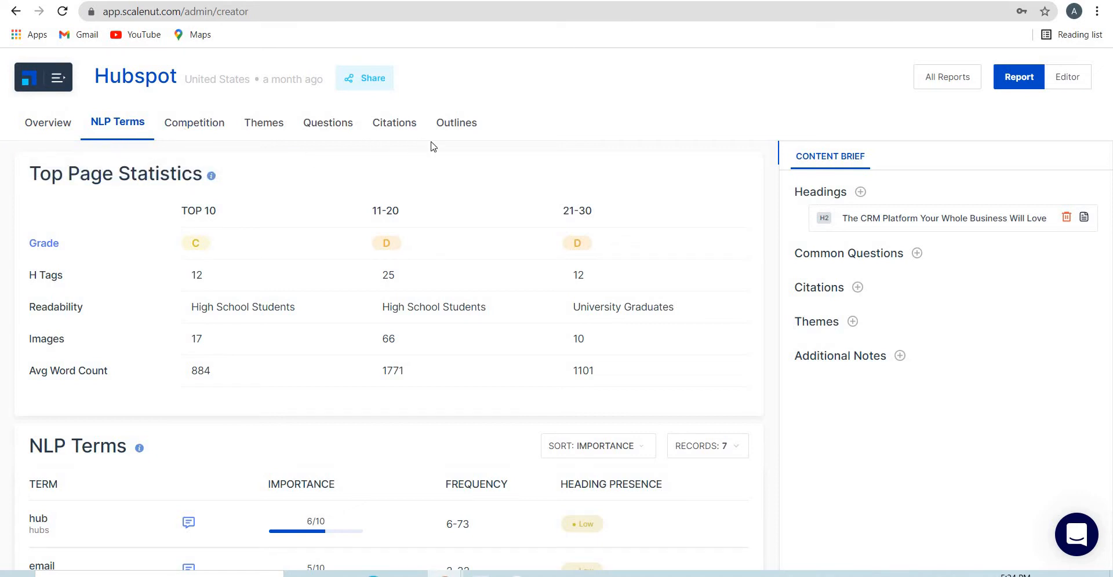
click(357, 79)
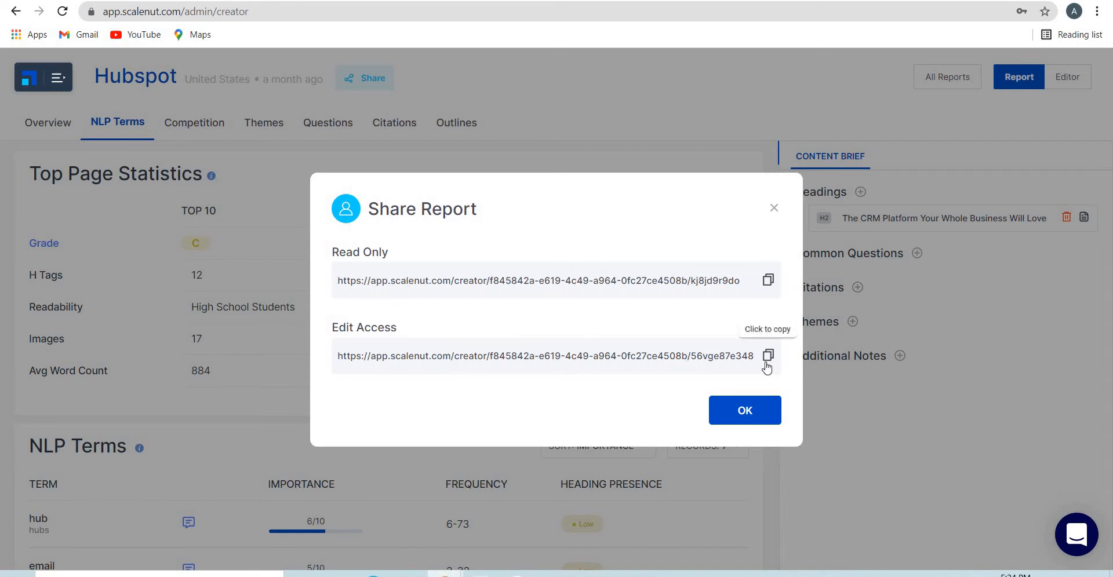
click(766, 412)
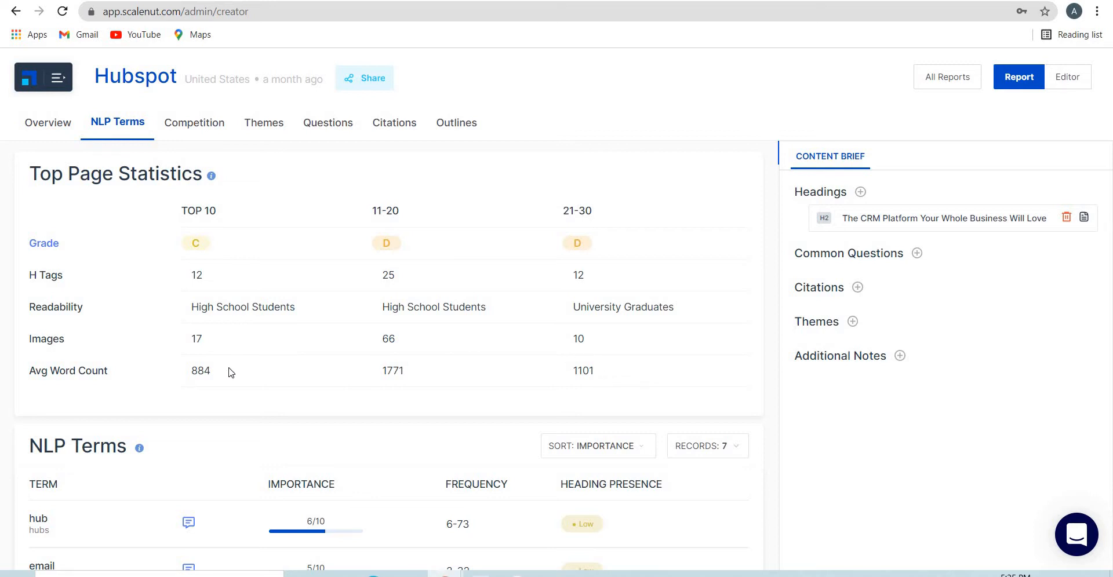
Examine the NLP terms table and the example usages of "hub" in main content and headings
scroll(226, 377, down, 1)
scroll(87, 281, down, 1)
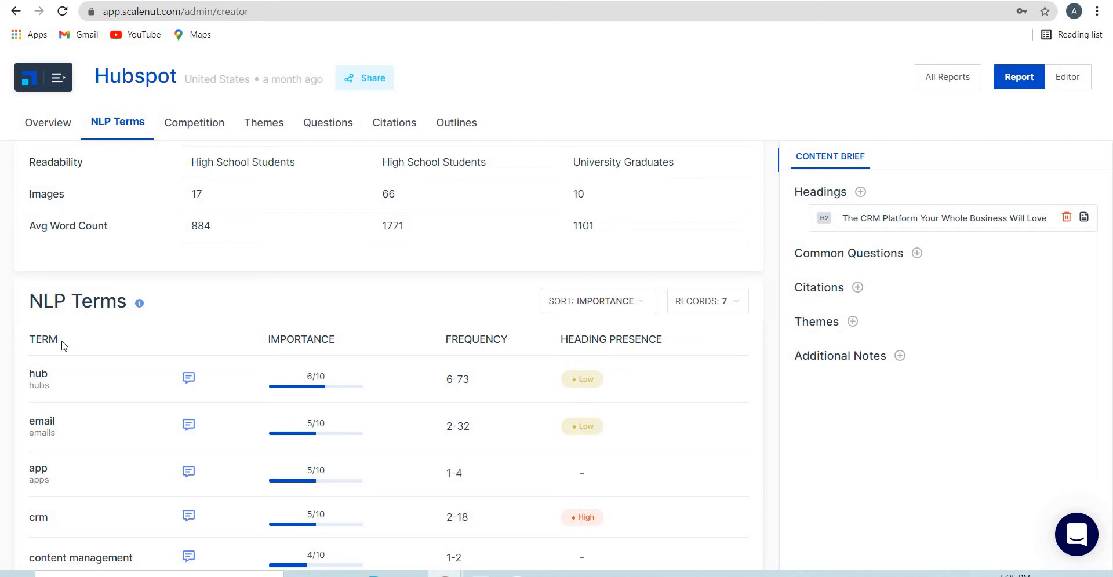
scroll(44, 342, down, 1)
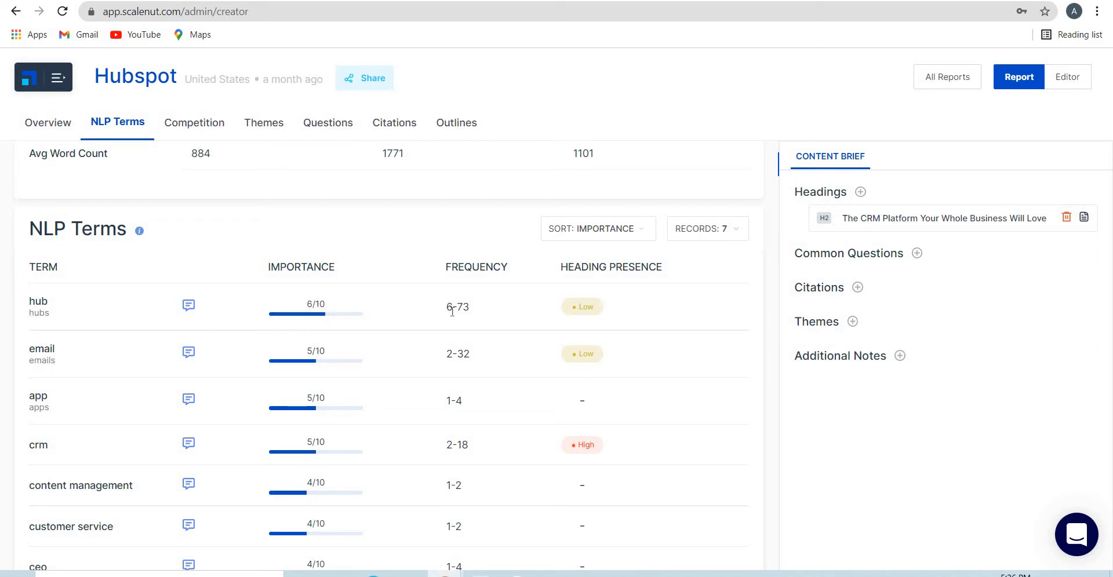
click(189, 306)
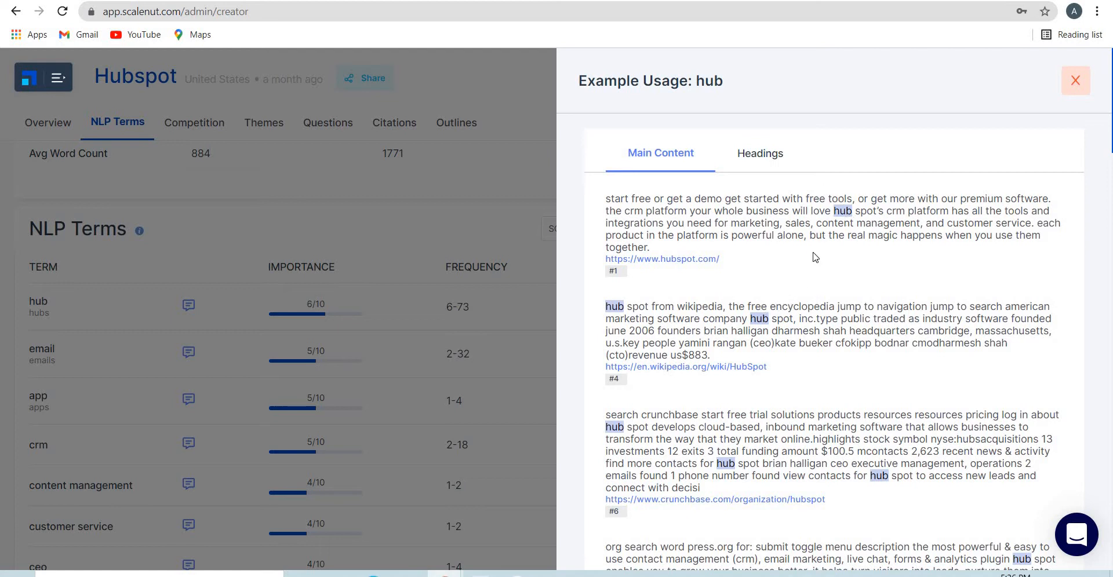
scroll(901, 478, down, 6)
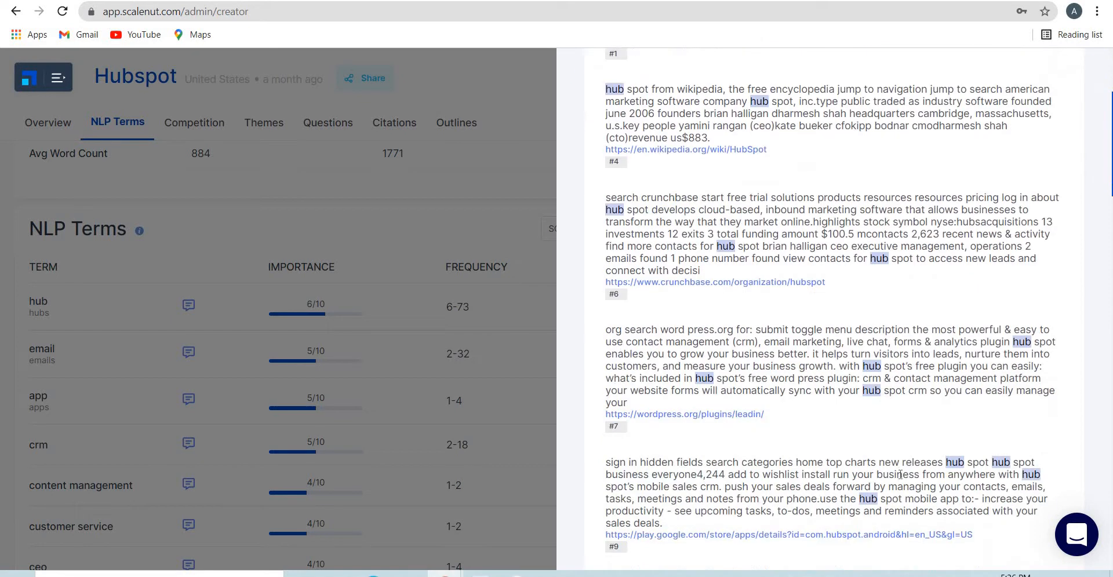
scroll(787, 255, up, 6)
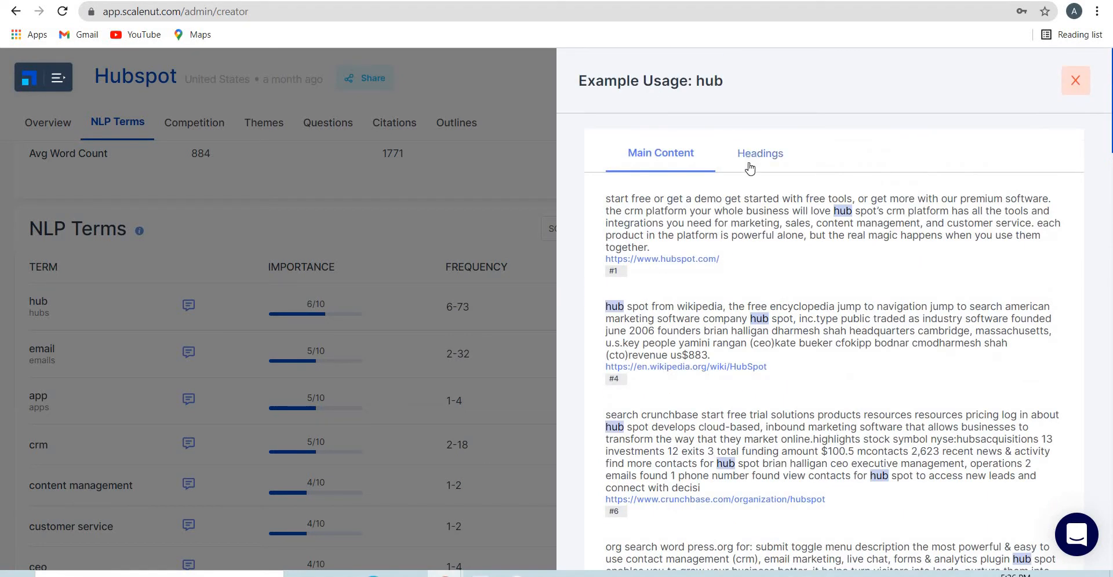
click(750, 165)
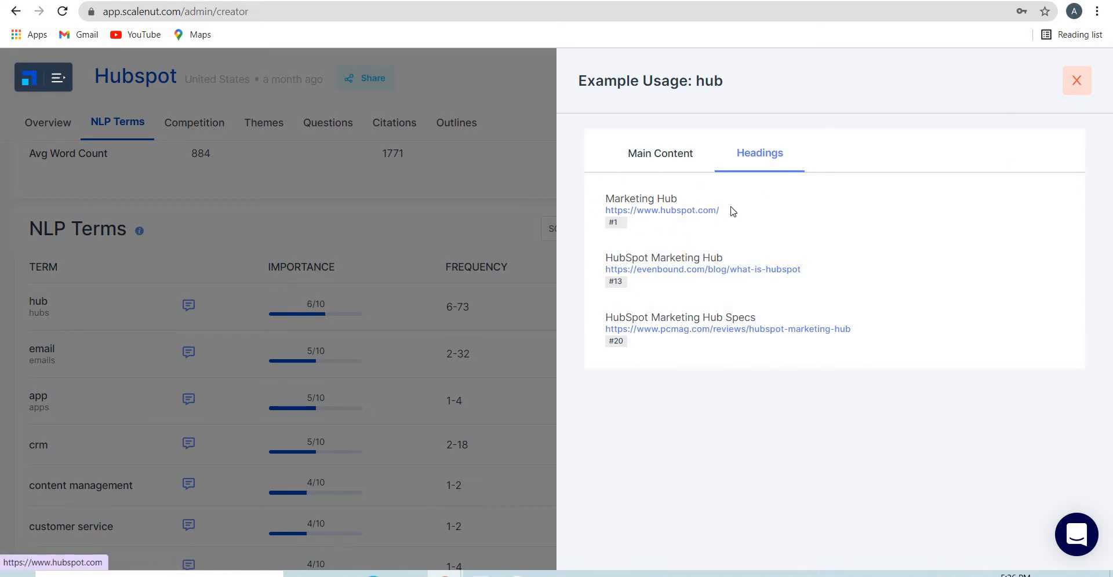
click(1077, 80)
View the main content example usages of the NLP term "email"
scroll(74, 280, down, 1)
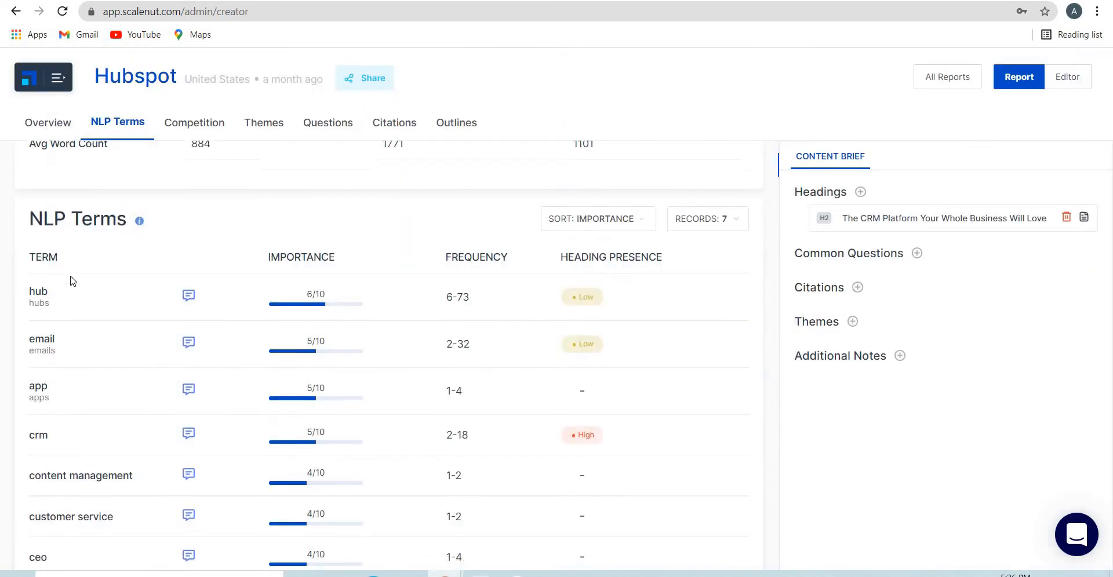
click(188, 281)
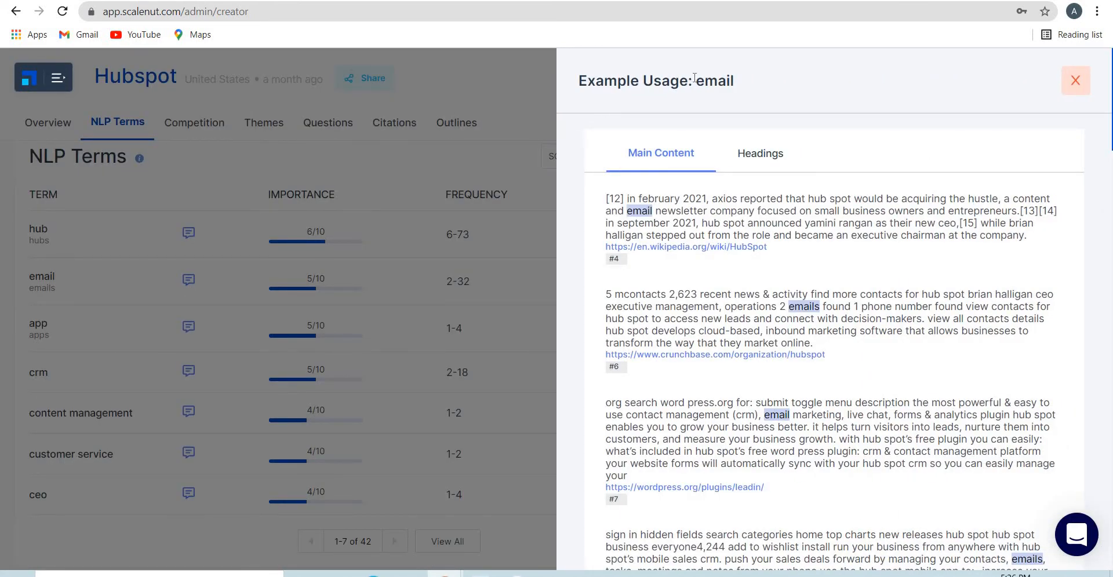
click(1074, 83)
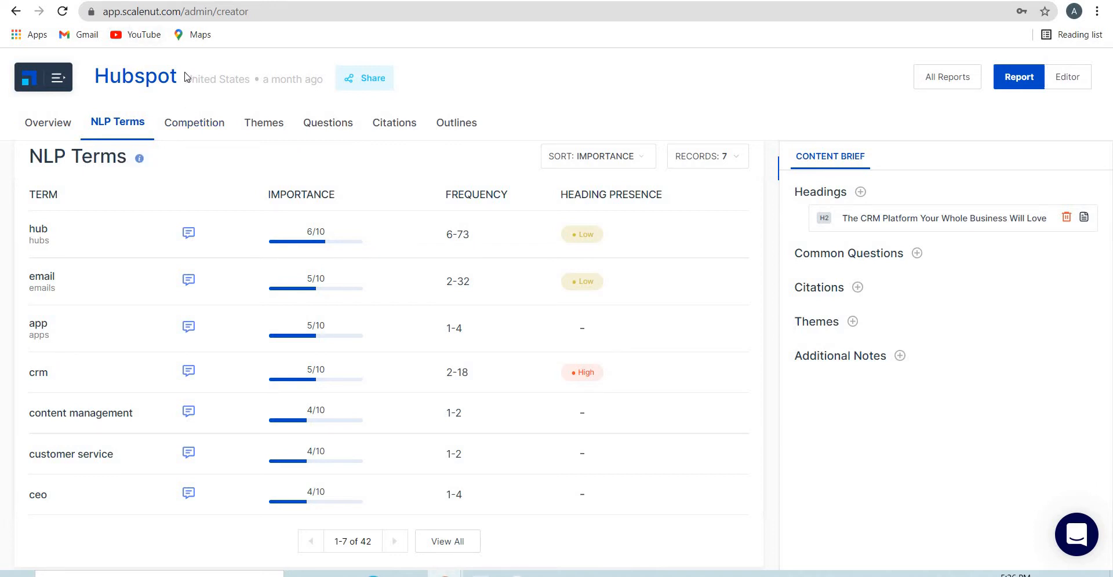
scroll(165, 489, down, 4)
click(860, 193)
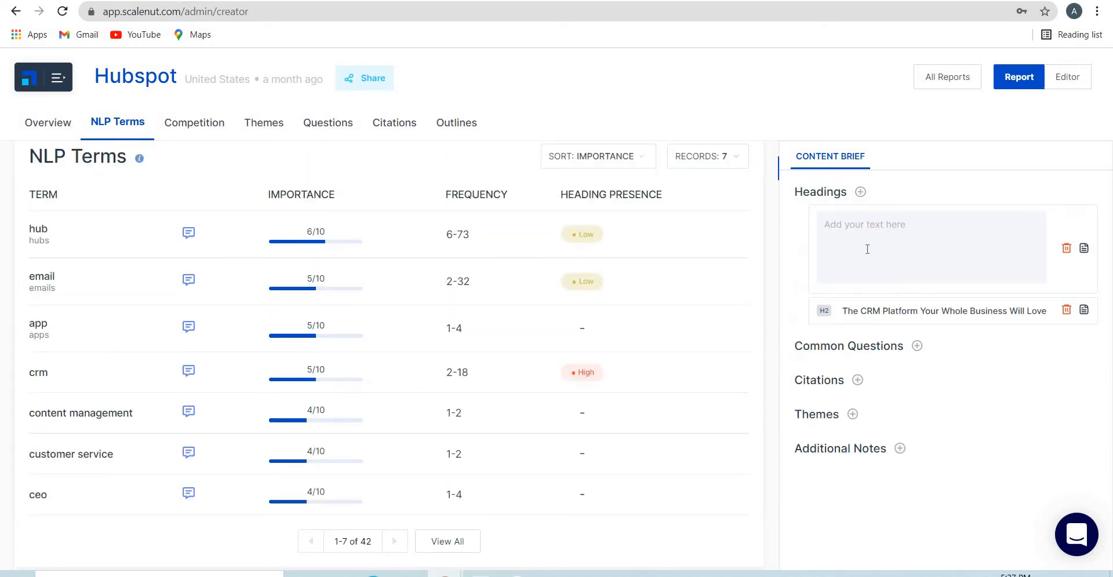
click(919, 348)
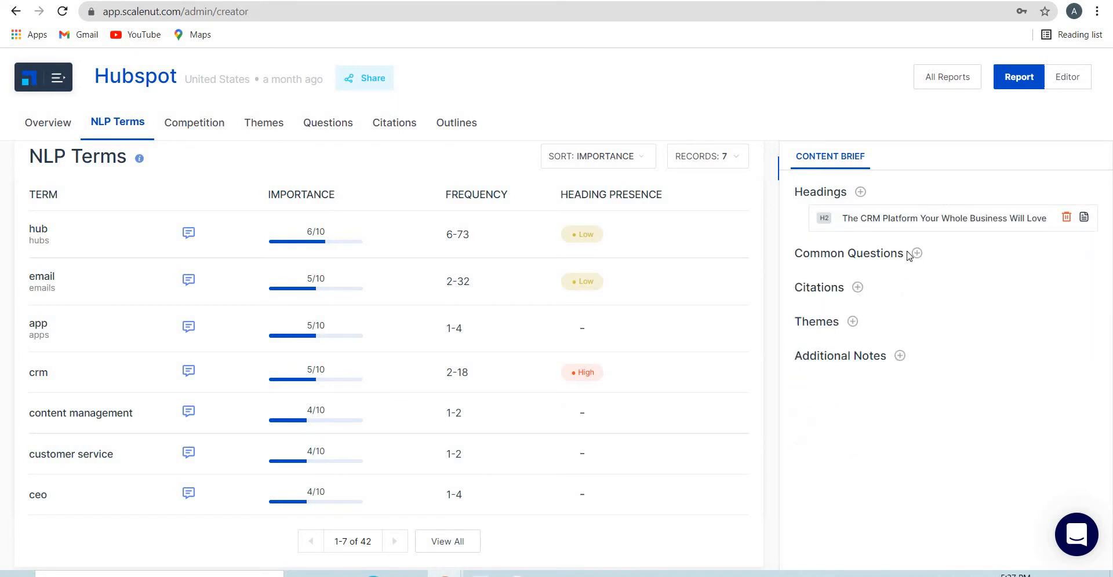
click(1084, 218)
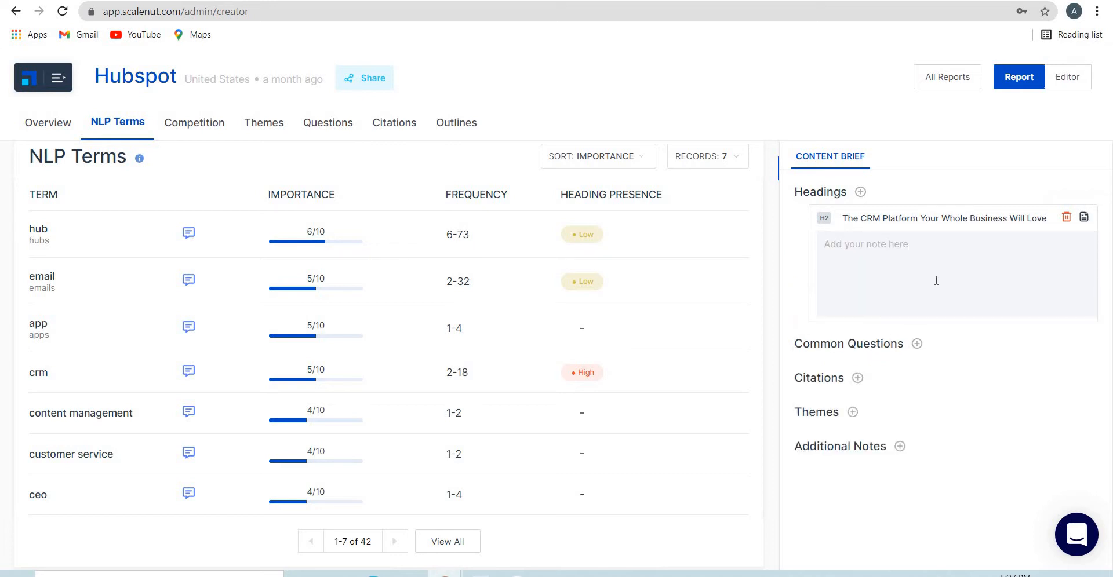
click(919, 347)
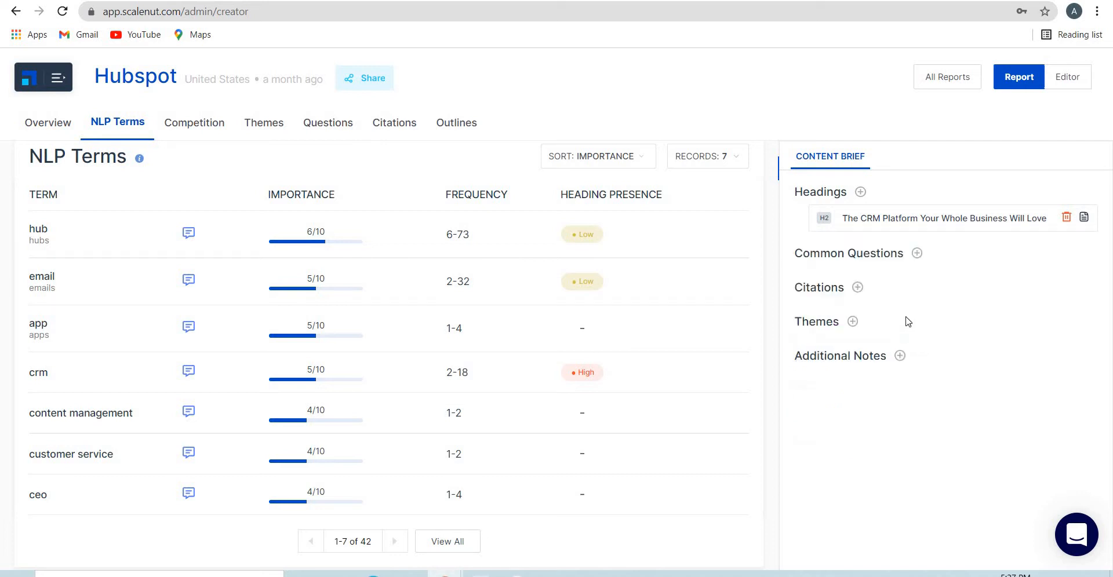
Add the common question "Why is Hubspot so important" to the content brief and open its note field
click(917, 253)
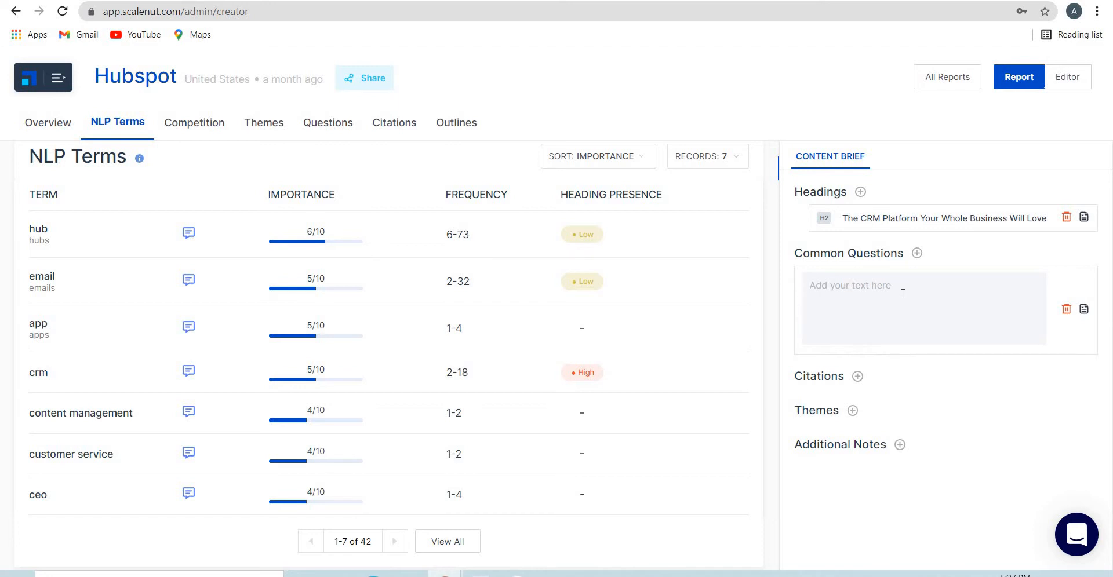
text(Why is Hubspot so important)
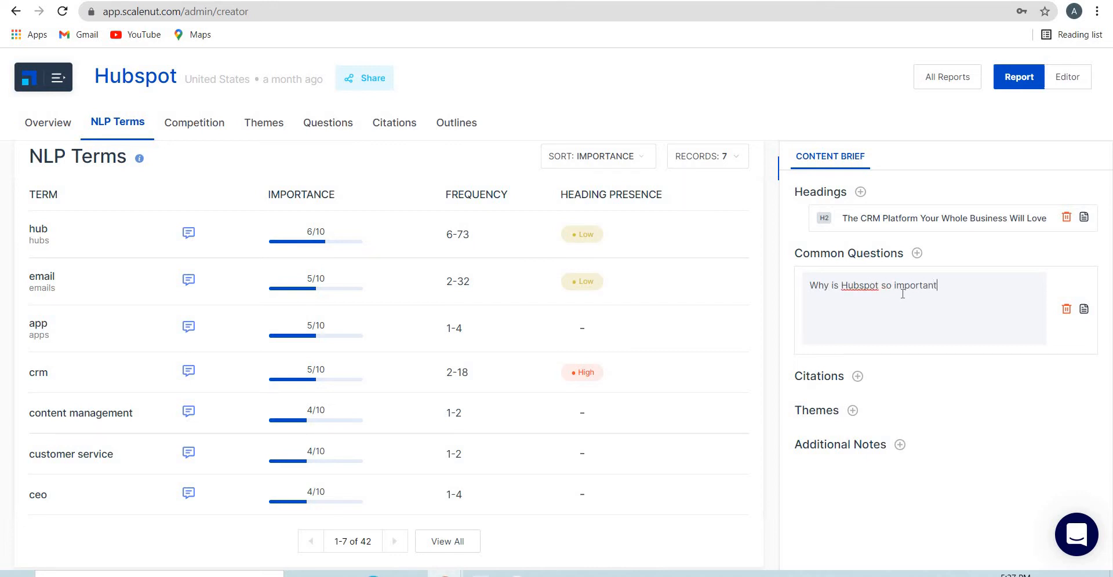
click(1084, 309)
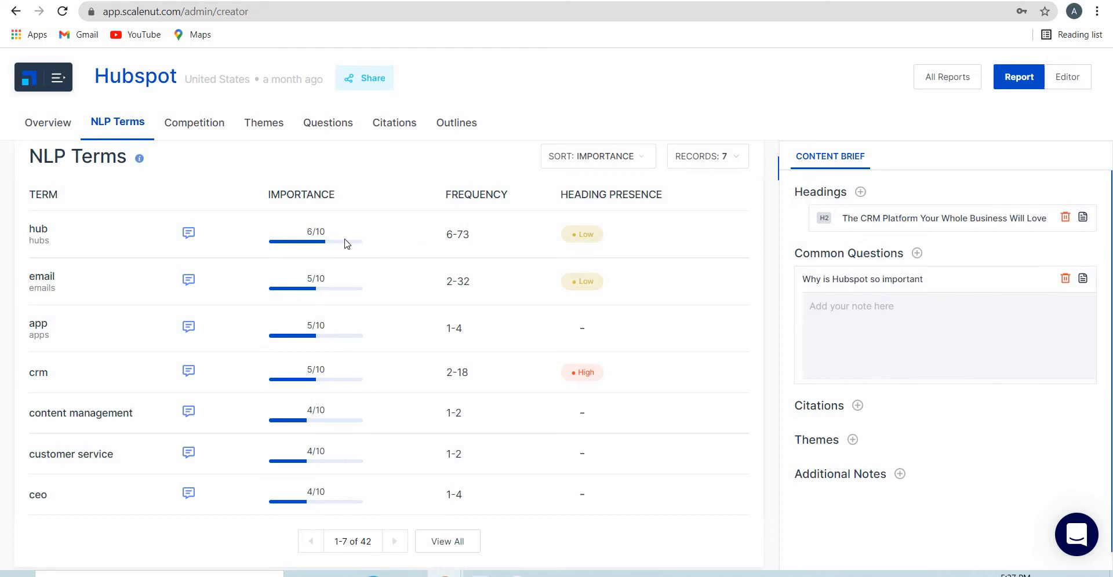
Examine the Competition table and visit the competitor pages of hubspot.com and Crunchbase
scroll(299, 278, down, 5)
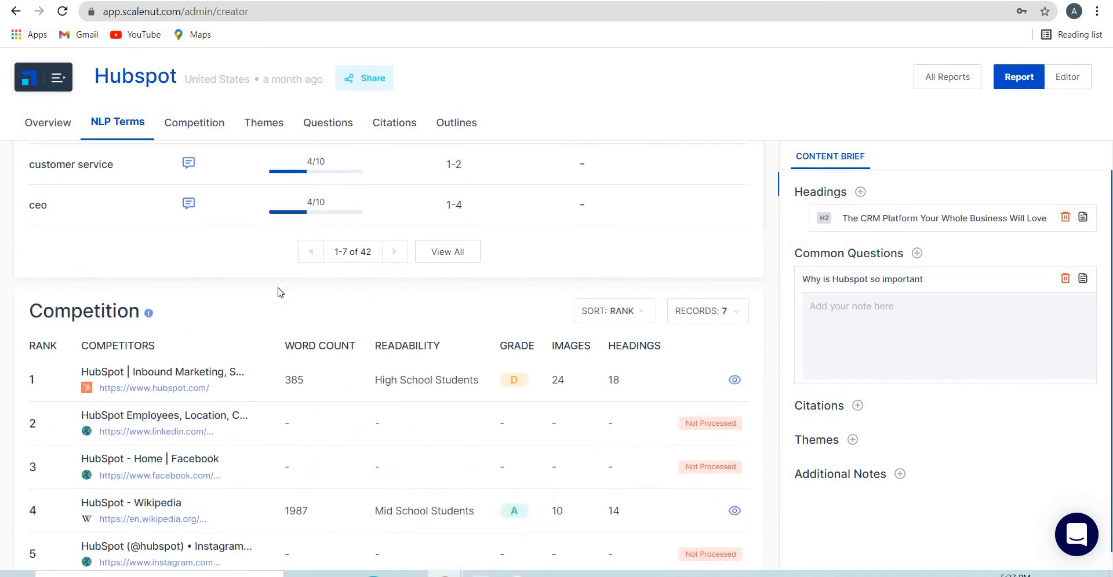
scroll(278, 292, down, 1)
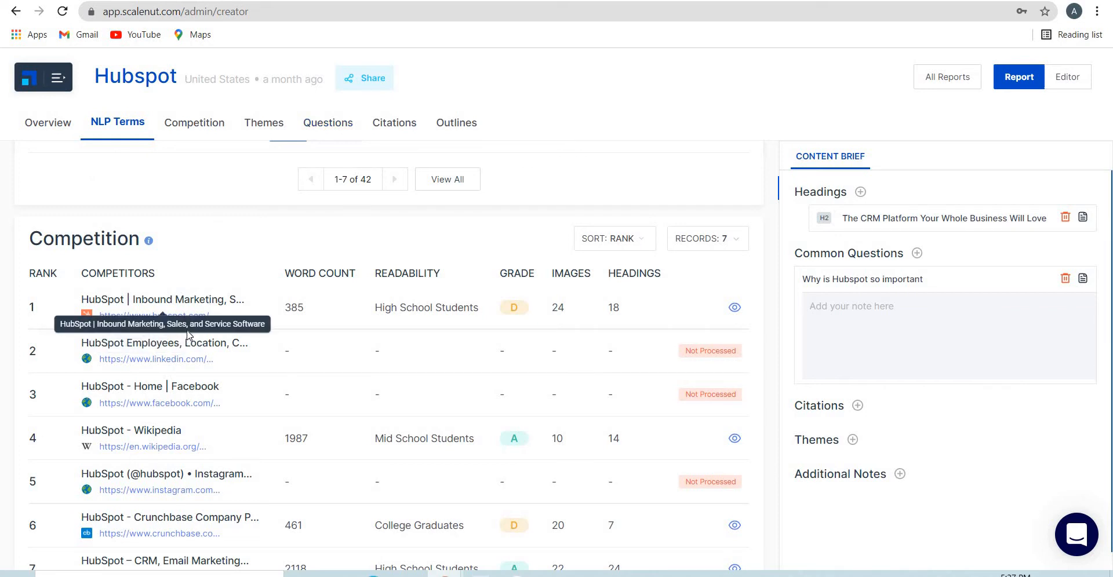
scroll(176, 267, down, 1)
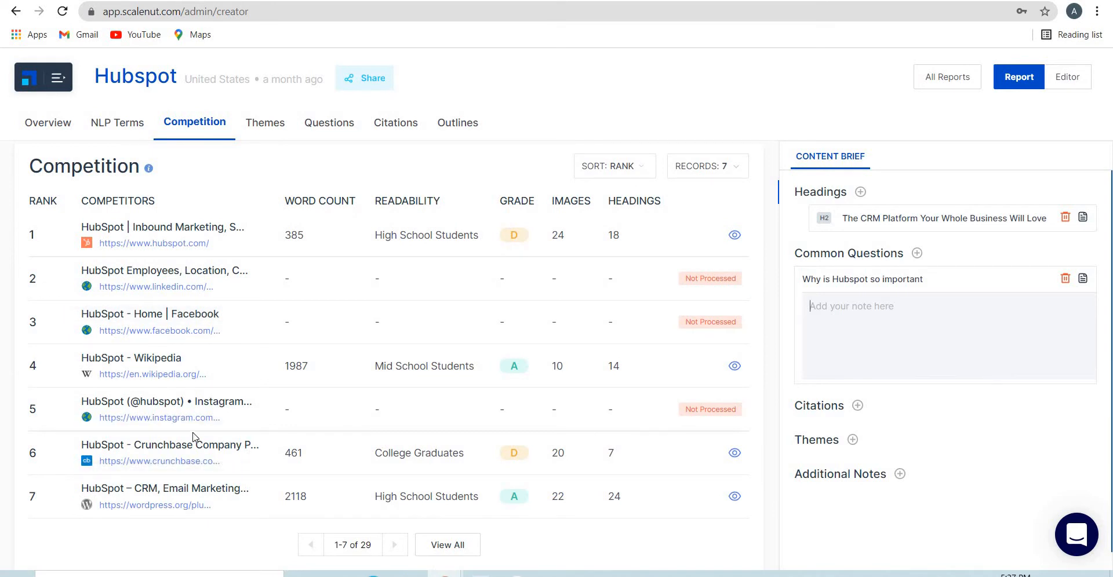
click(173, 244)
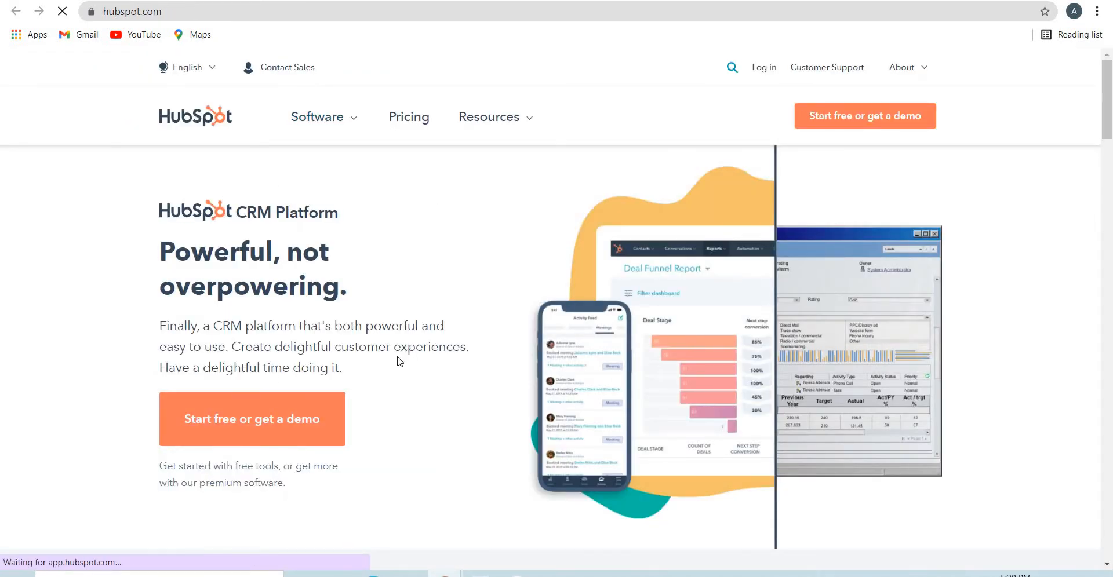
scroll(400, 361, down, 5)
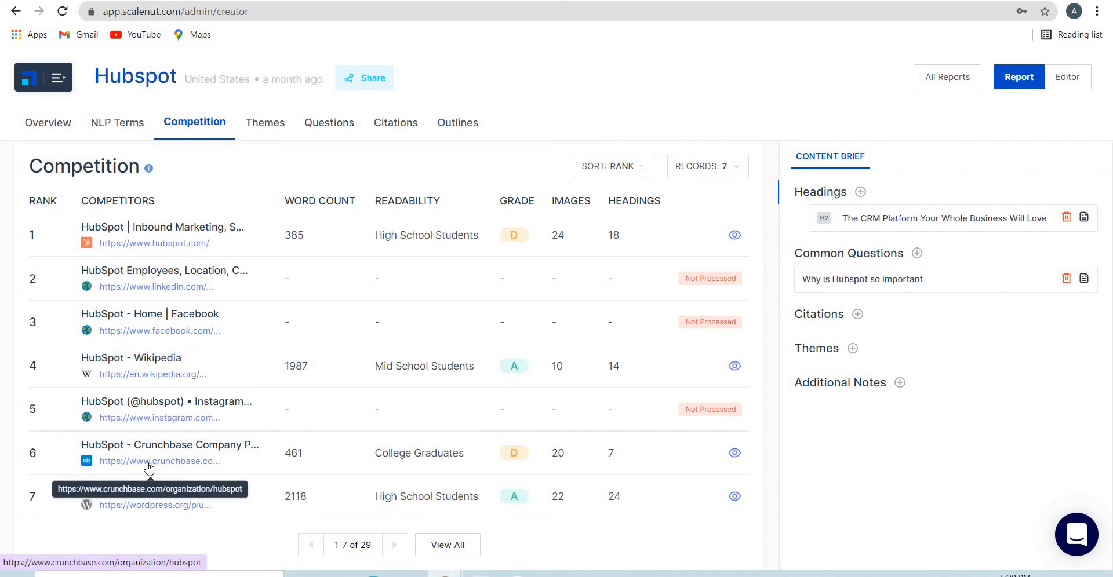
click(182, 460)
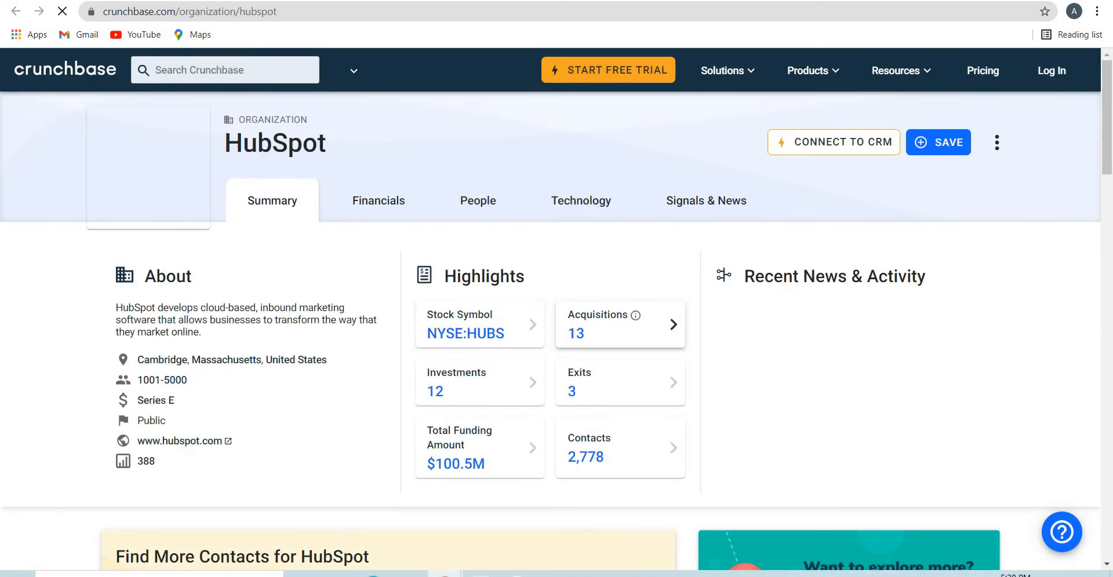
key(ctrl+w)
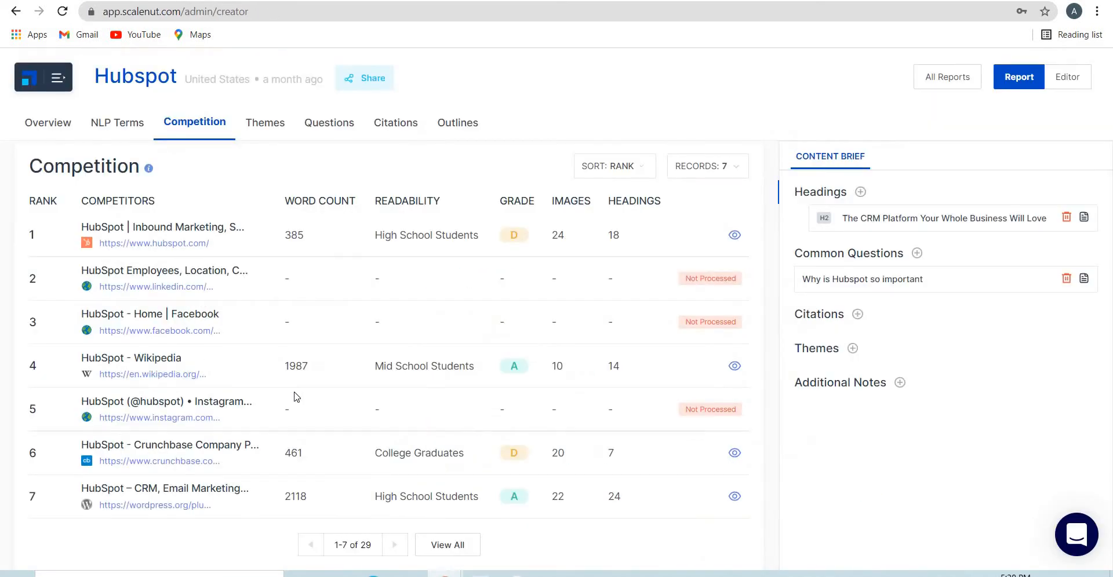
Add the suggested questions "What is Hubspot?" and "How can I use Hubspot to promote my blog and website?" to the content brief
scroll(296, 397, down, 2)
scroll(295, 397, down, 3)
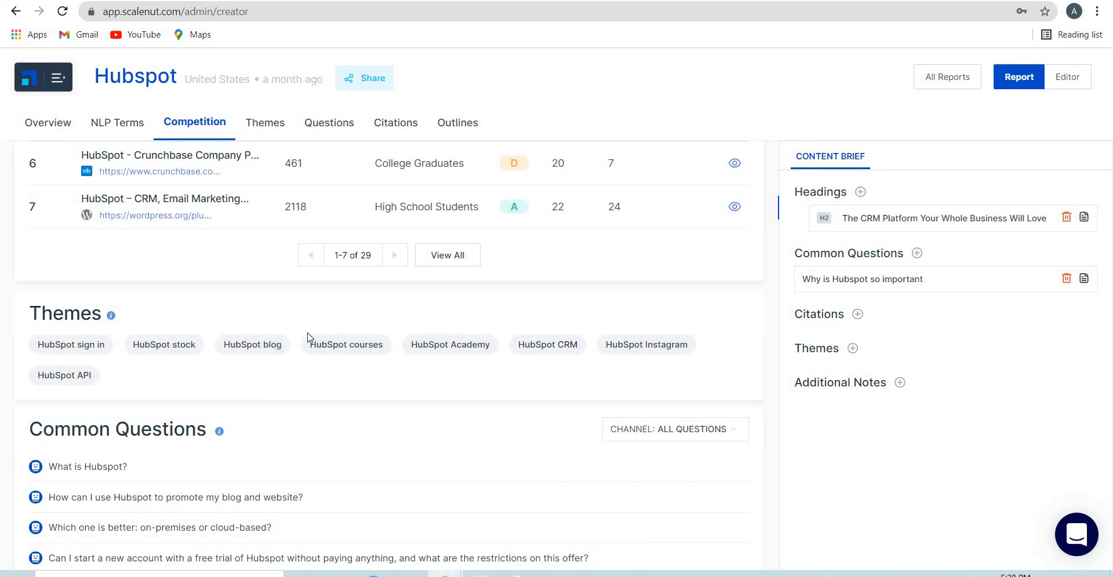
scroll(130, 302, down, 3)
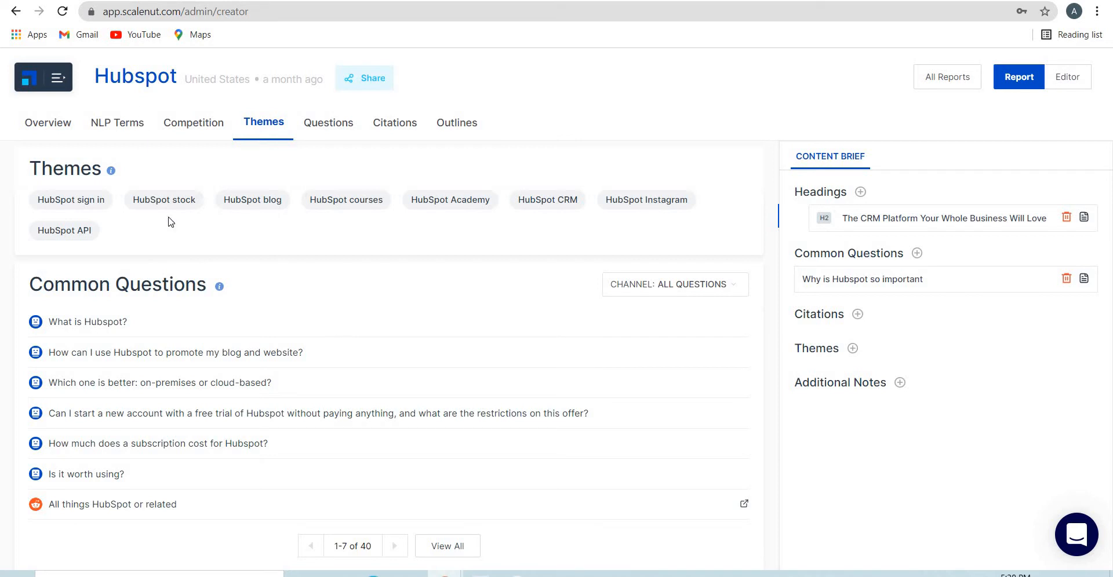
click(214, 323)
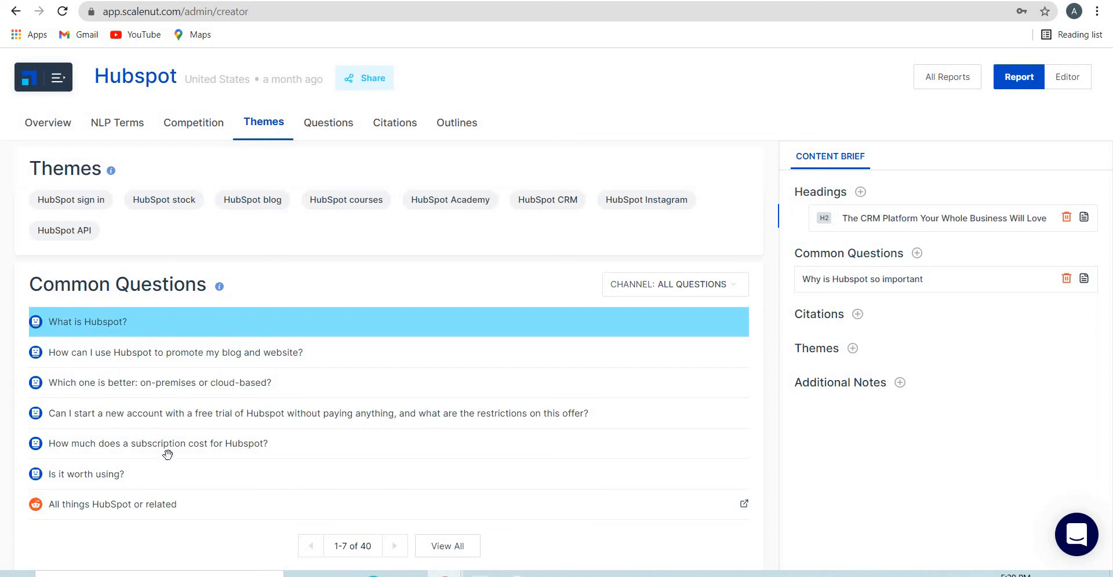
click(125, 322)
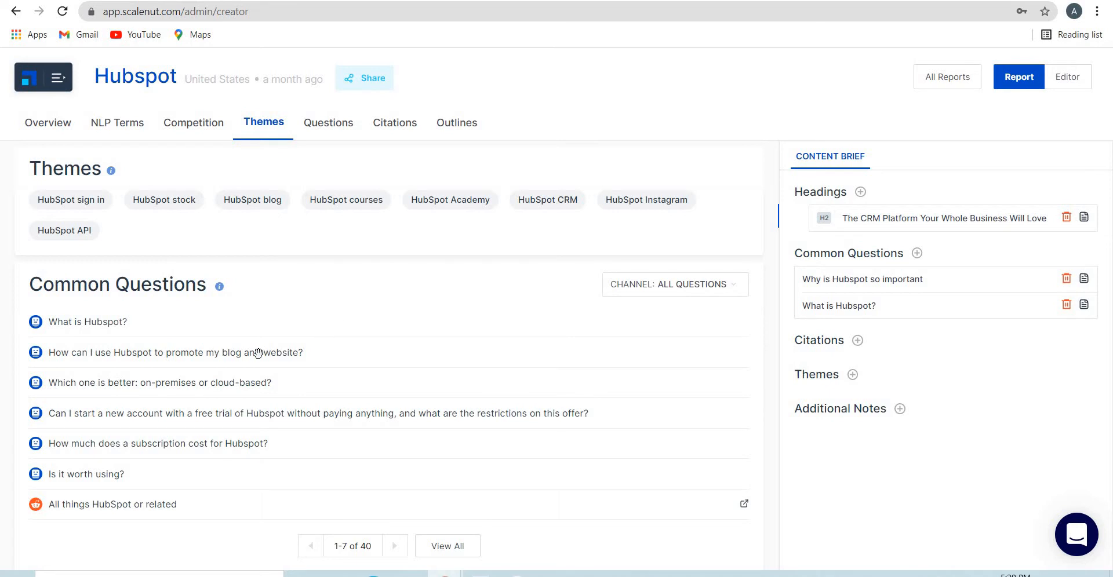
click(213, 358)
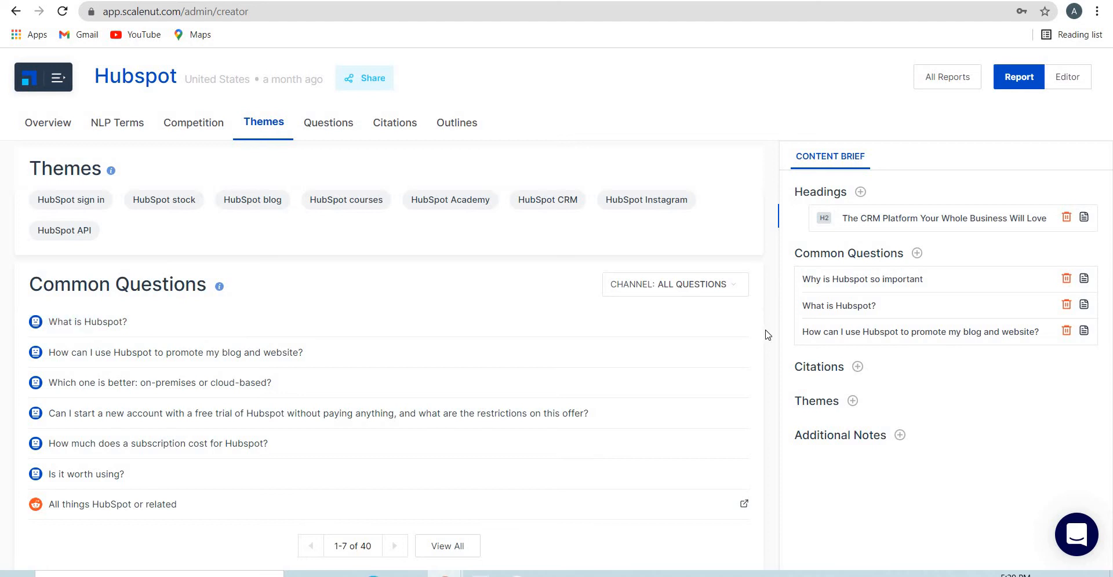
Review the report's citation websites and their occurrence counts among the top 30 competitors
scroll(766, 335, down, 8)
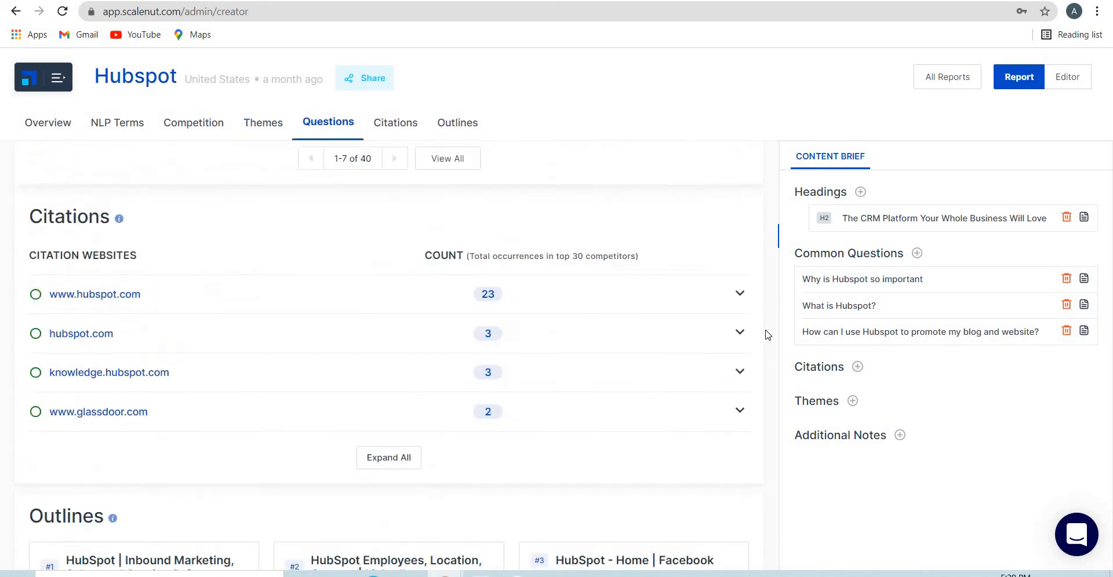
scroll(766, 335, up, 1)
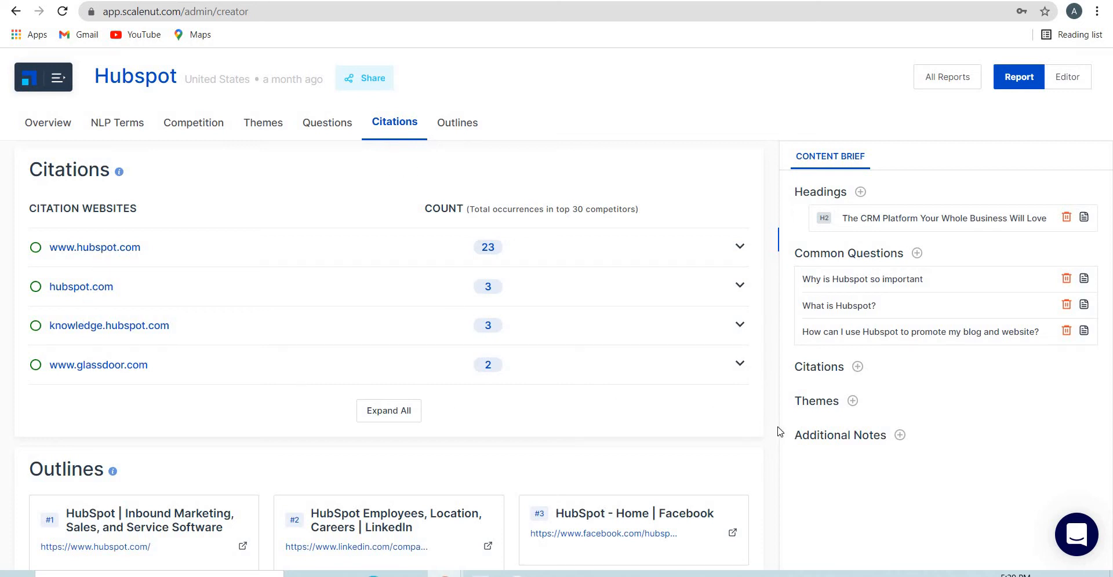
scroll(780, 431, up, 8)
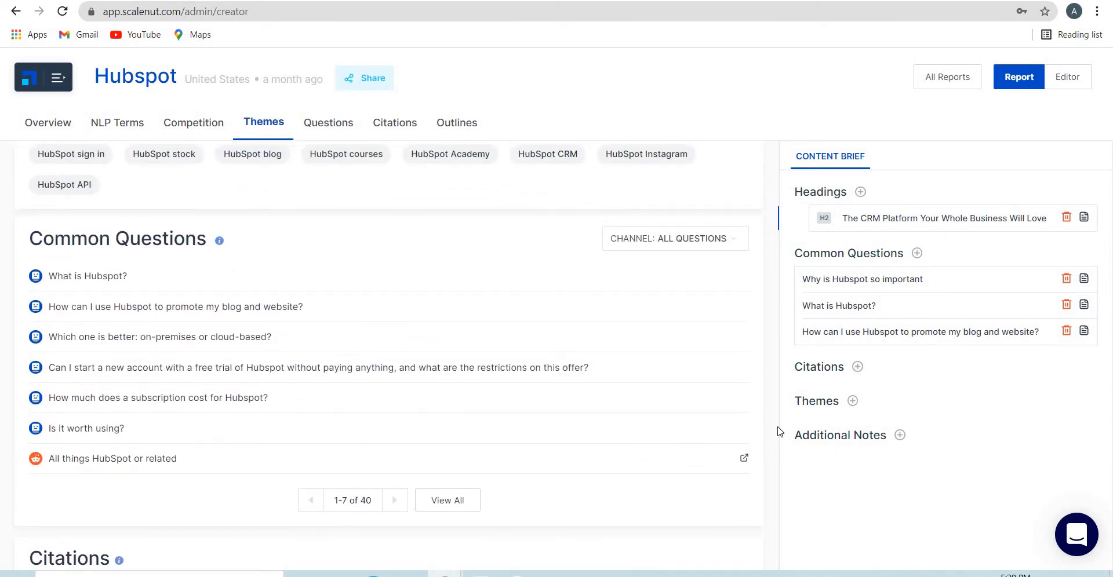
Go to the competitor outlines and check the #1 result's H1 "Powerful, not overpowering." against the hubspot.com page
scroll(780, 432, down, 3)
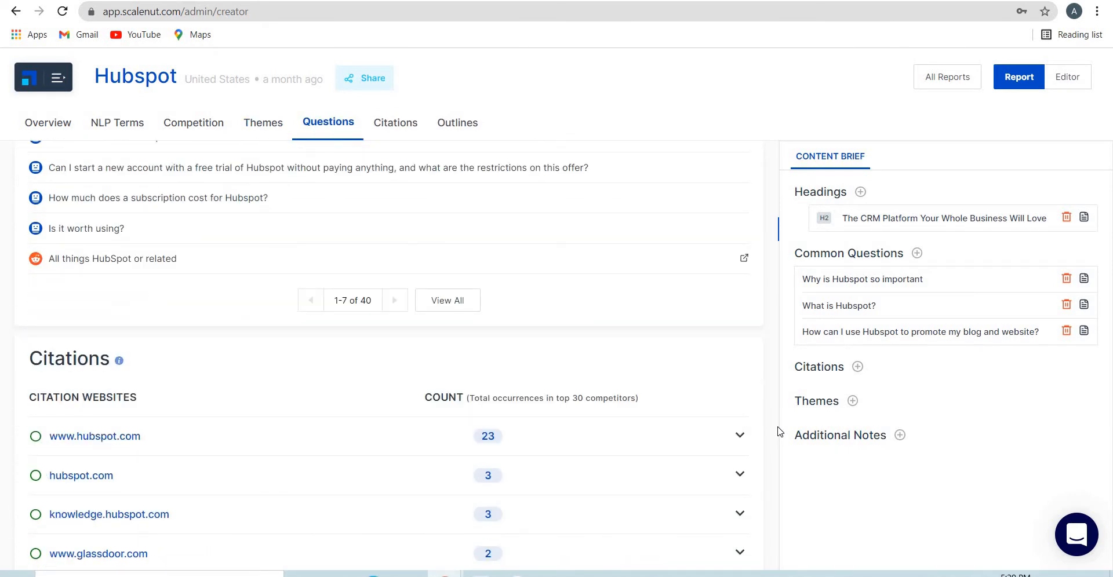
scroll(779, 432, down, 3)
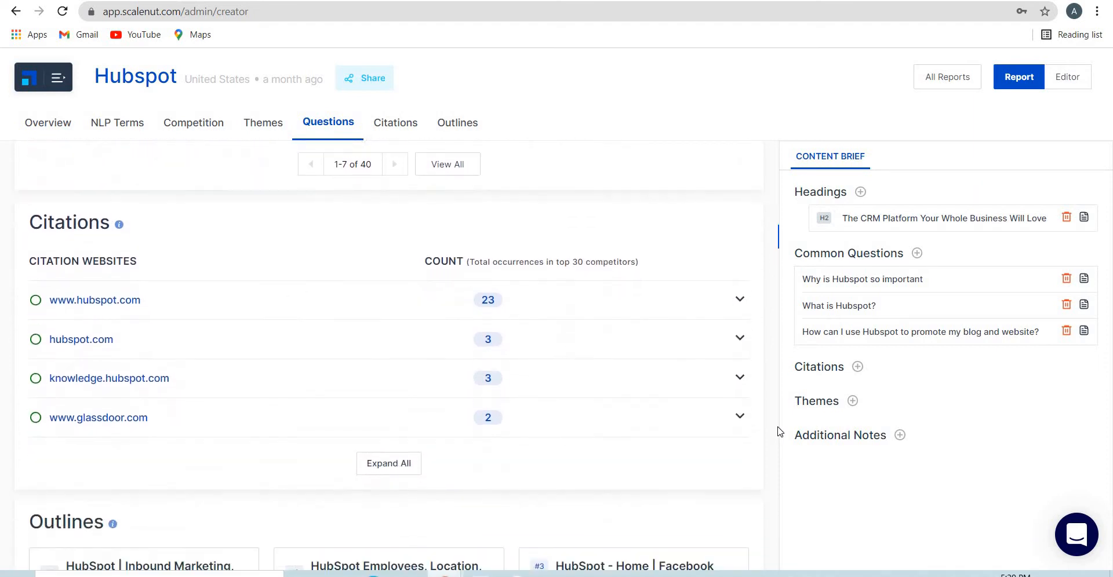
scroll(779, 432, down, 6)
scroll(779, 432, up, 1)
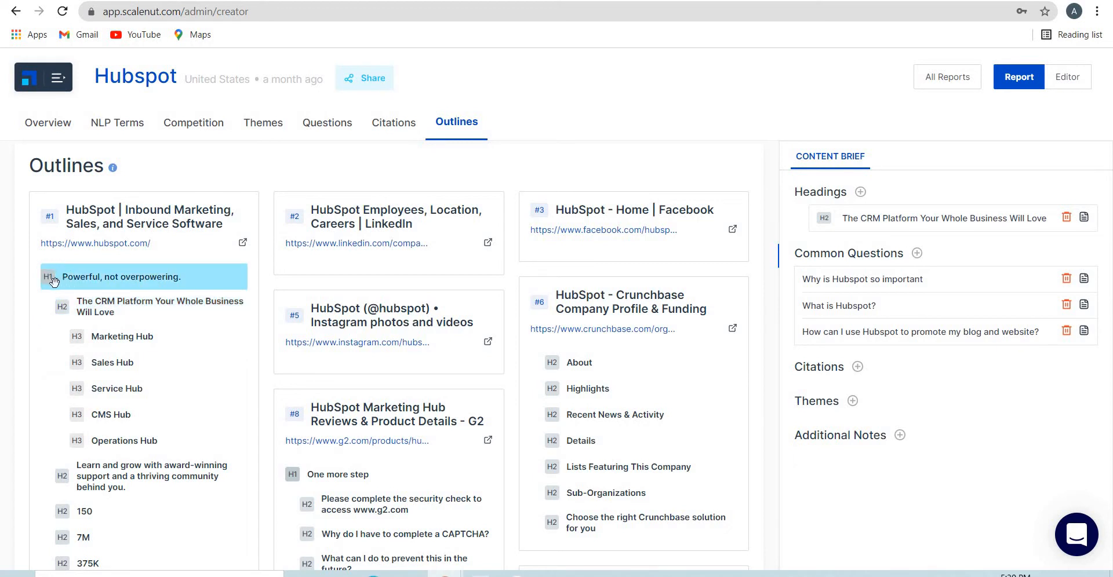
click(126, 251)
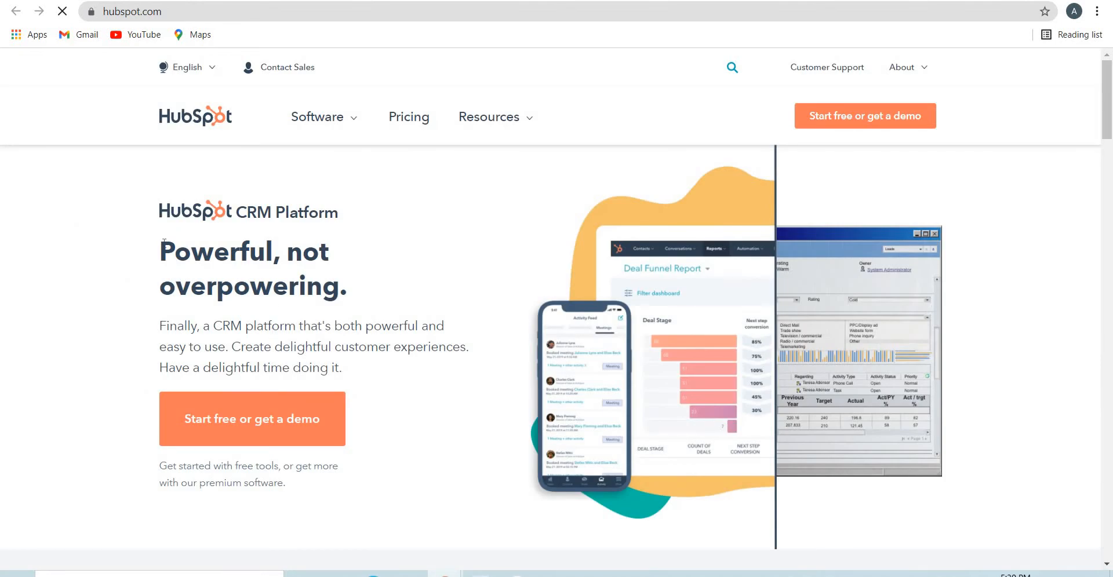
drag(162, 243, 374, 296)
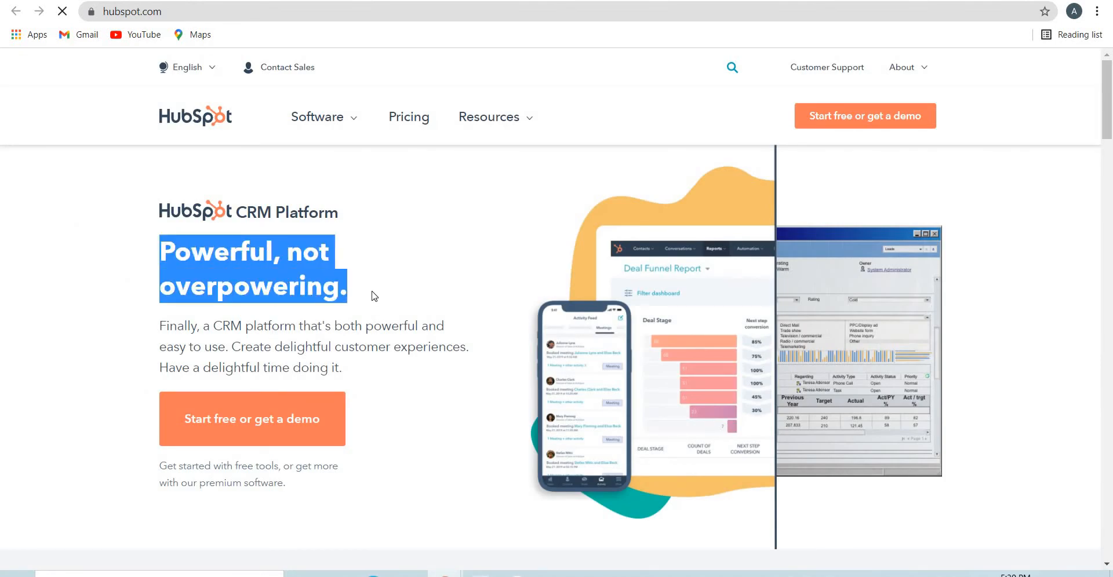
click(352, 289)
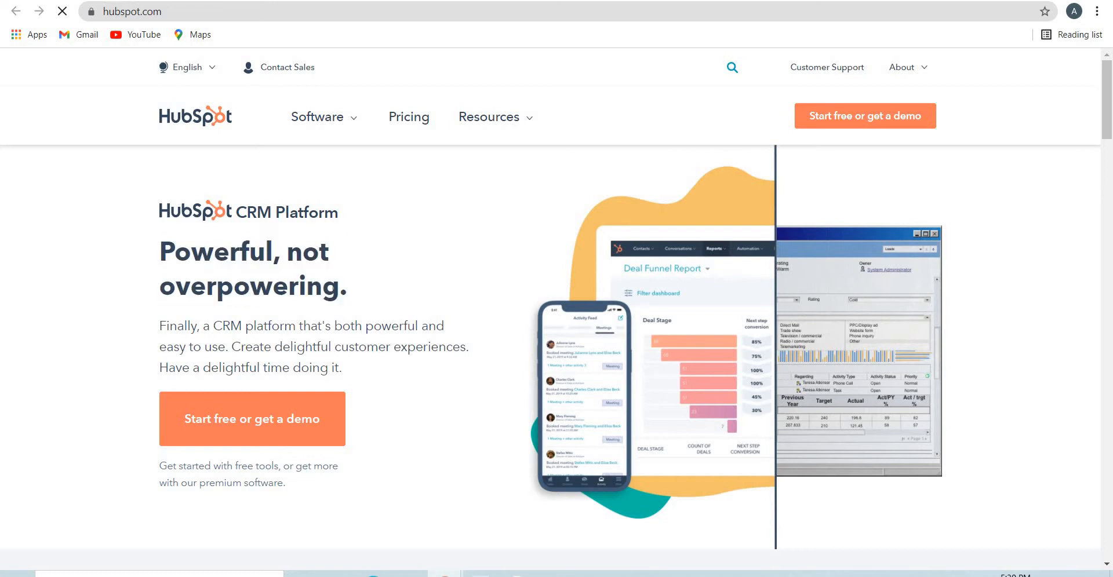
click(125, 0)
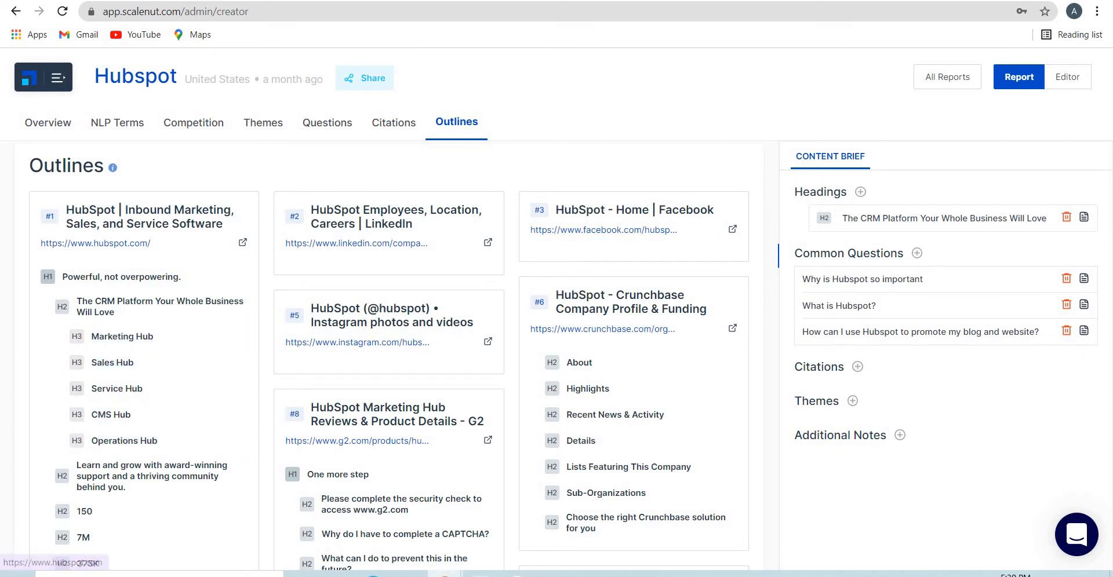
Revisit hubspot.com from the #1 outline and locate the H2 "The CRM Platform Your Whole Business Will Love"
click(95, 243)
scroll(267, 237, down, 10)
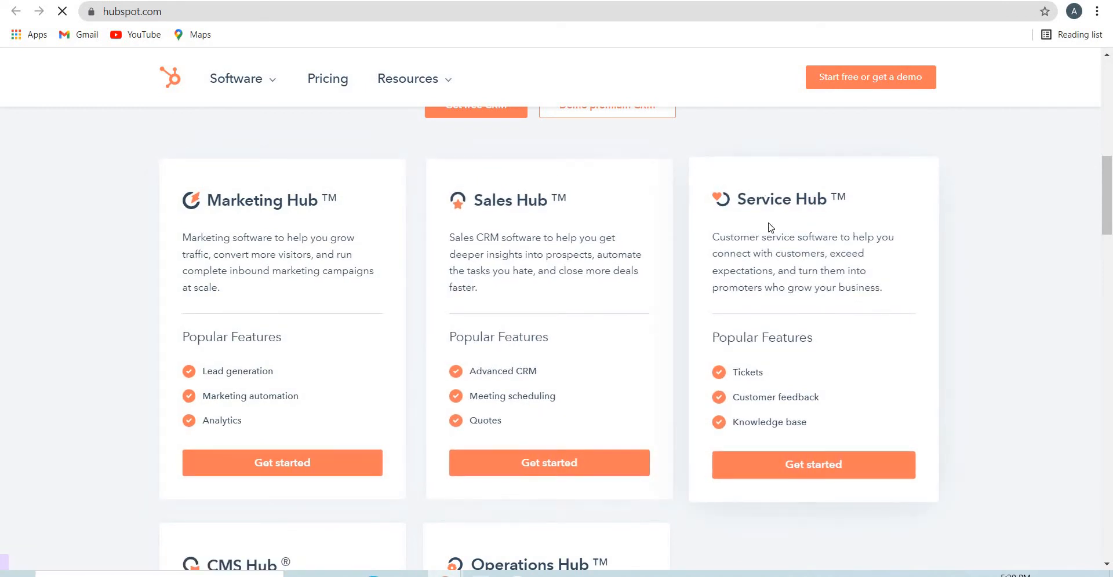
scroll(771, 227, up, 4)
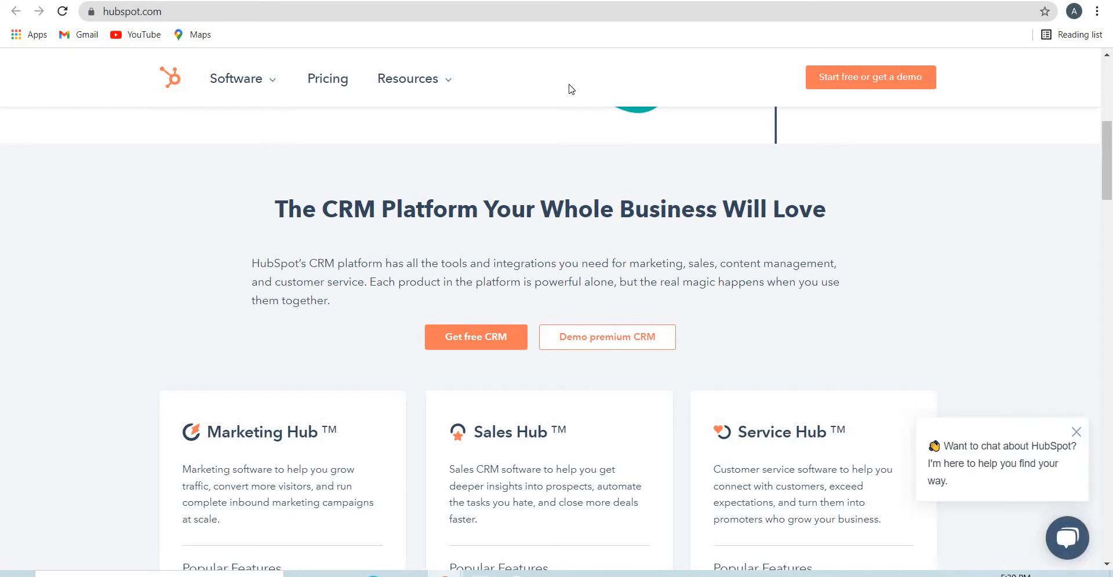
click(64, 2)
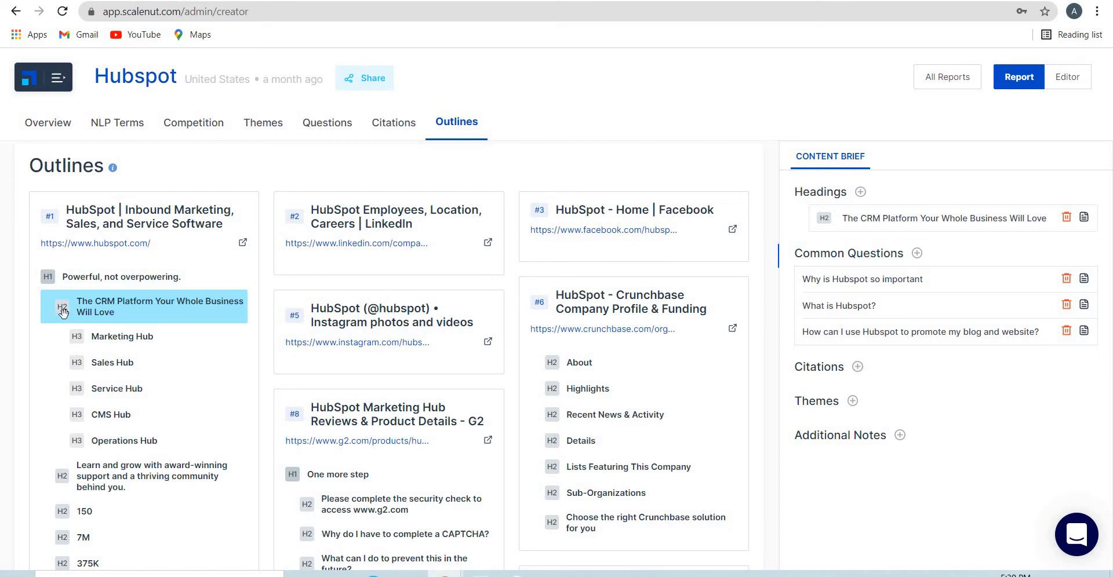
Examine the heading outlines of the other ranked competitors, such as Wikipedia, WordPress, PCMag, Zapier and Glassdoor
scroll(64, 313, down, 8)
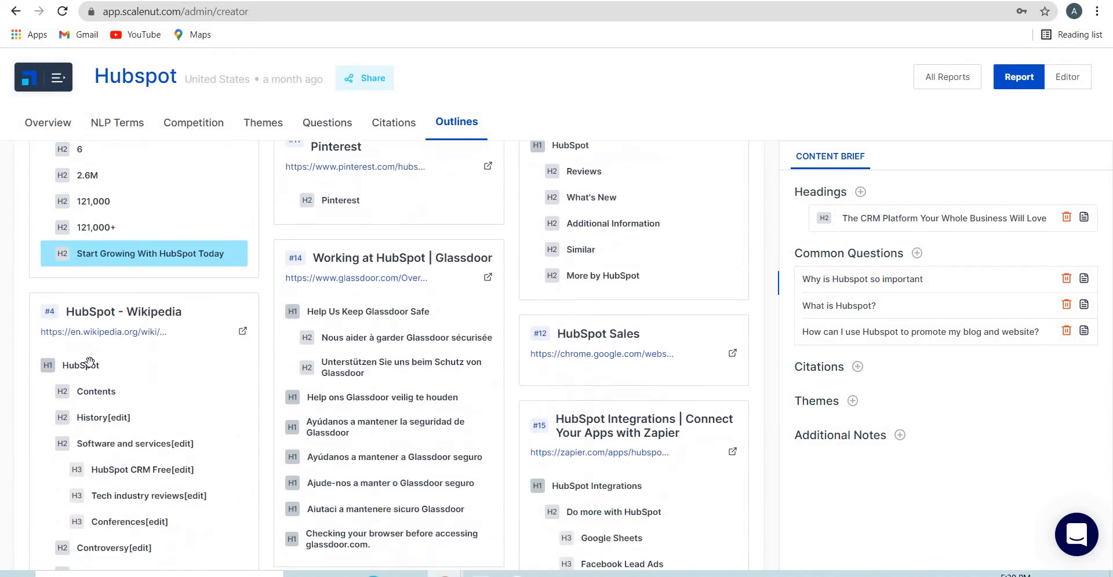
scroll(96, 389, down, 1)
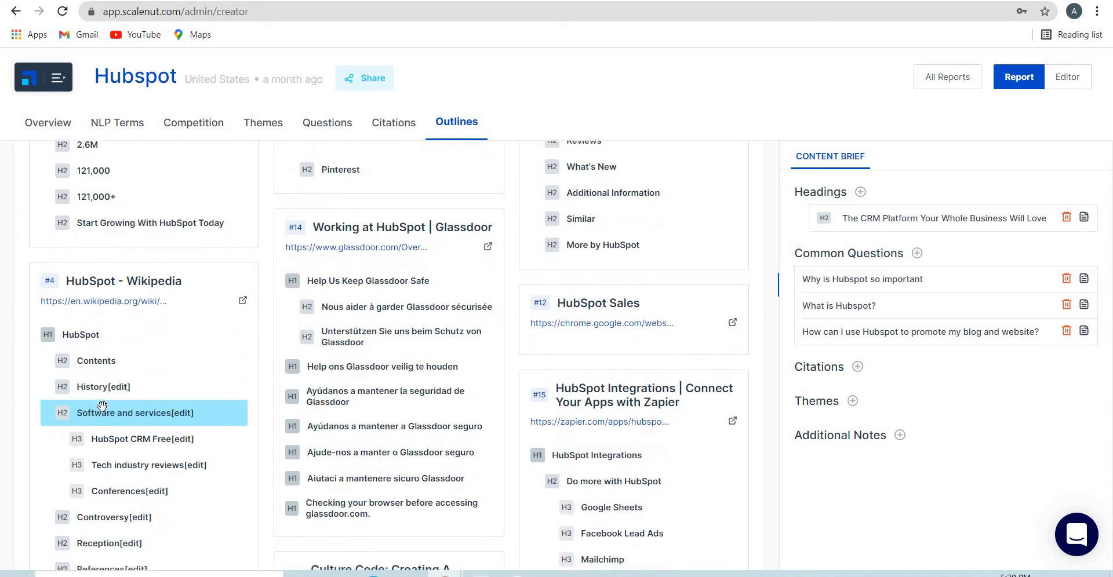
scroll(102, 408, down, 5)
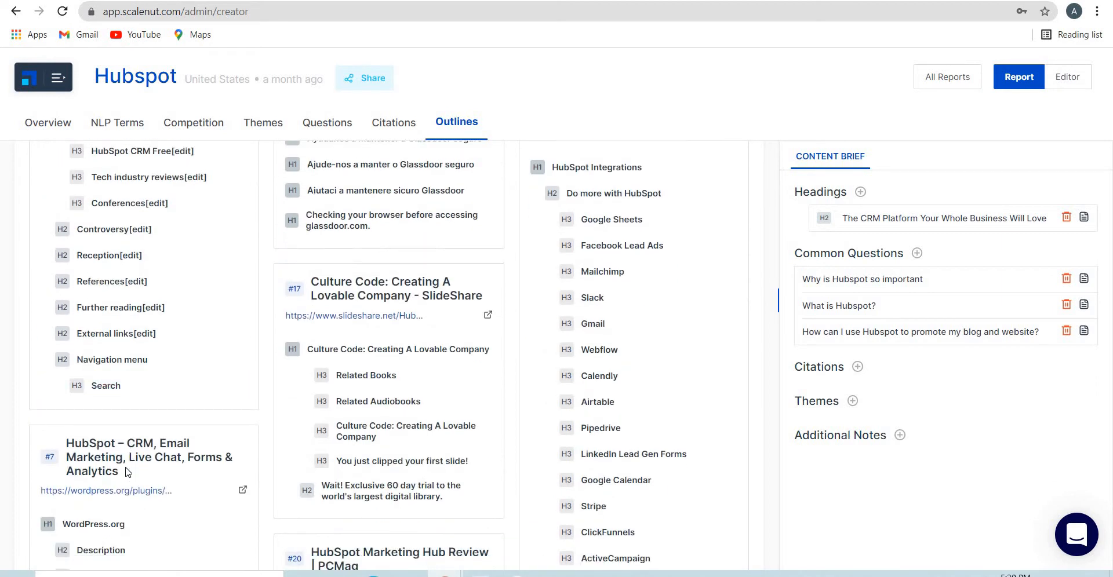
scroll(128, 471, down, 20)
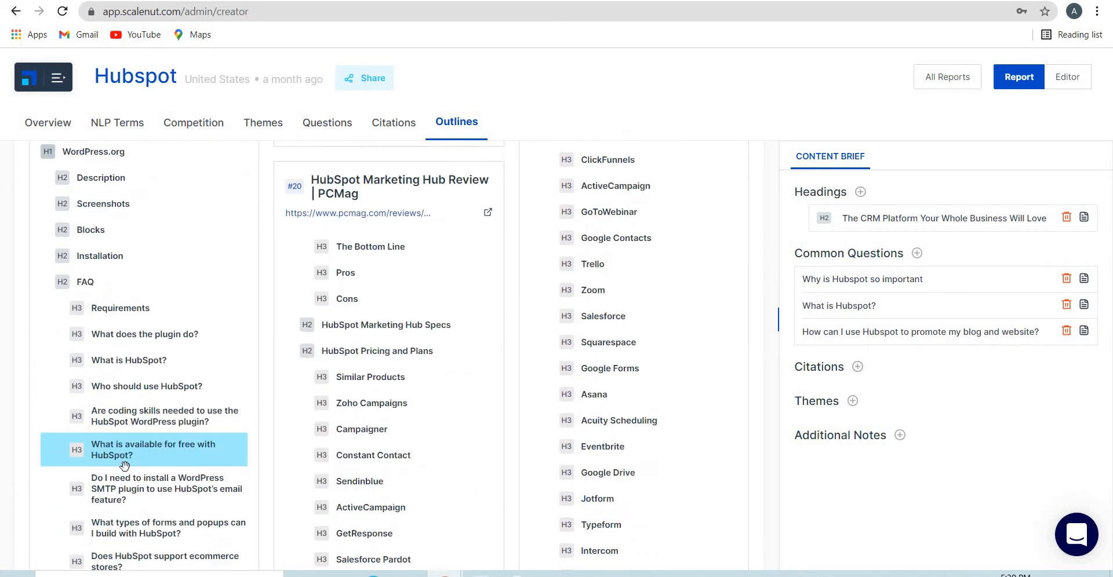
scroll(126, 472, down, 20)
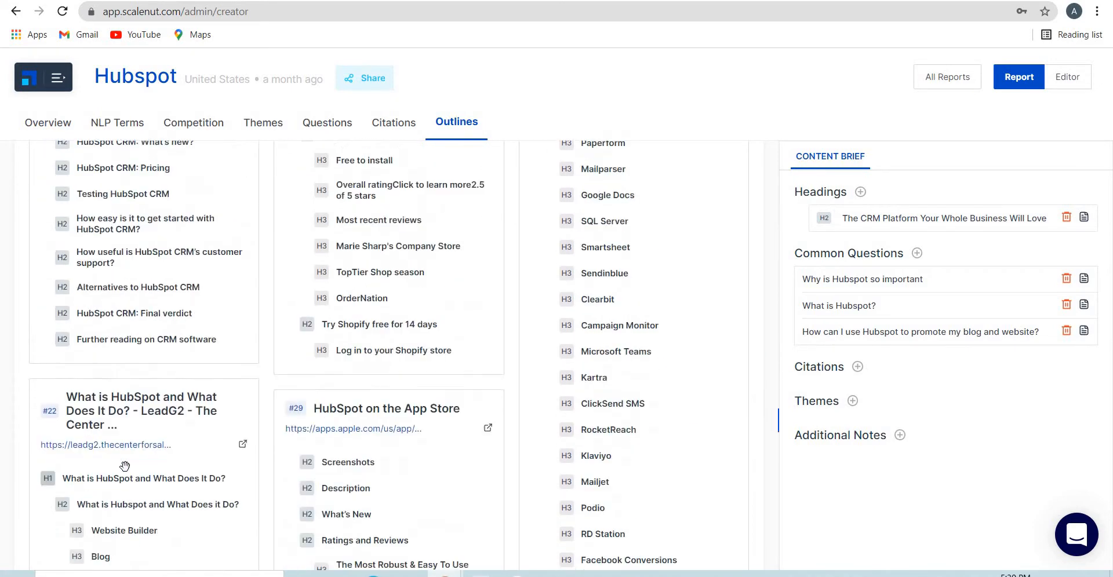
scroll(126, 470, down, 20)
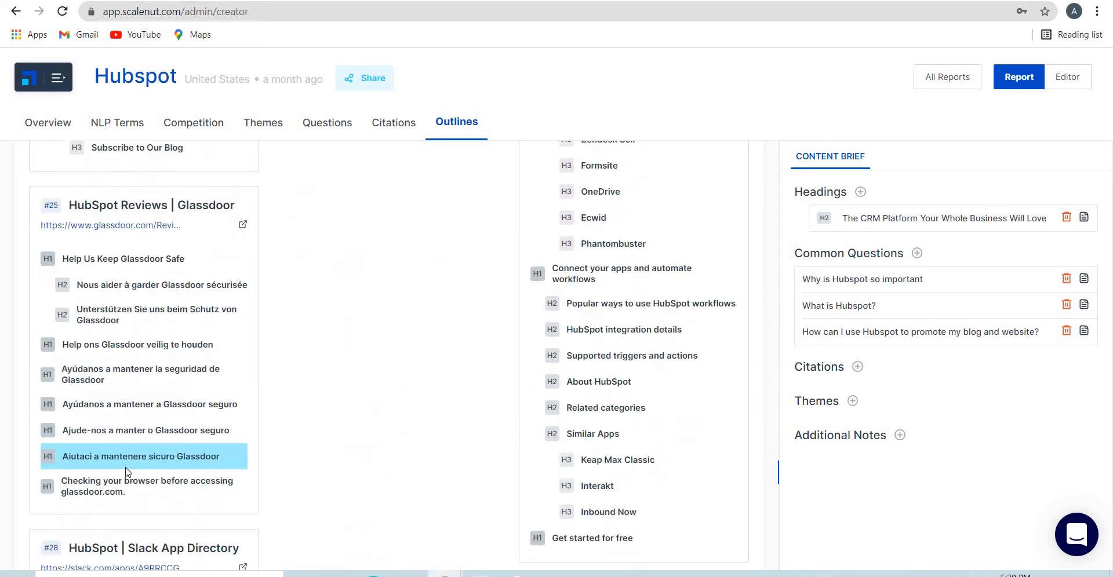
scroll(128, 472, down, 15)
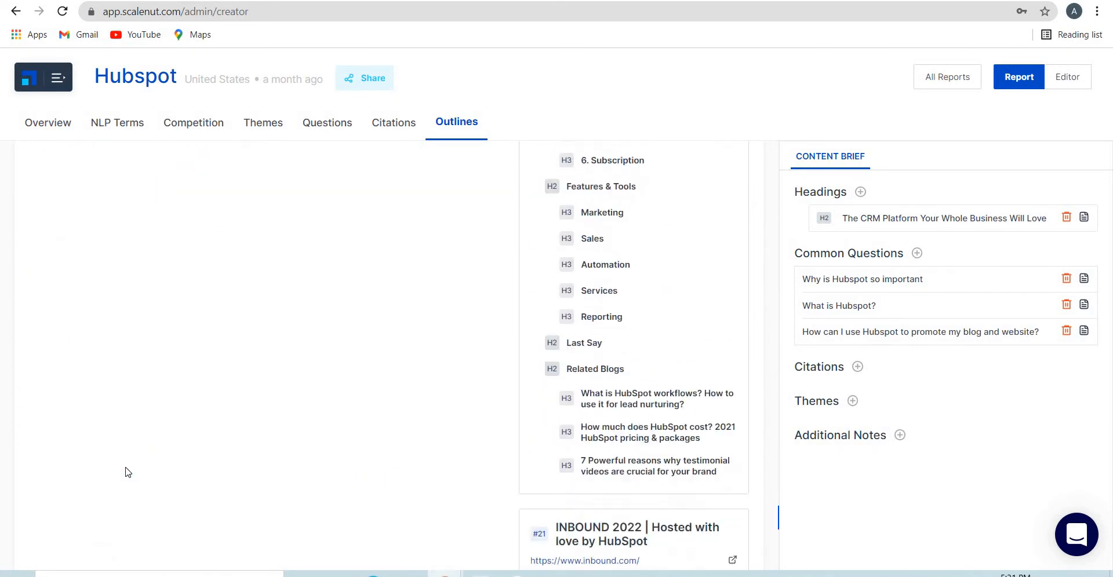
scroll(127, 472, up, 15)
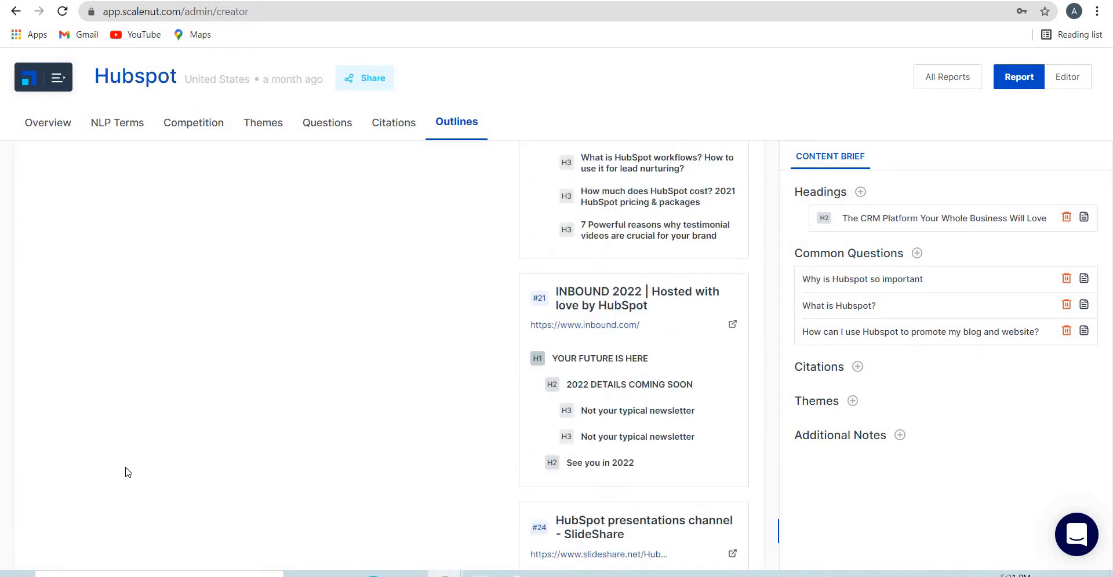
scroll(128, 472, up, 10)
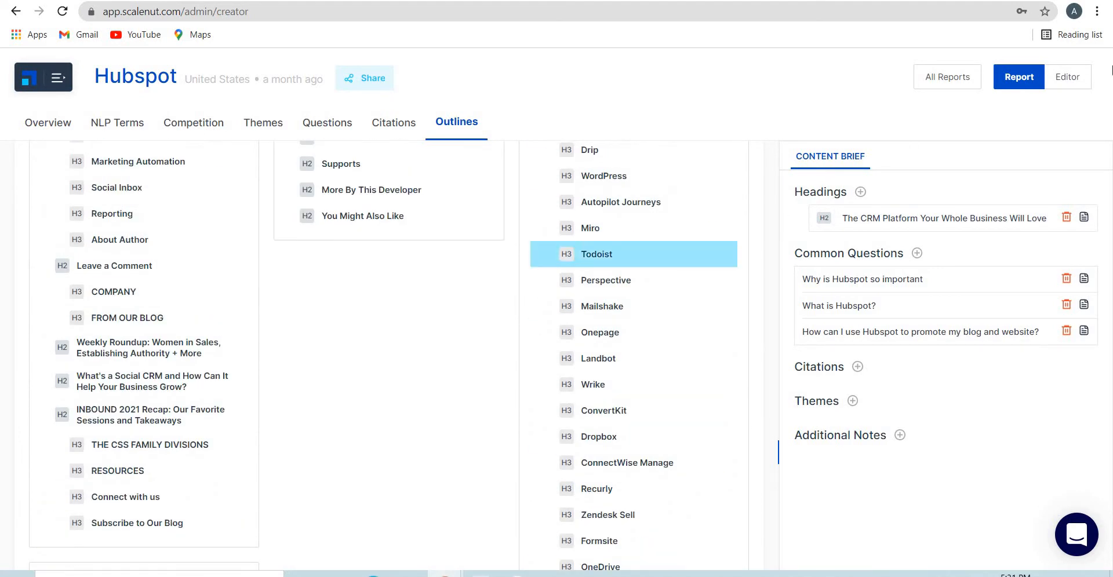
Switch from the report to the article editor and remove the empty line above the "What is Hubspot?" heading
click(1071, 87)
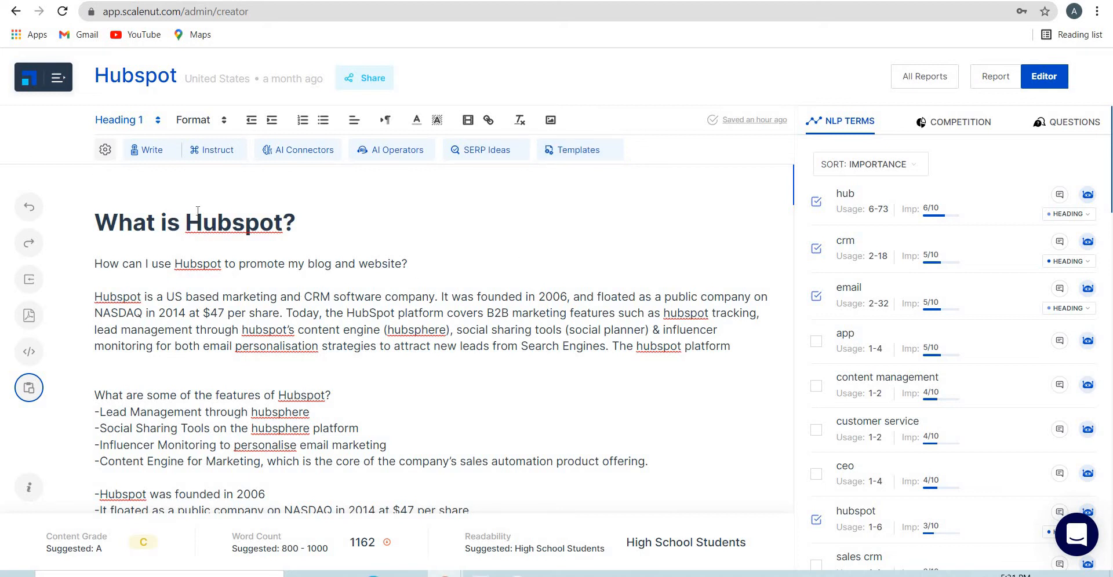
key(Delete)
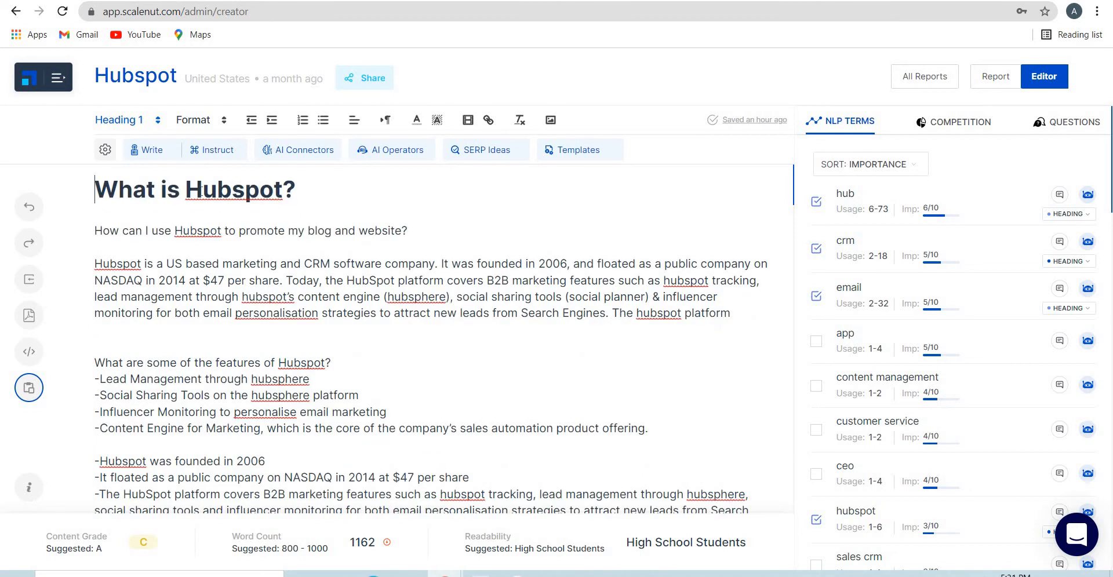
Examine the text styles of the title and the question below it, and review the available heading levels
double_click(245, 189)
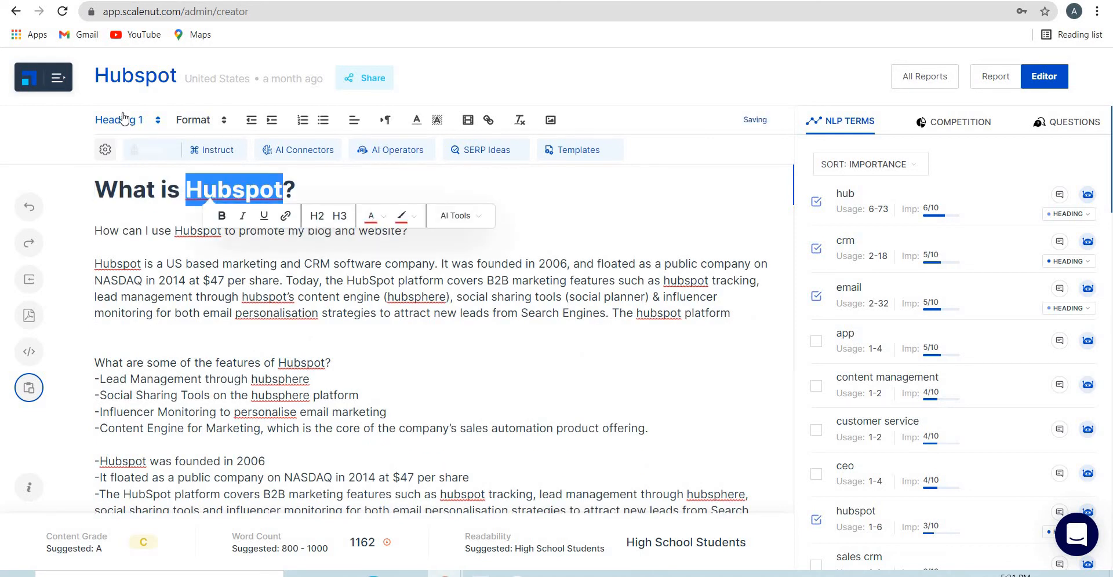
click(136, 231)
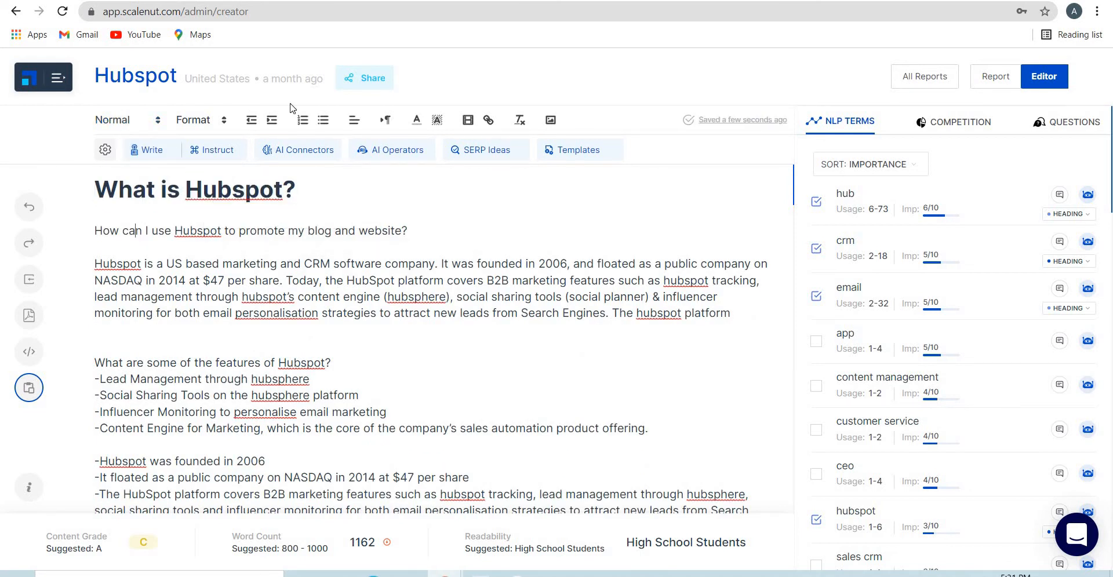
click(133, 125)
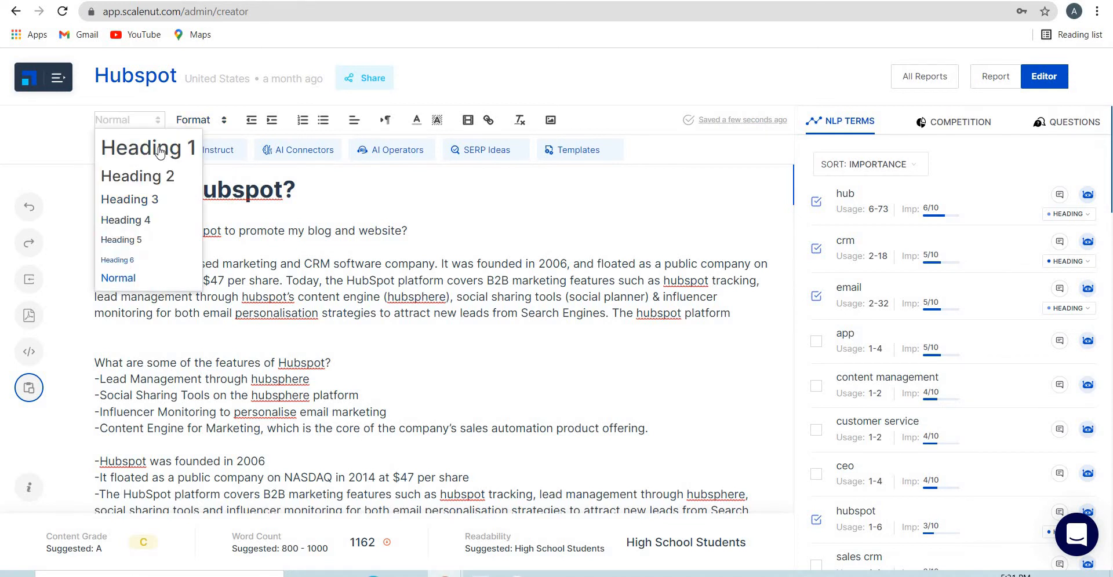
click(232, 116)
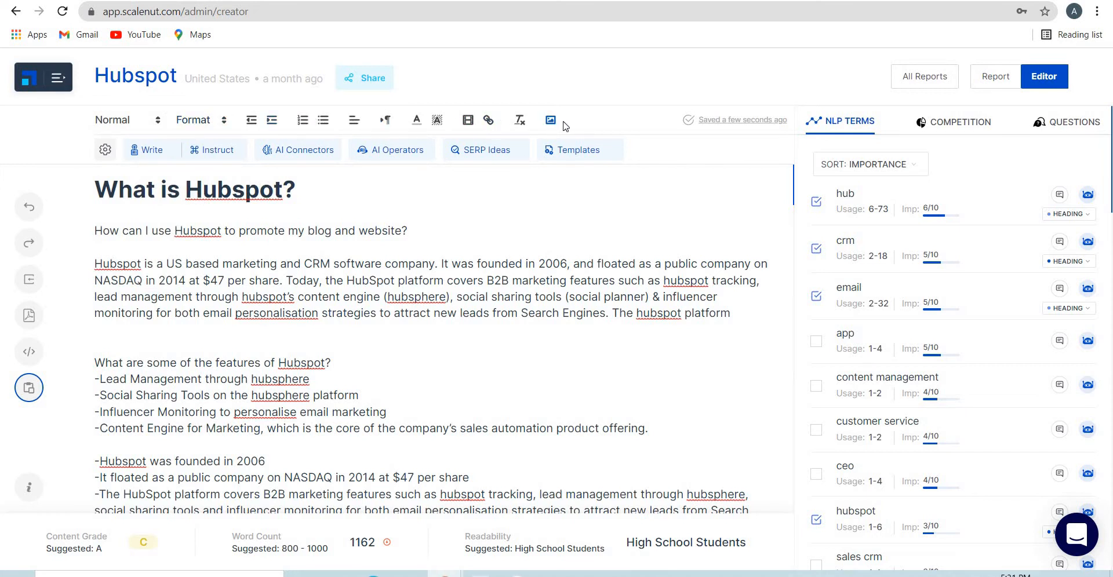
click(105, 151)
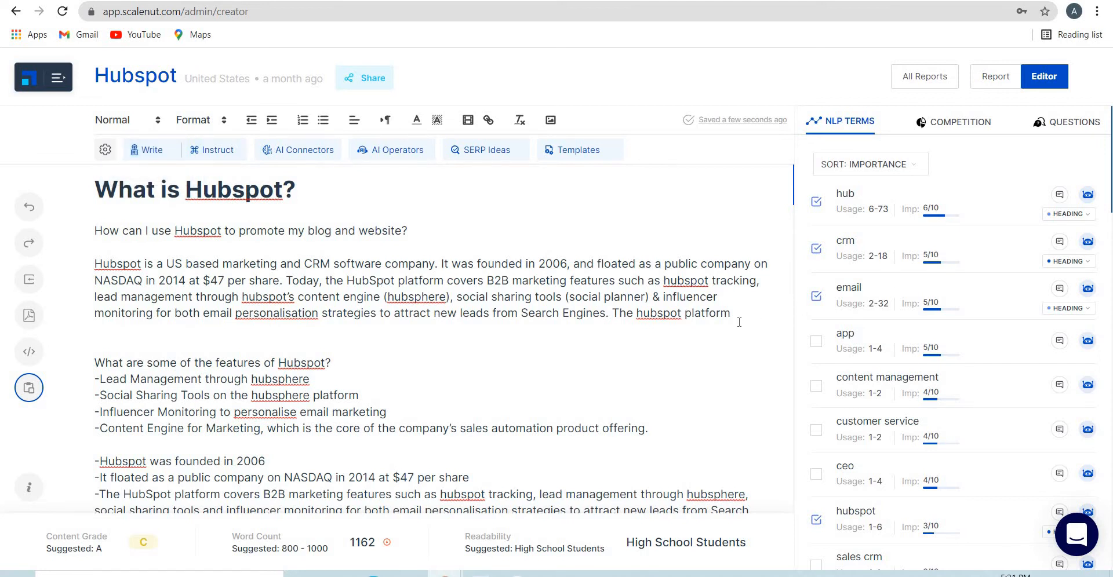
Have the AI writer continue the introductory paragraph after "The hubspot platform"
drag(733, 313, 346, 264)
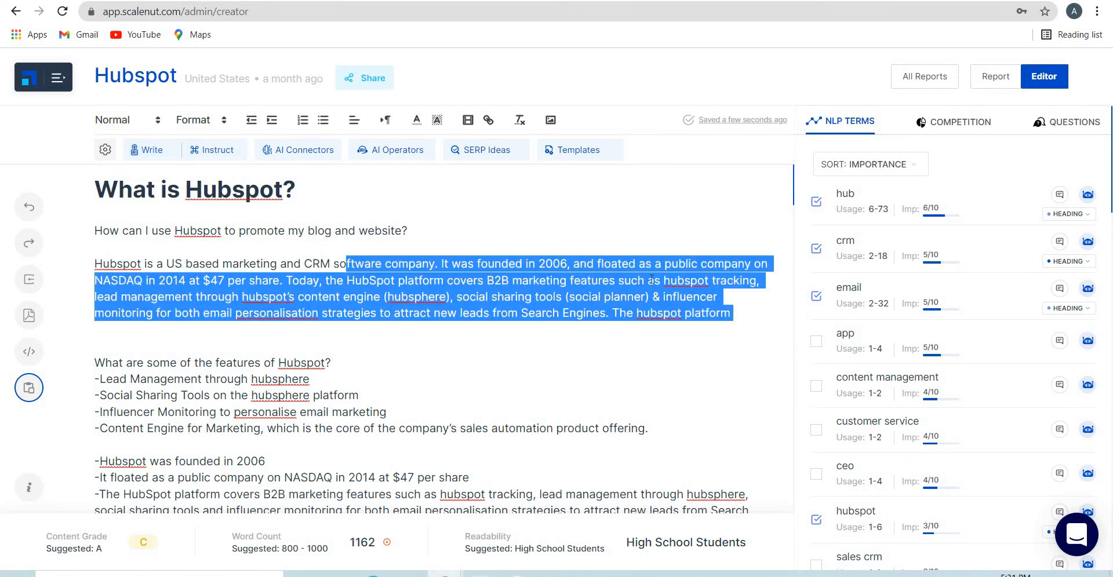
click(739, 318)
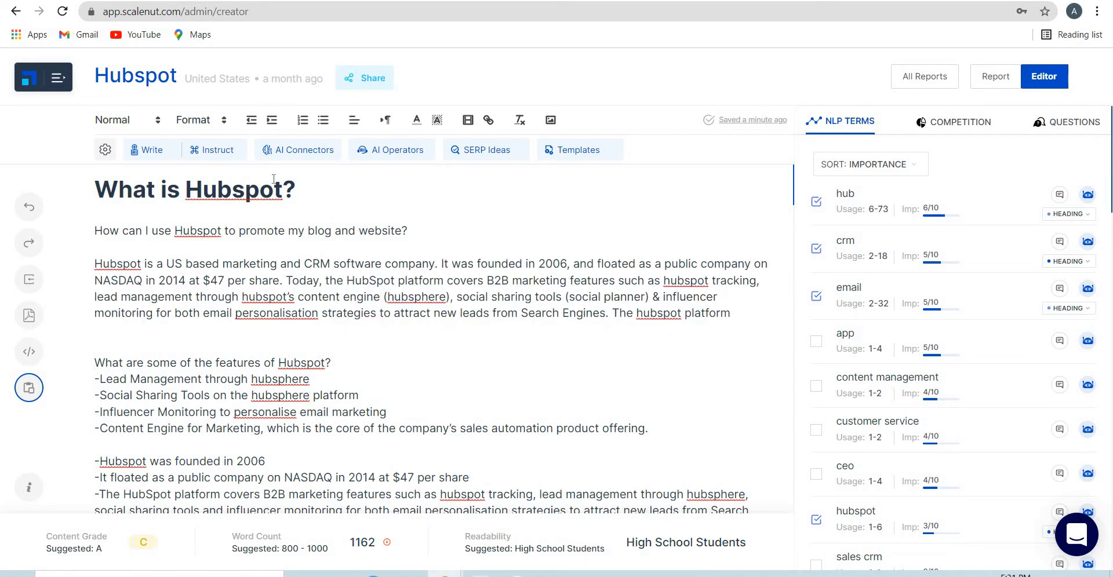
click(143, 155)
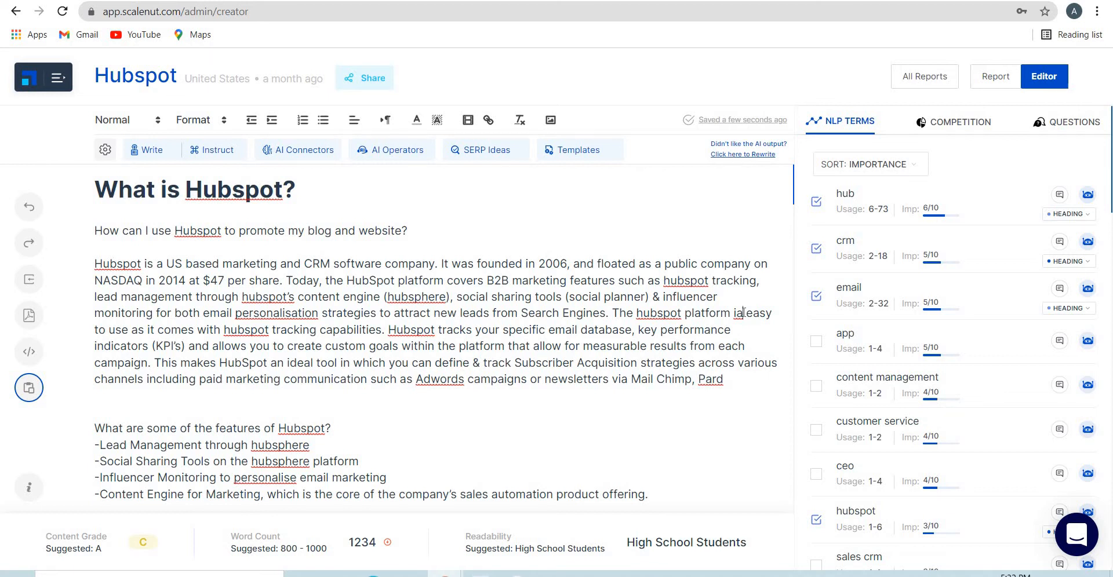
Correct the typo "ia" to "is" before "easy to use" in the generated text
key(BackSpace)
text(s)
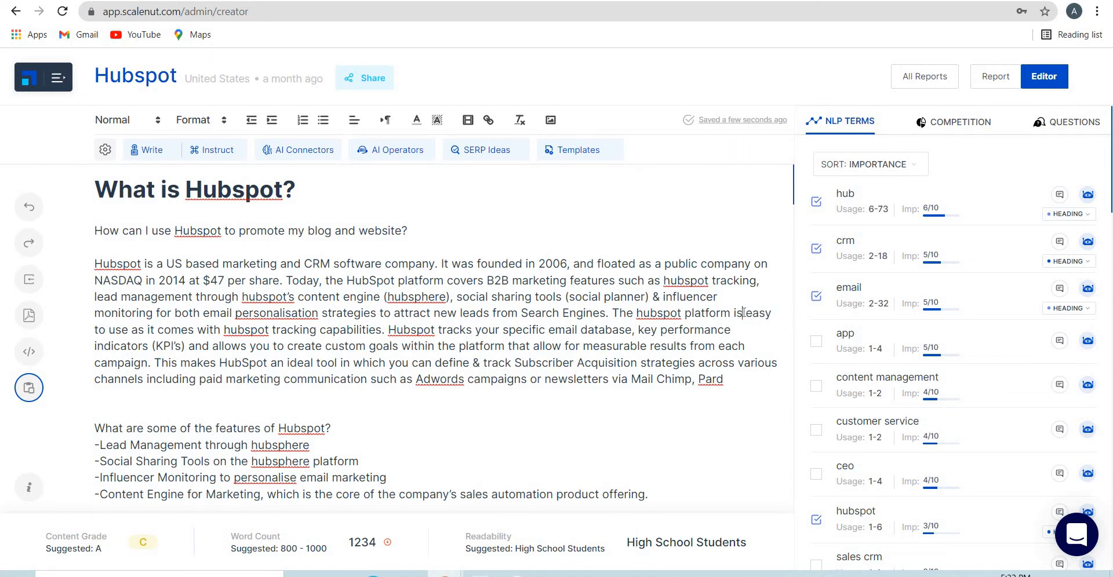
key(Right)
key(Right)
Have the AI writer continue the paragraph from its unfinished last word, "Pard"
drag(481, 330, 695, 364)
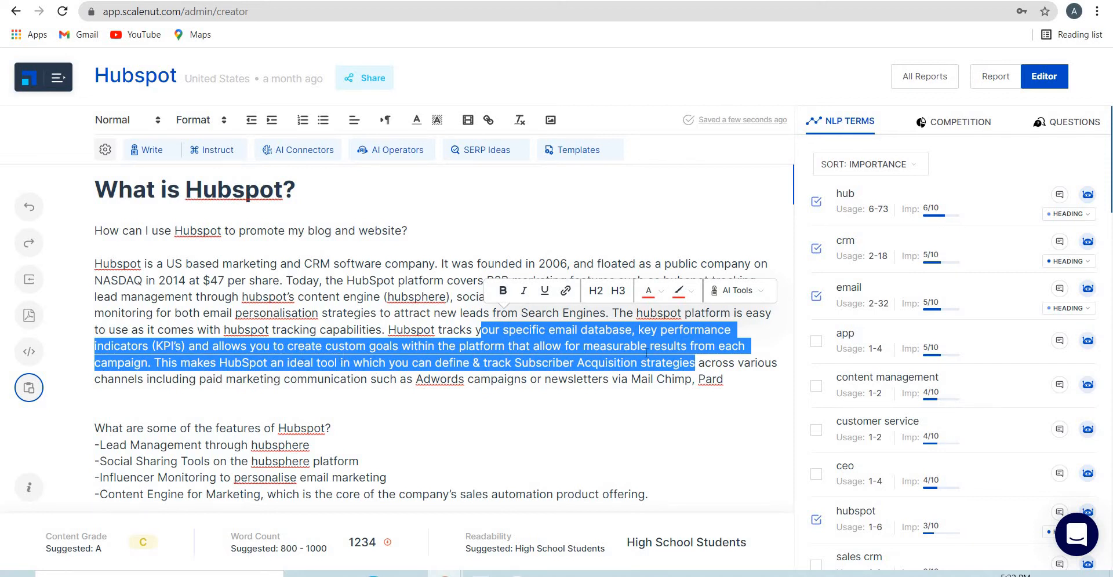
click(708, 379)
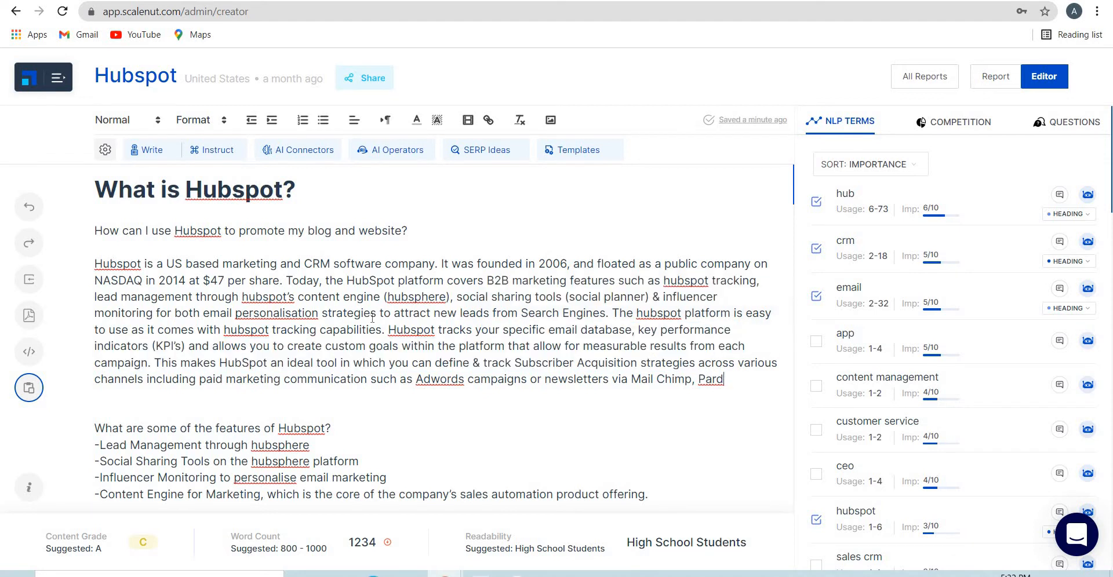
click(132, 151)
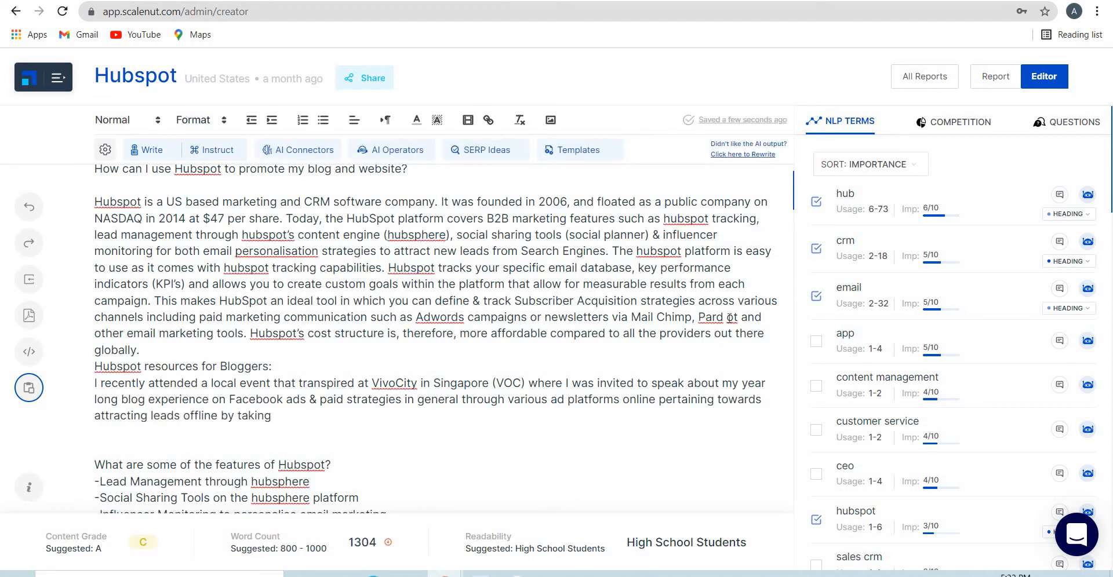
Join "Pard ot" into "Pardot" and insert an empty line above "Hubspot resources for Bloggers:"
click(730, 317)
key(BackSpace)
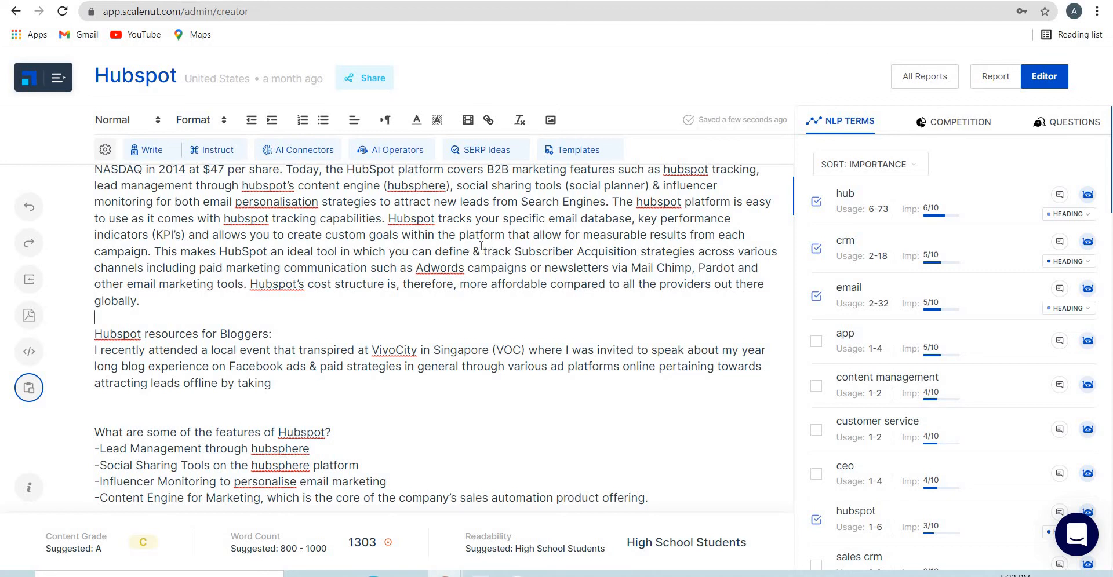
Delete the end of the Hubspot paragraph, from "track Subscriber Acquisition strategies" through "globally."
drag(483, 251, 499, 296)
key(BackSpace)
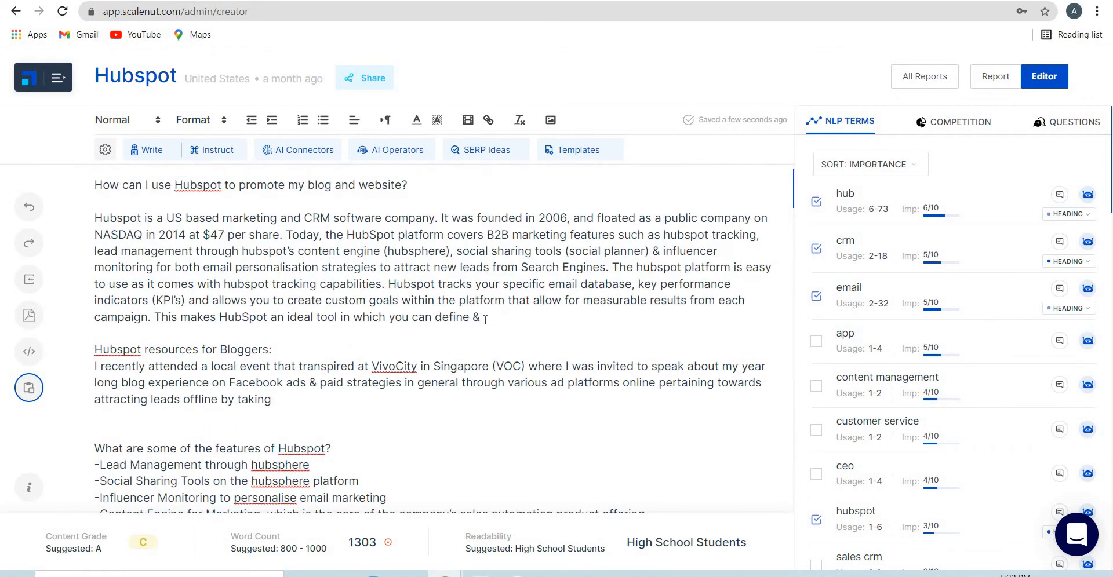
Have the AI writer continue the paragraph after "define &" and delete its output from "as so much can be done" onward
click(141, 151)
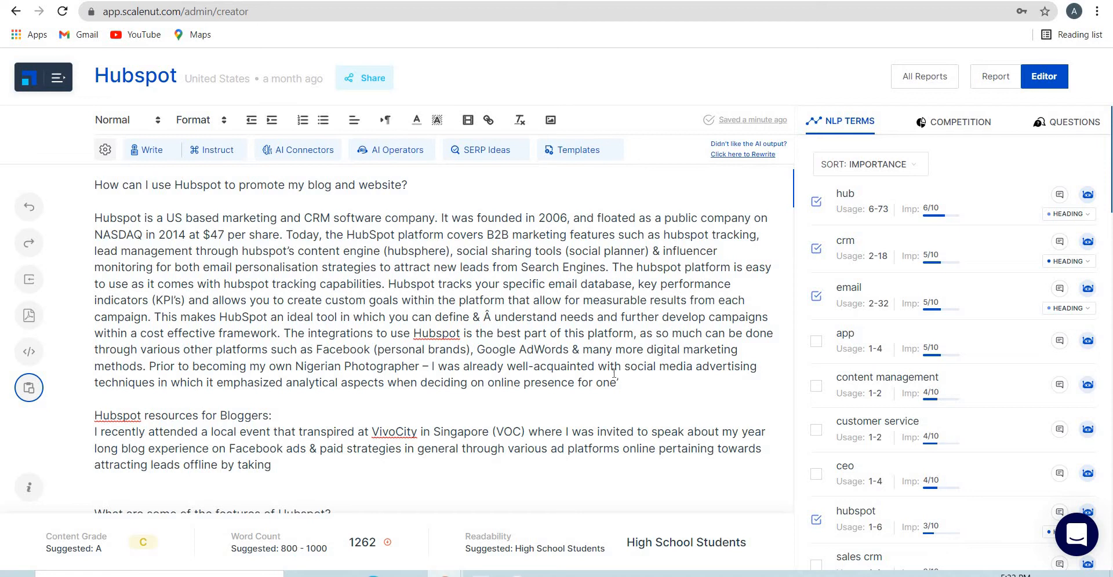
drag(614, 374, 537, 333)
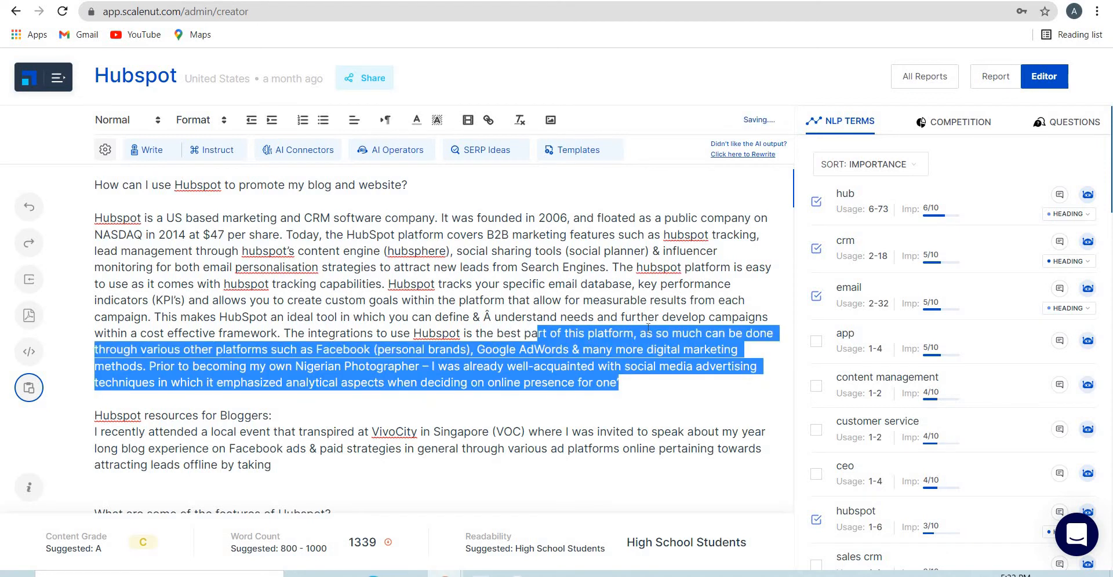
mouse_move(648, 328)
mouse_down()
mouse_move(664, 331)
mouse_move(640, 329)
mouse_up()
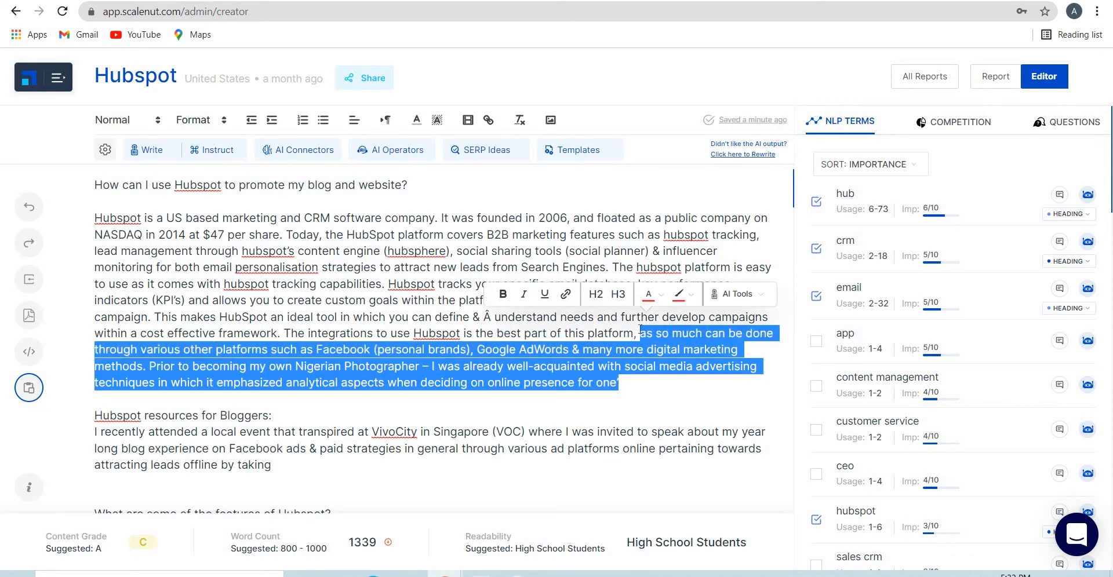
key(BackSpace)
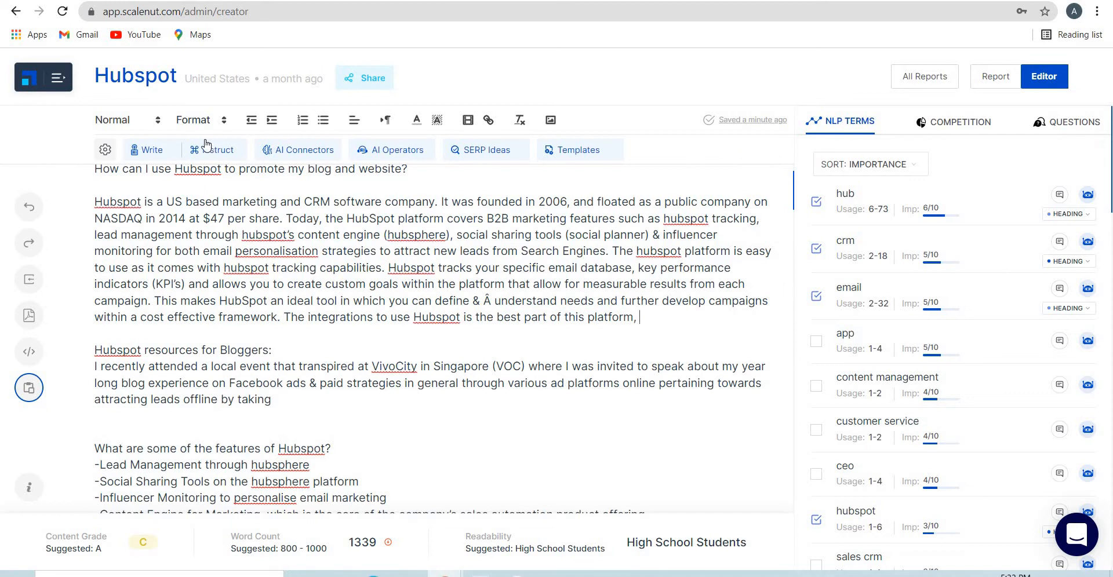
Have the AI continue the paragraph after "is the best part of this platform,"
click(189, 146)
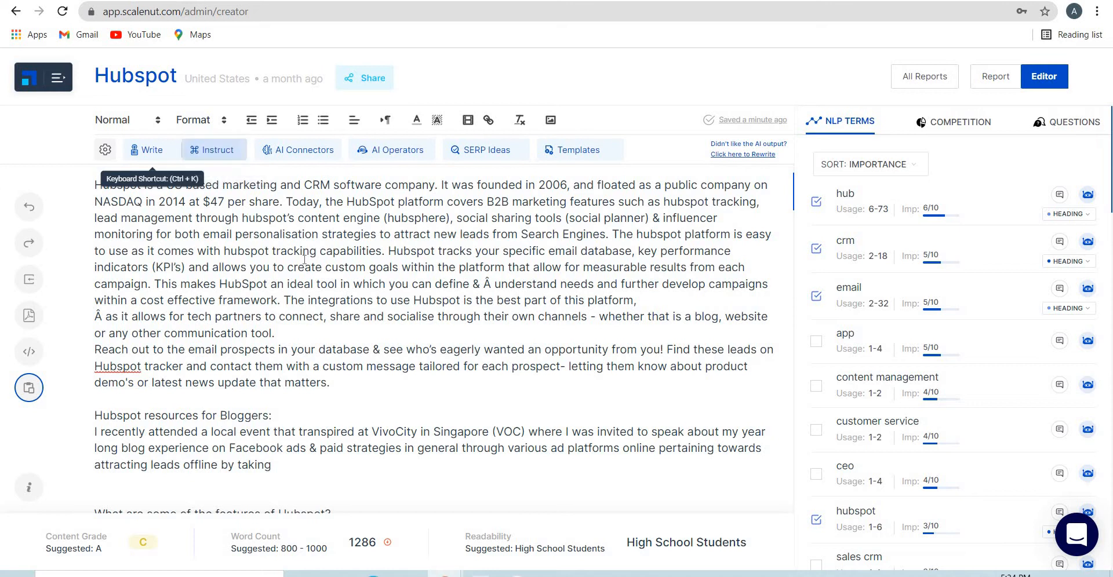
click(302, 152)
mouse_move(301, 174)
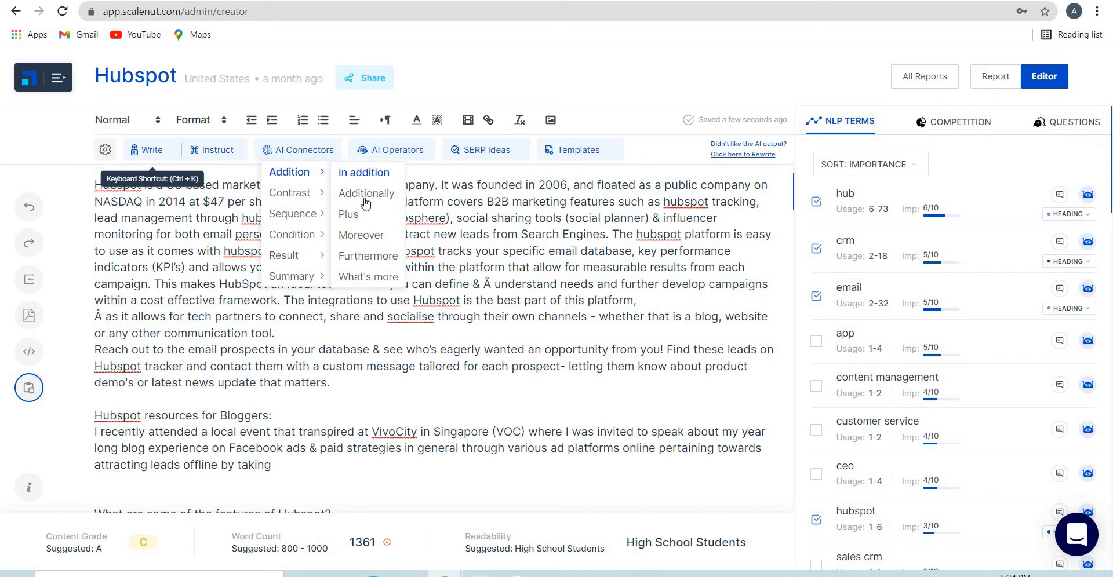
mouse_move(307, 193)
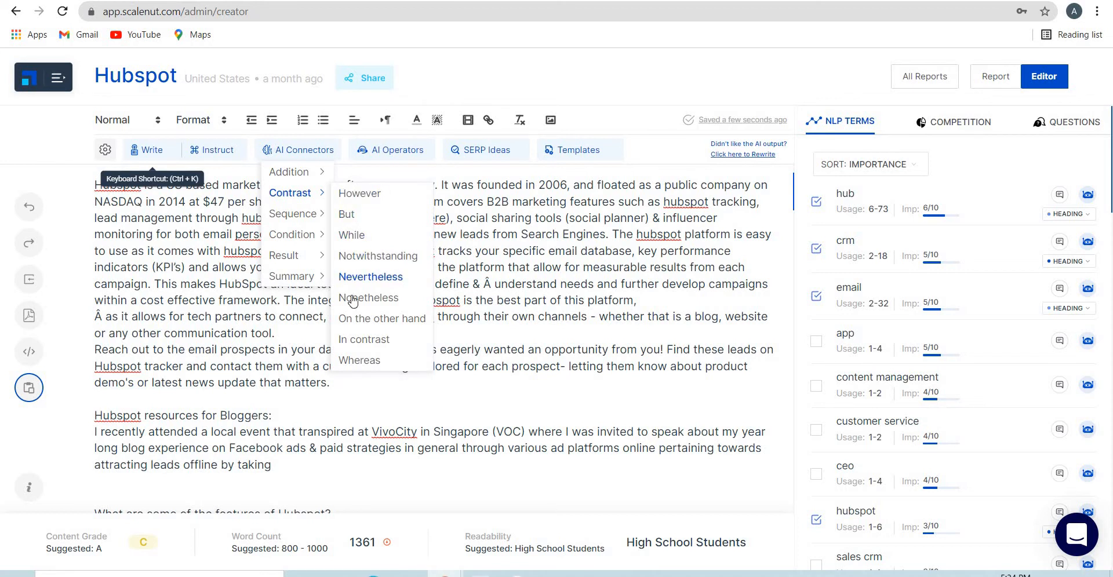
mouse_move(326, 216)
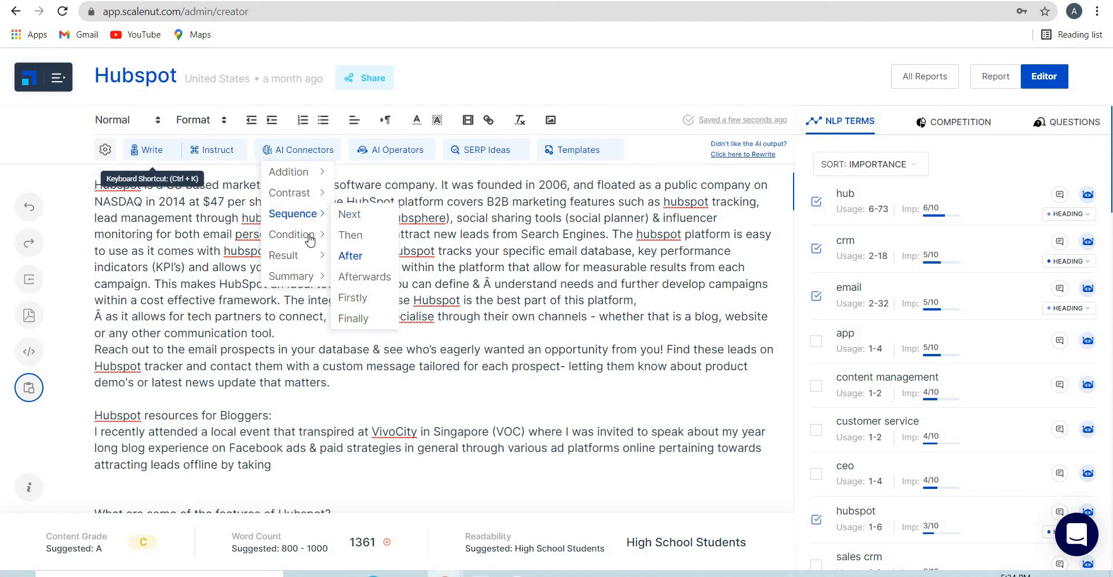
mouse_move(306, 235)
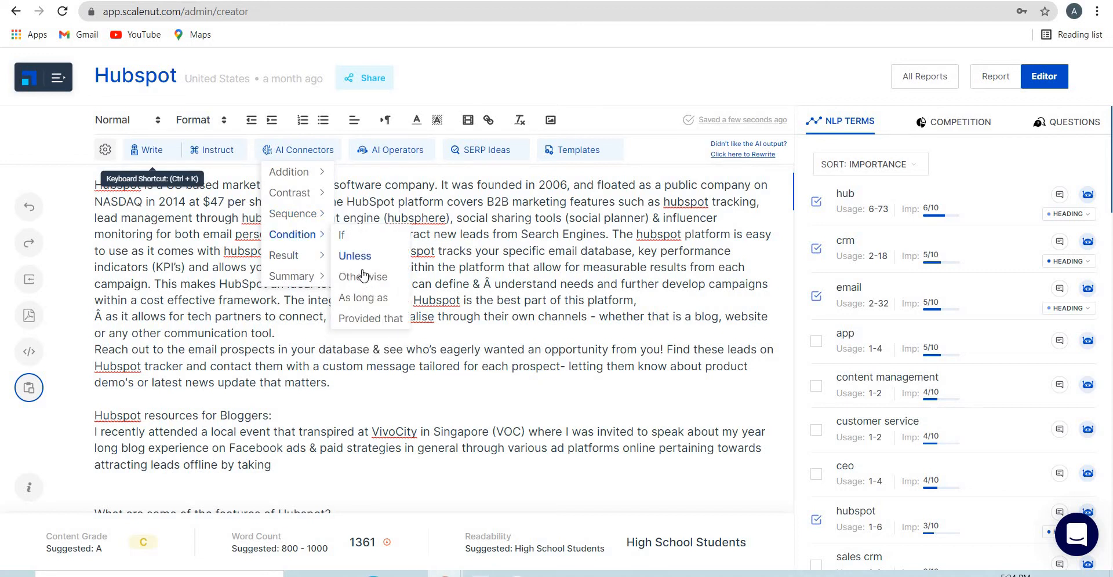
click(318, 471)
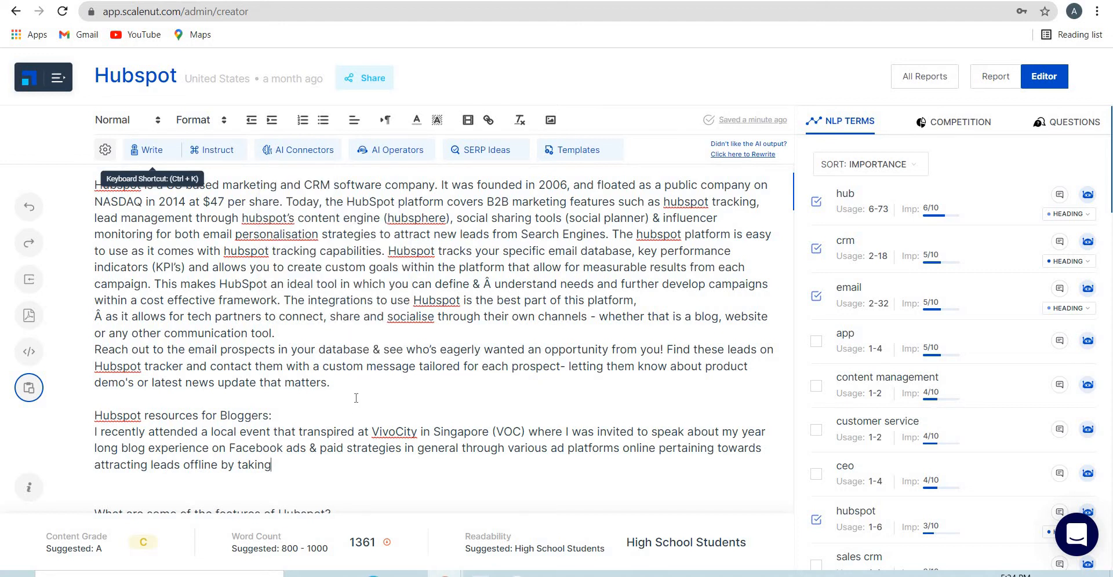
Extend the text after "news update that matters." with the AI connector "In addition" and end the generated text with a period
click(355, 383)
scroll(342, 309, down, 2)
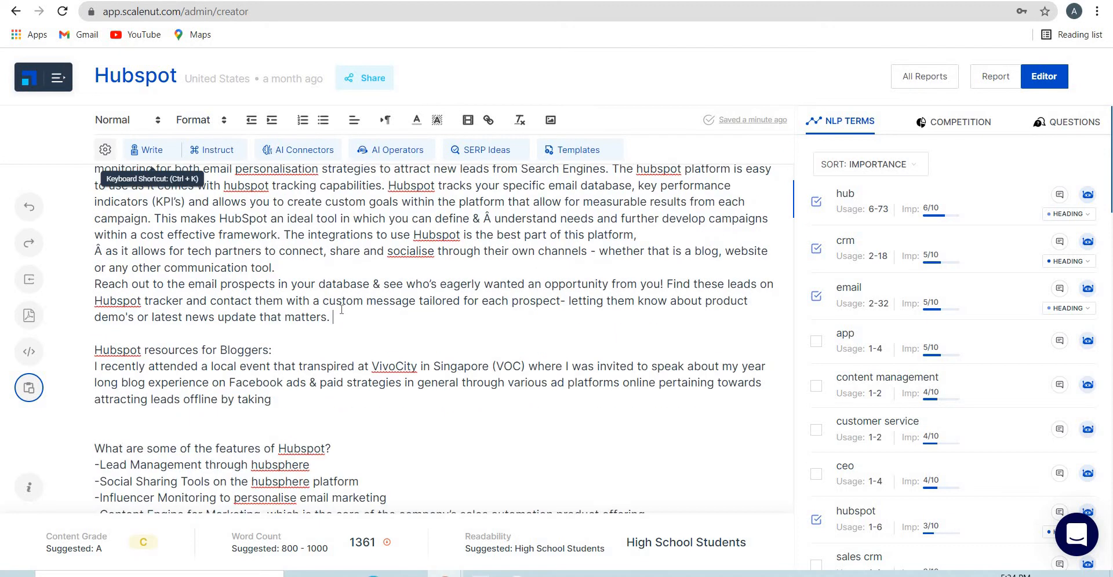
click(296, 152)
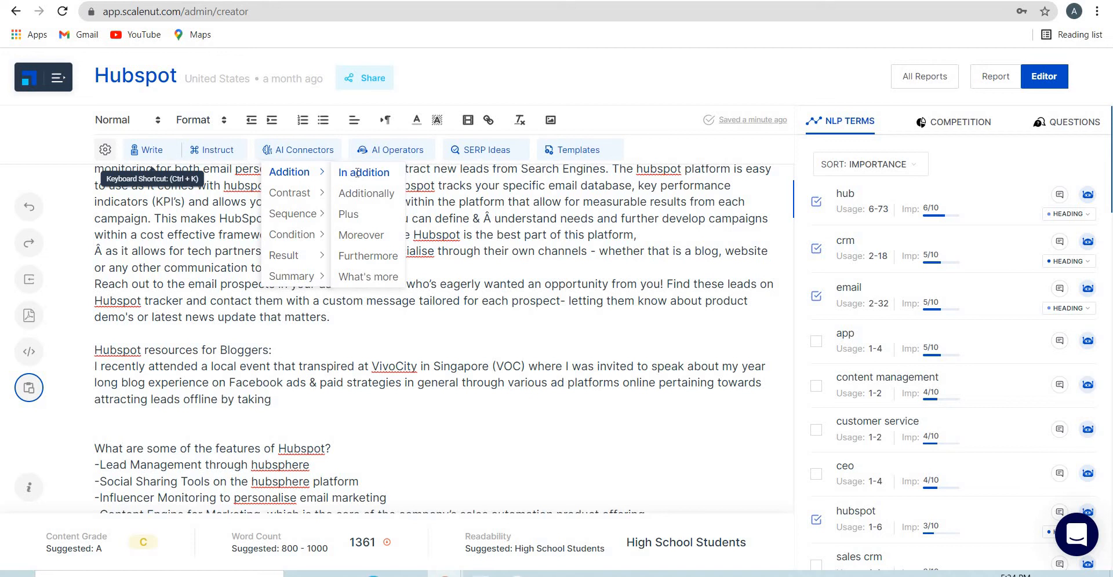
click(357, 173)
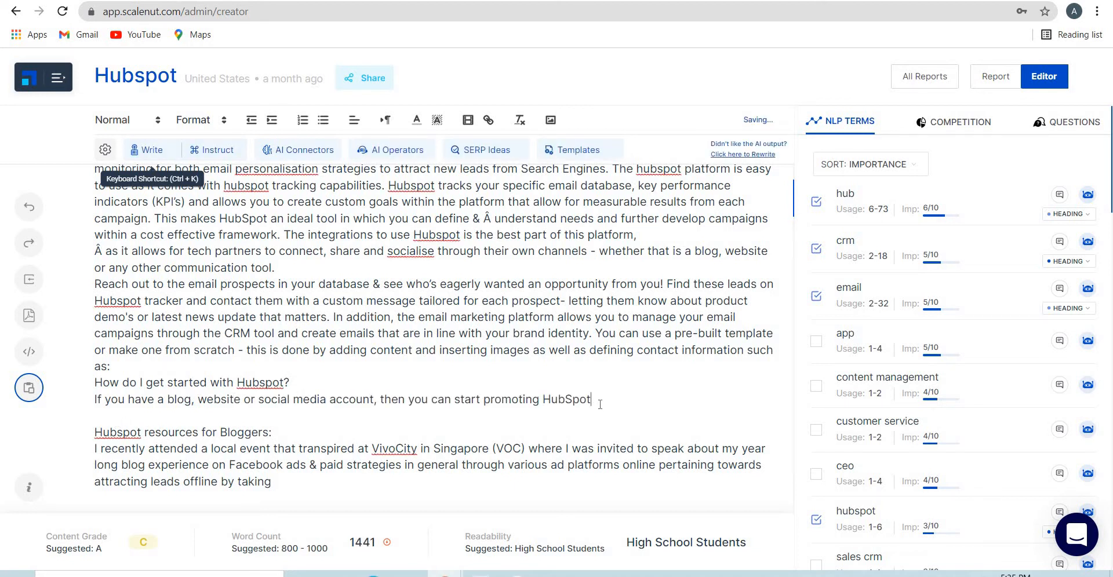
text(.)
Continue the text after "start promoting HubSpot." with the AI contrast connector "However"
scroll(599, 404, down, 1)
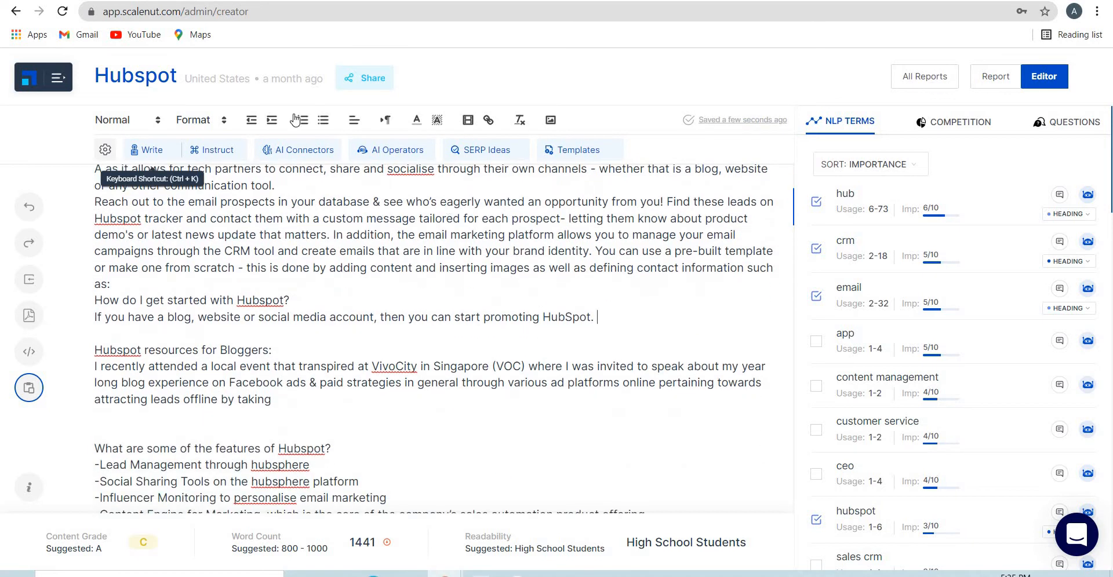
click(291, 150)
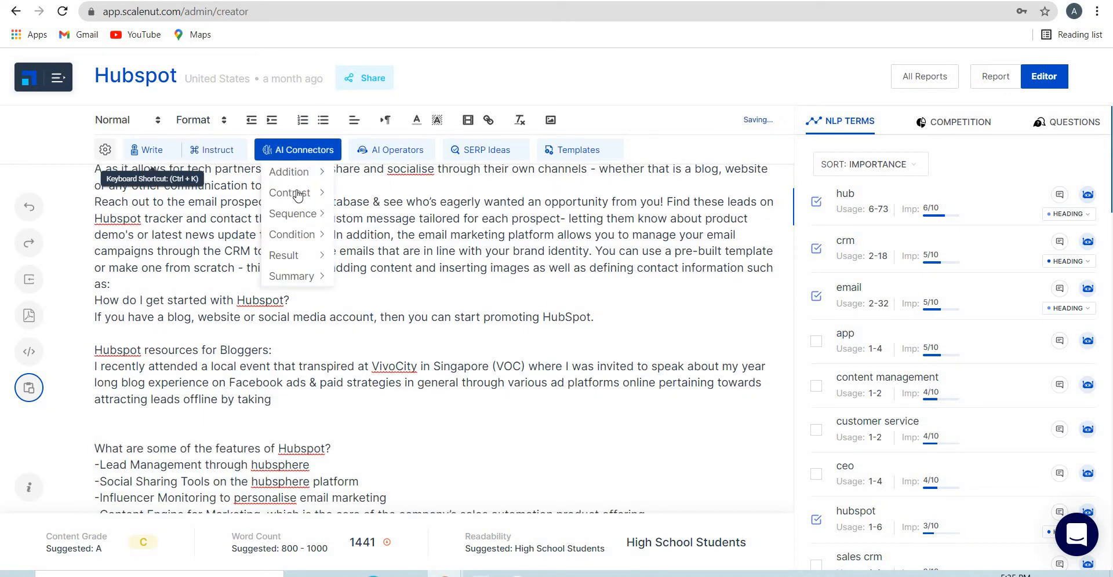
click(297, 194)
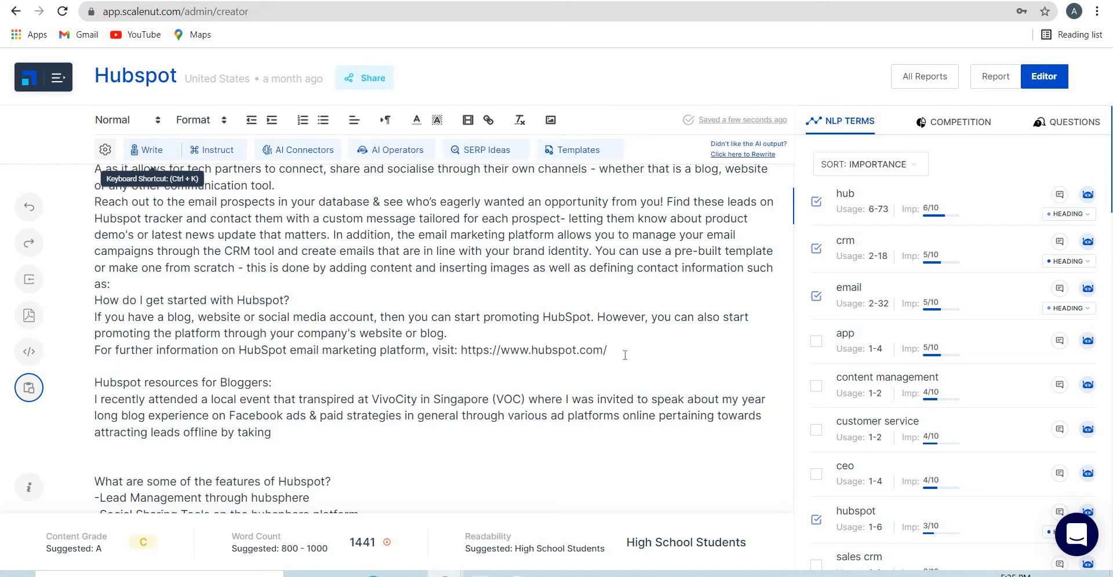
click(317, 157)
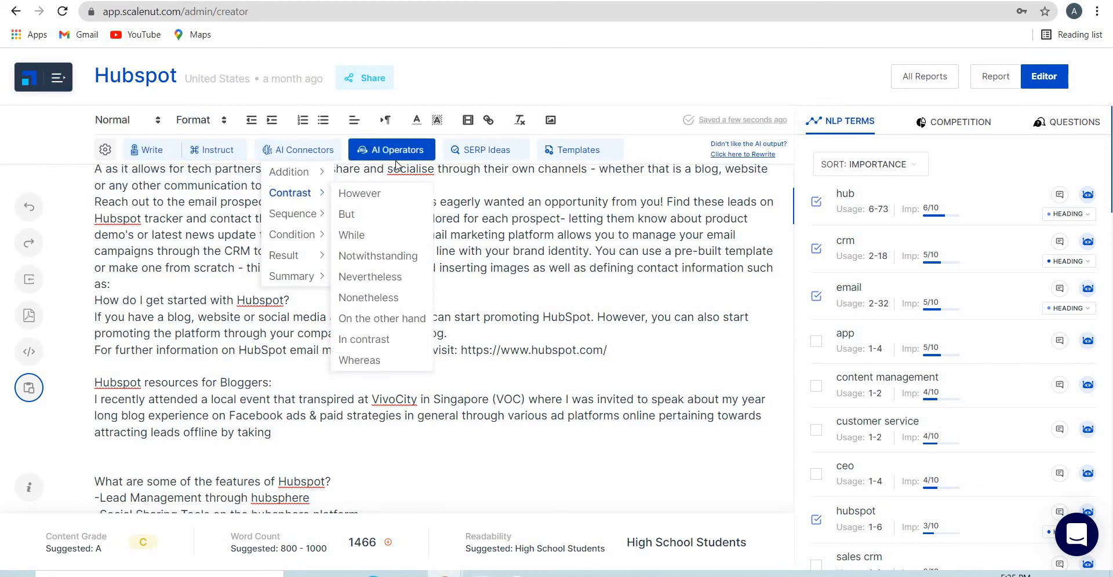
click(397, 159)
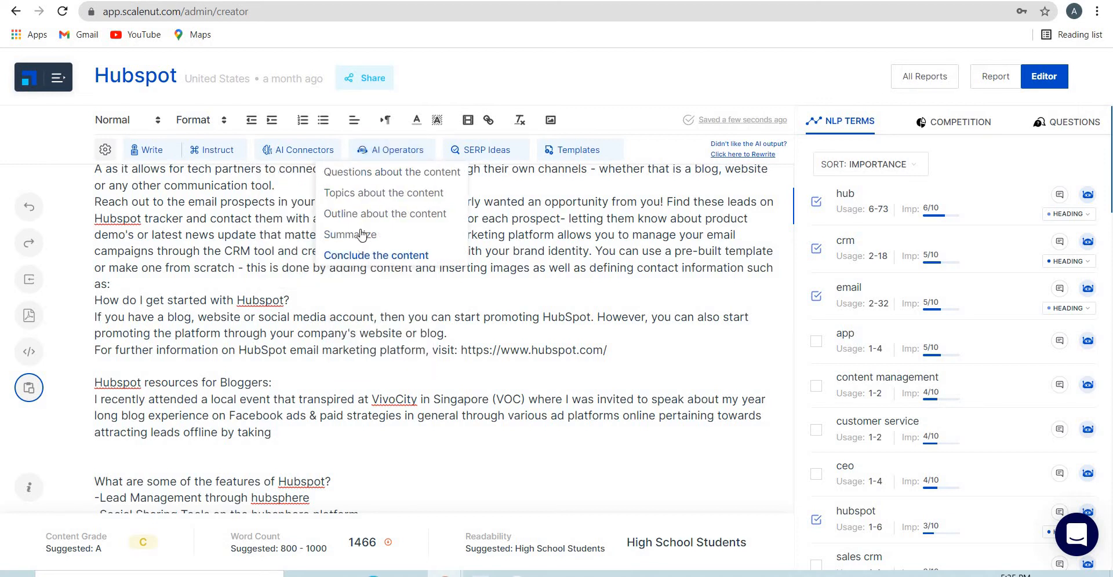
click(421, 354)
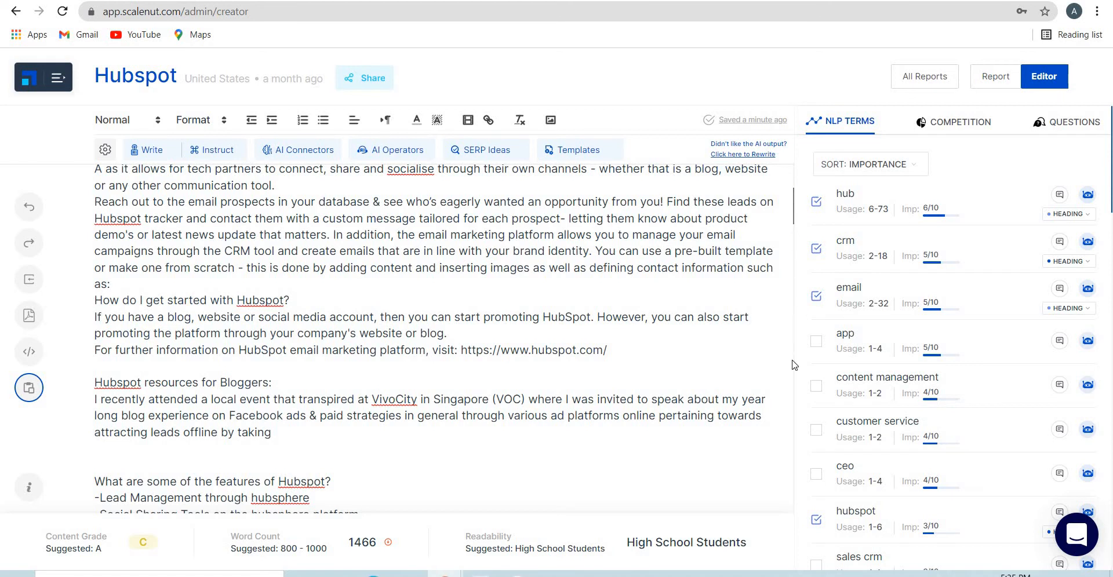
Have the AI summarize the content on a new line at the end of the article
scroll(341, 318, down, 20)
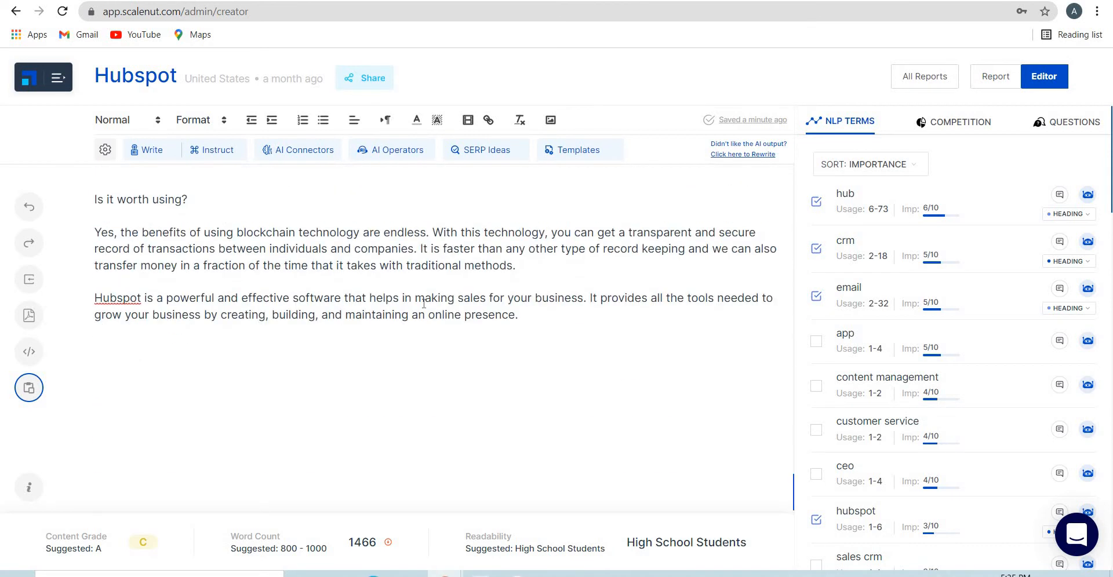
key(Return)
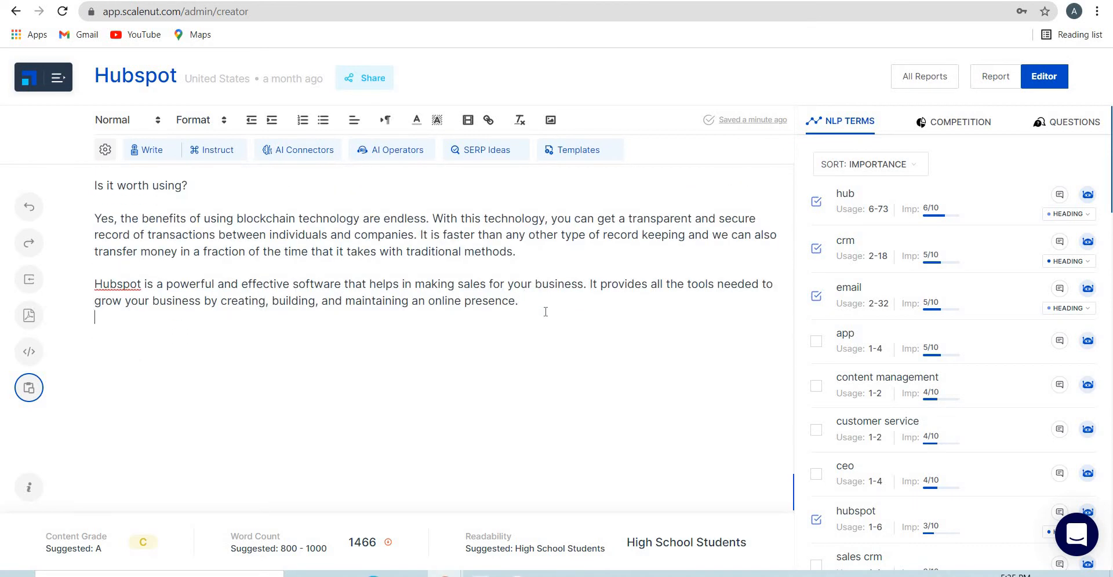
click(371, 160)
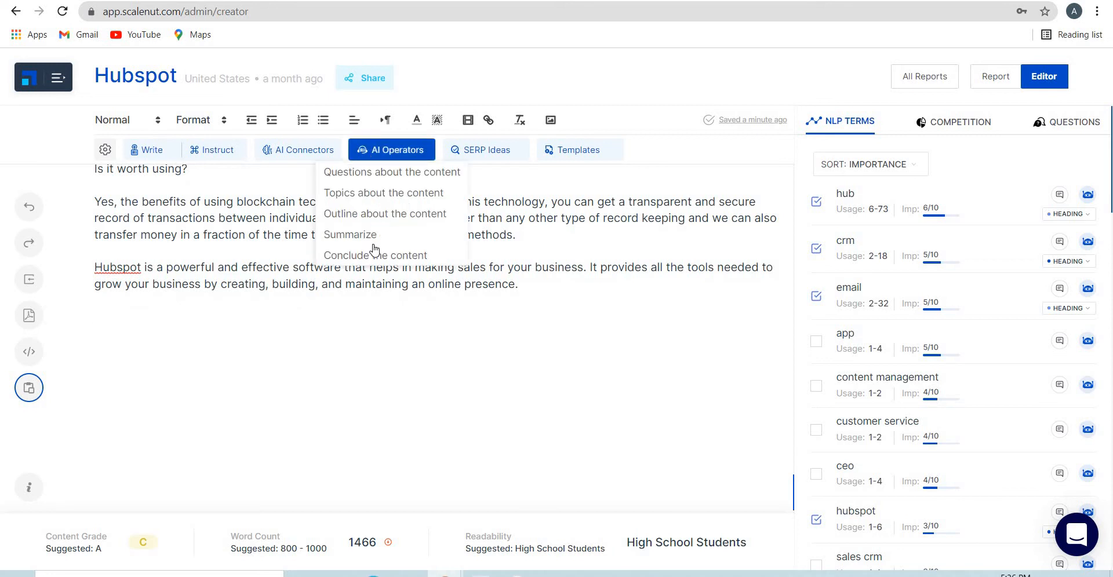
click(371, 232)
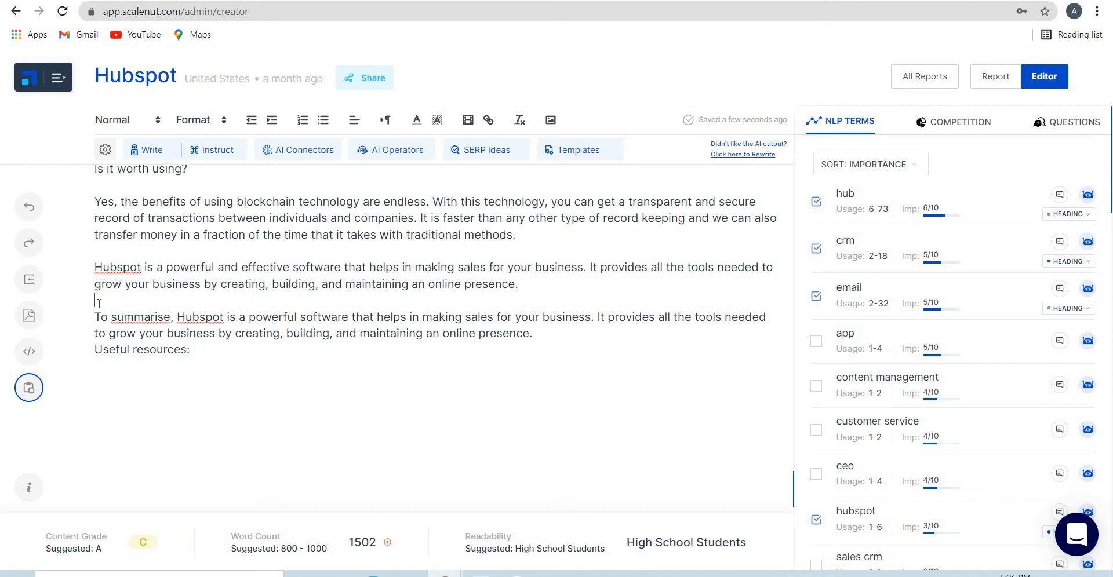
Delete the AI-generated "To summarise" paragraph and the "Useful resources:" line at the end of the article
key(Return)
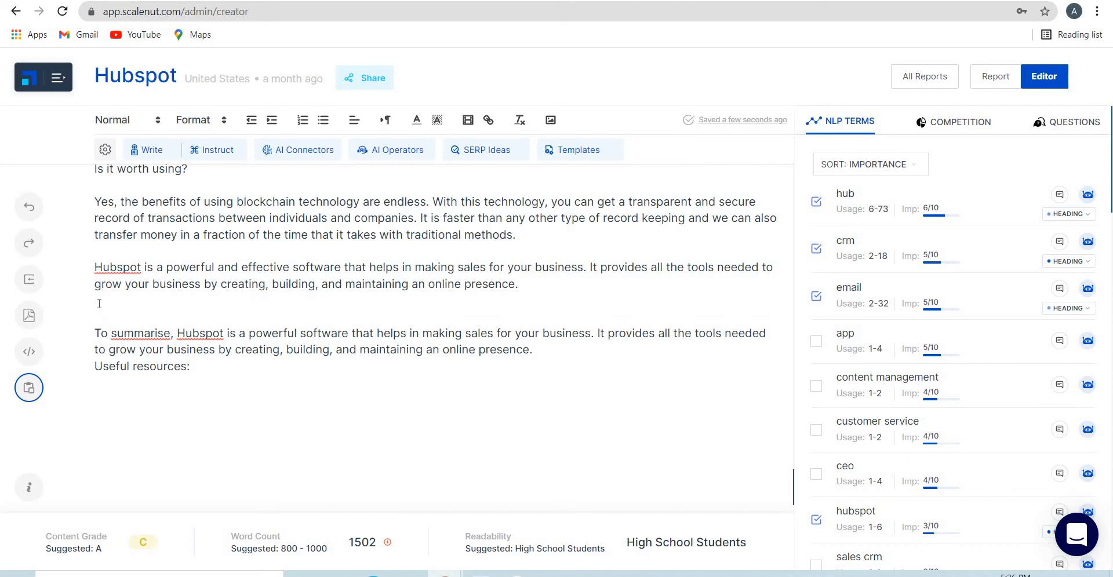
key(shift+Down)
key(shift+Down)
key(shift+Down)
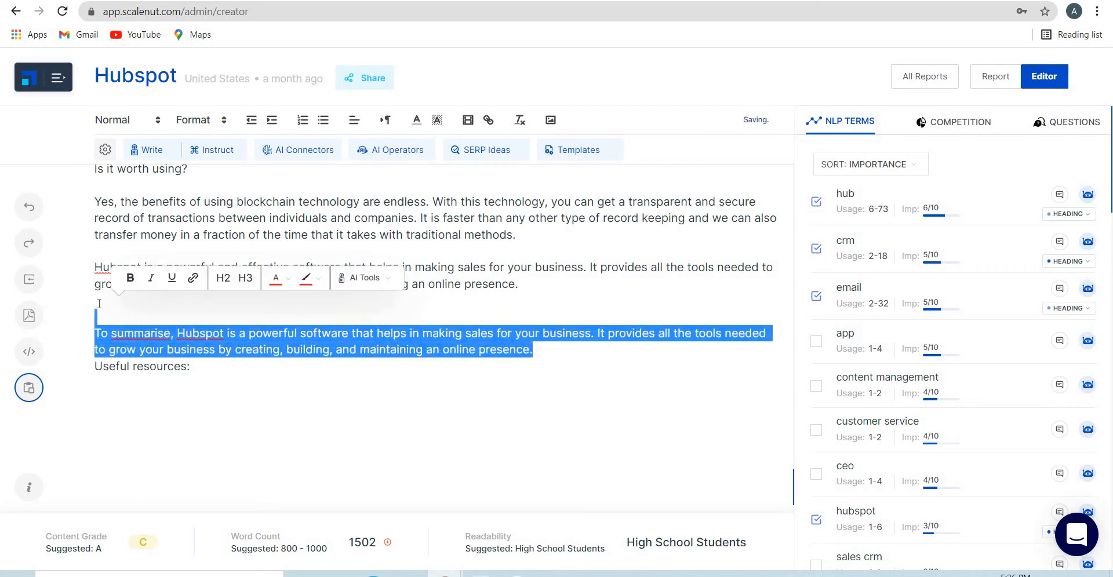
key(BackSpace)
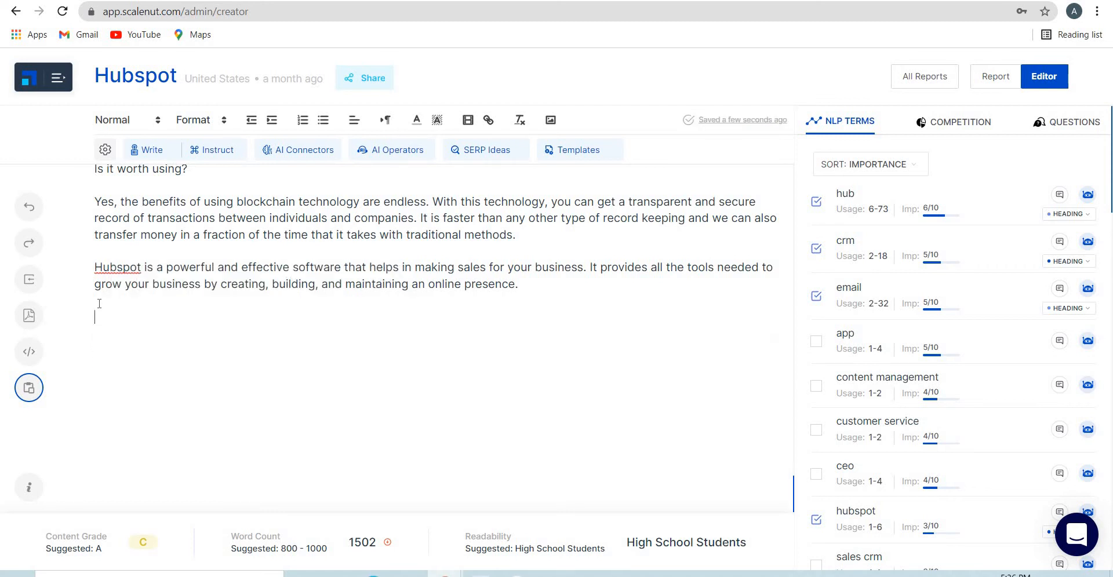
Write the closing line "To summarize, Hubspot is a very powerful software to propel your business" below the last paragraph
text(To su)
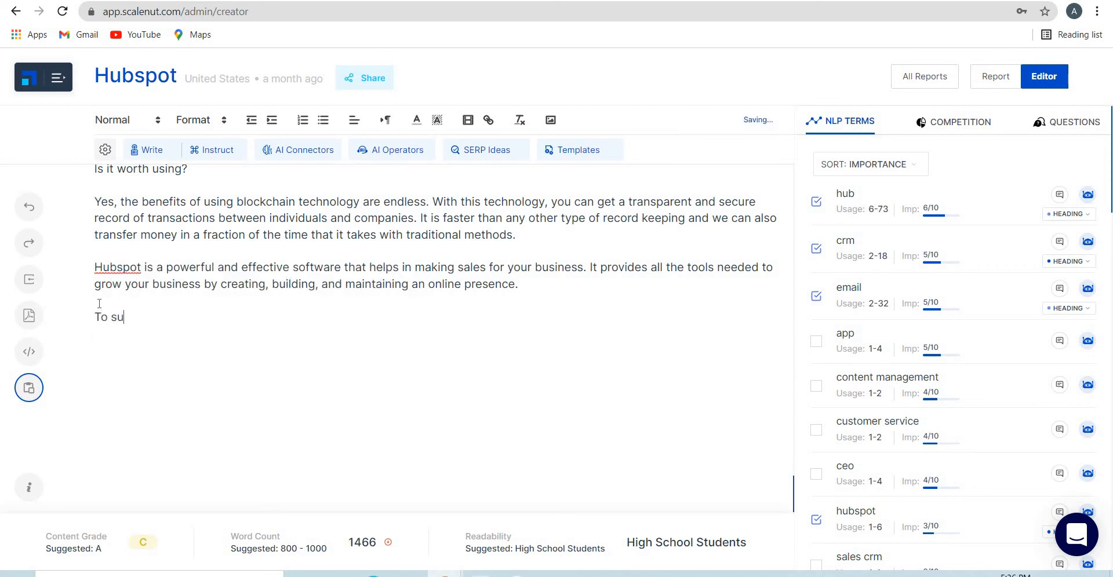
text(mmarize, Hub)
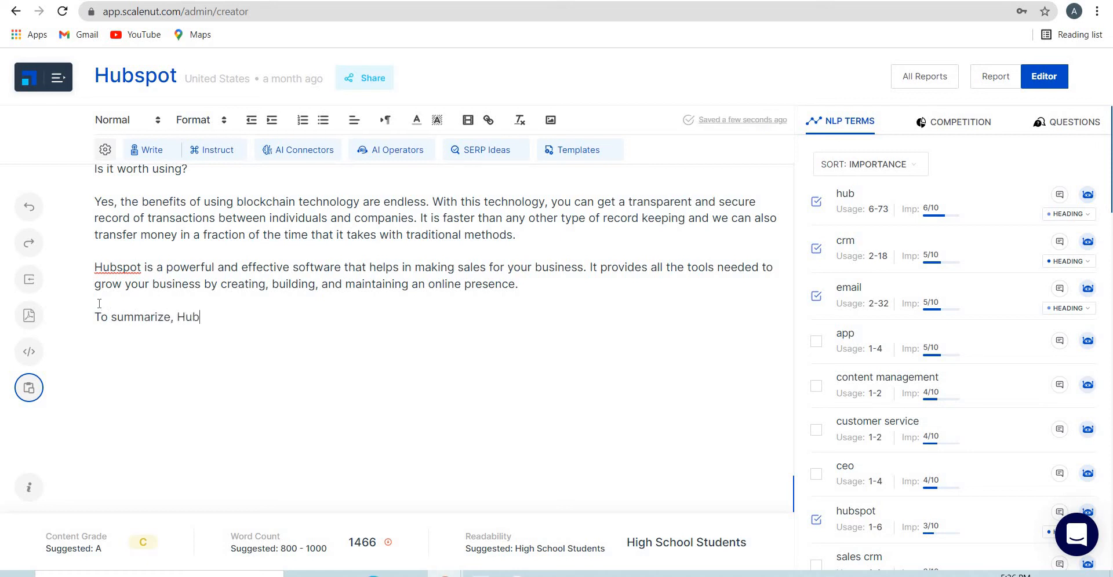
text(spot is a vetyy powerful )
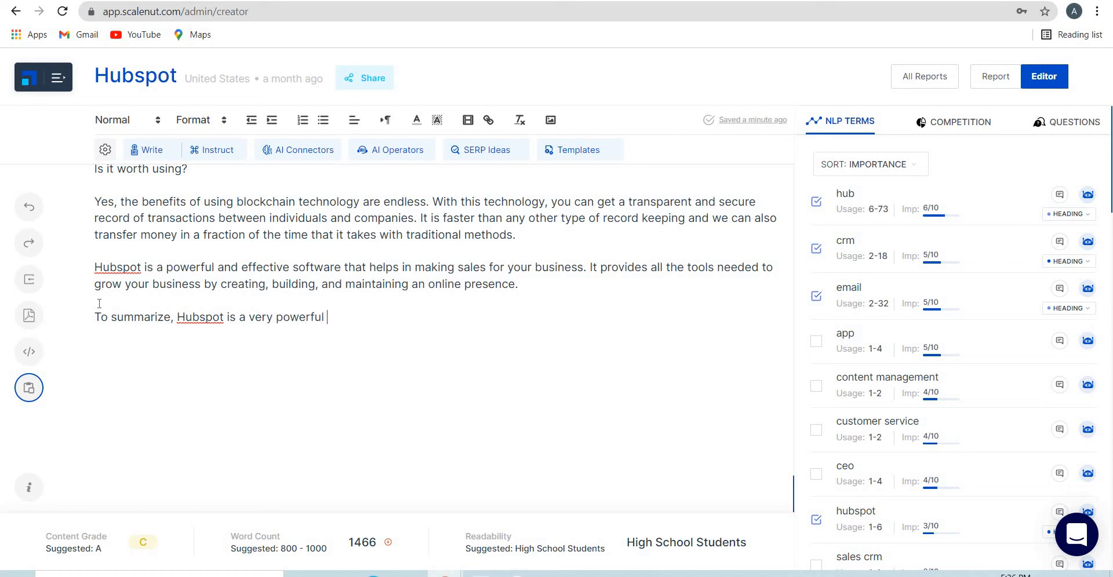
text(software to propel your)
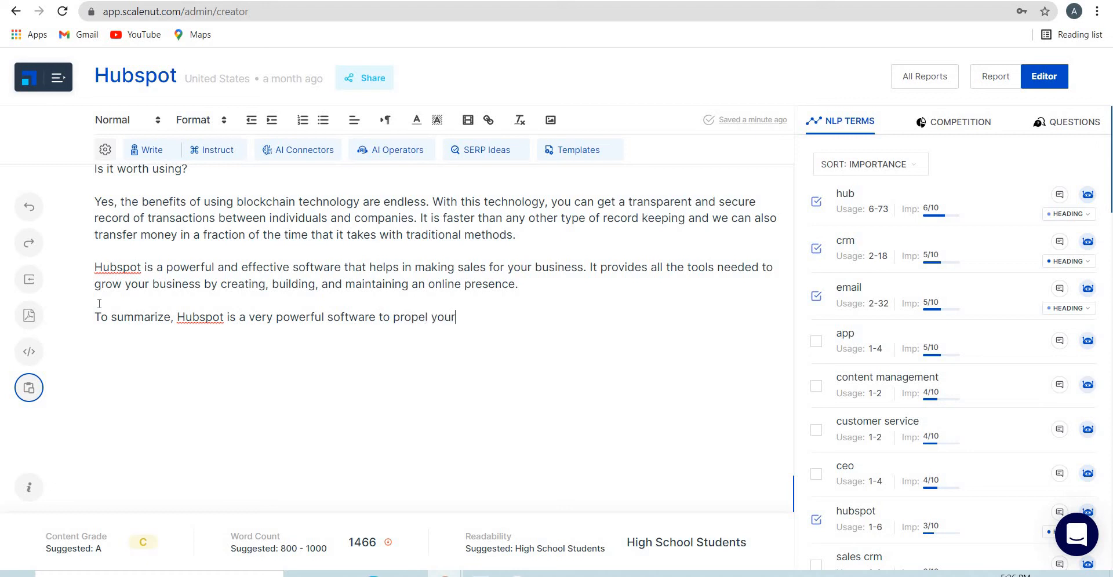
text( business)
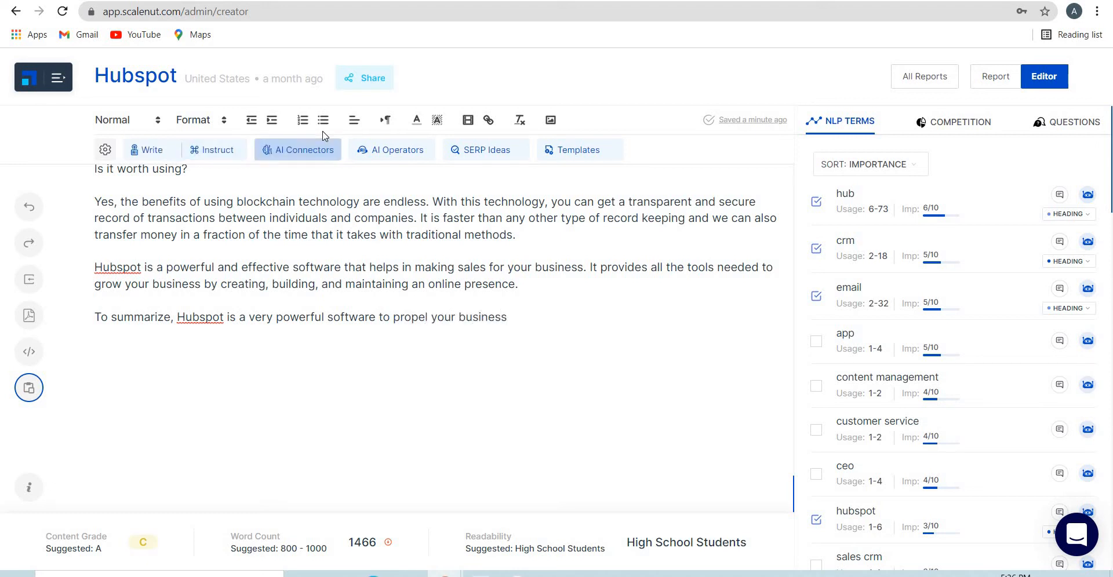
Have the AI continue the closing sentence after "propel your business" and join the generated text onto the same line
click(155, 152)
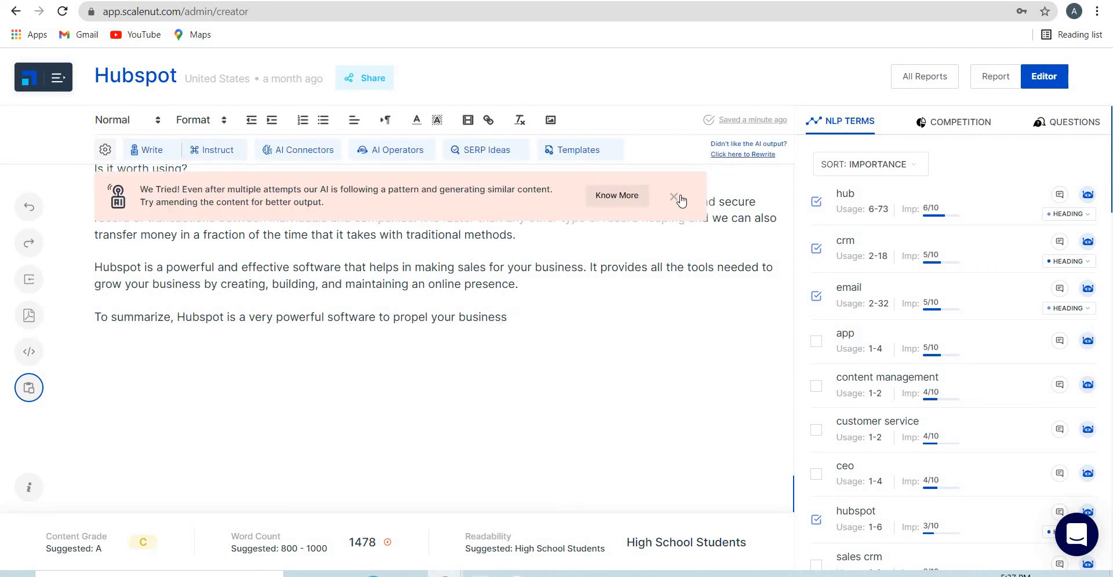
click(674, 197)
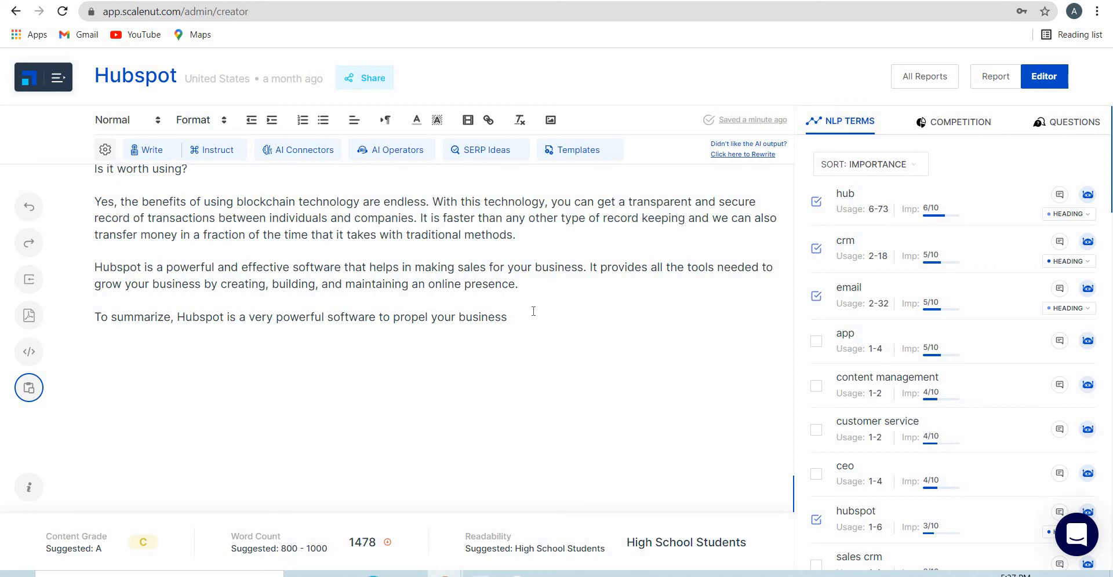
click(220, 149)
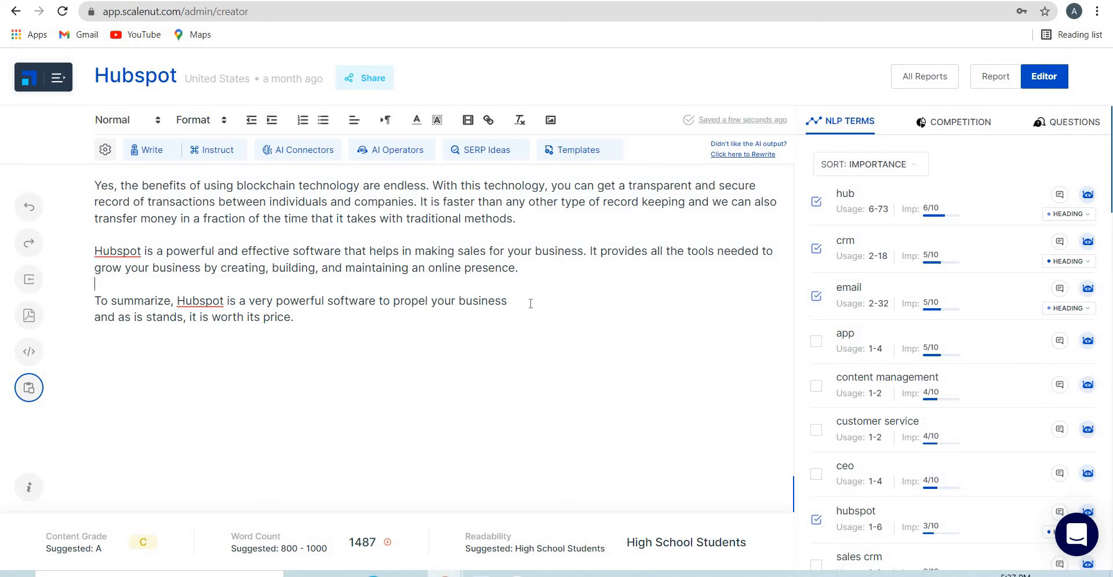
key(Delete)
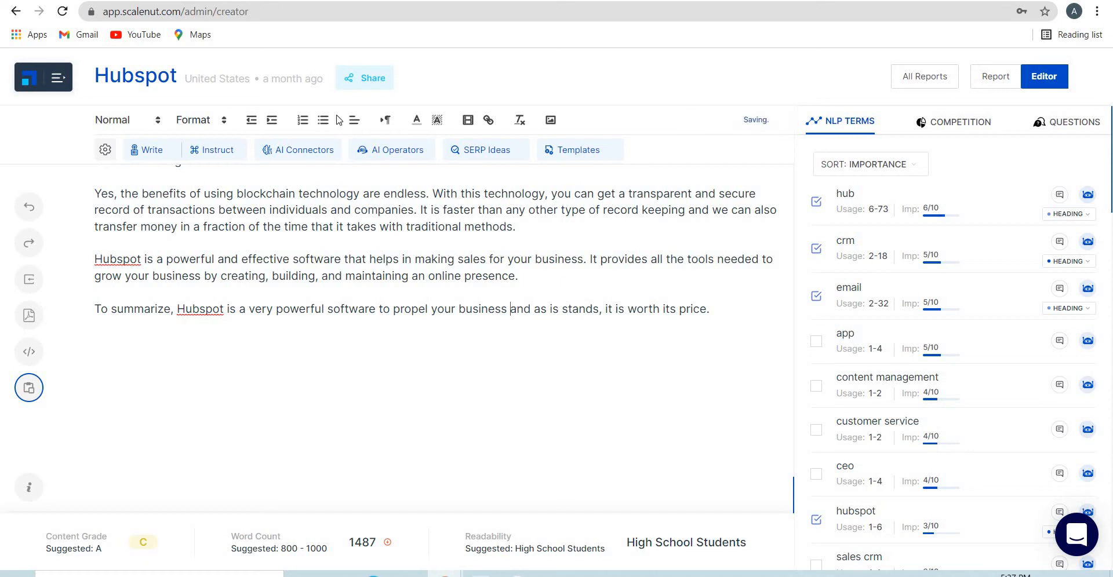
Have the AI extend the closing paragraph after "it is worth its price." using the Summary connector "In conclusion"
click(302, 150)
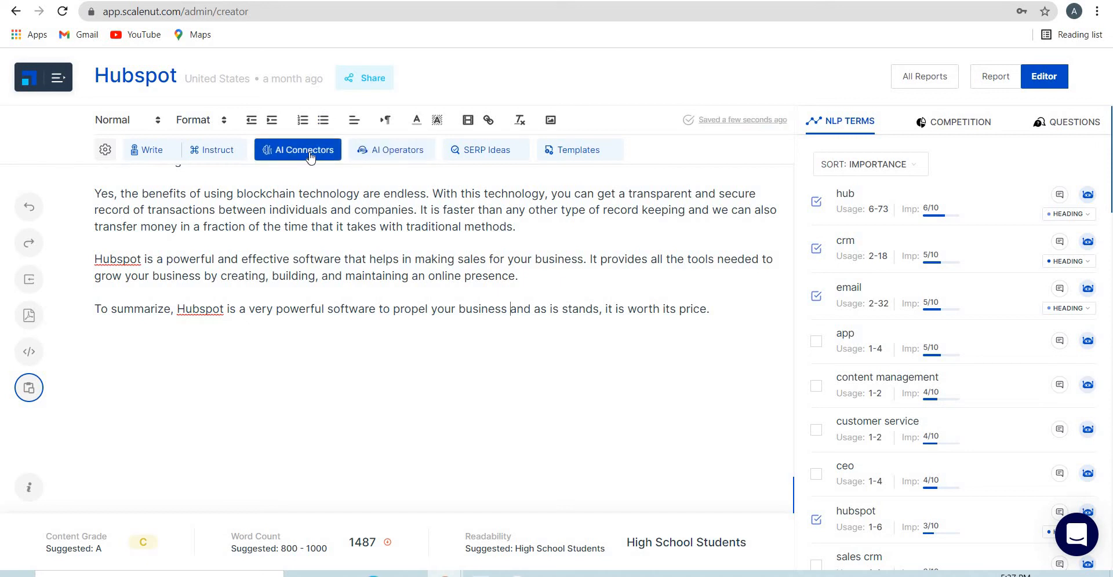
click(407, 164)
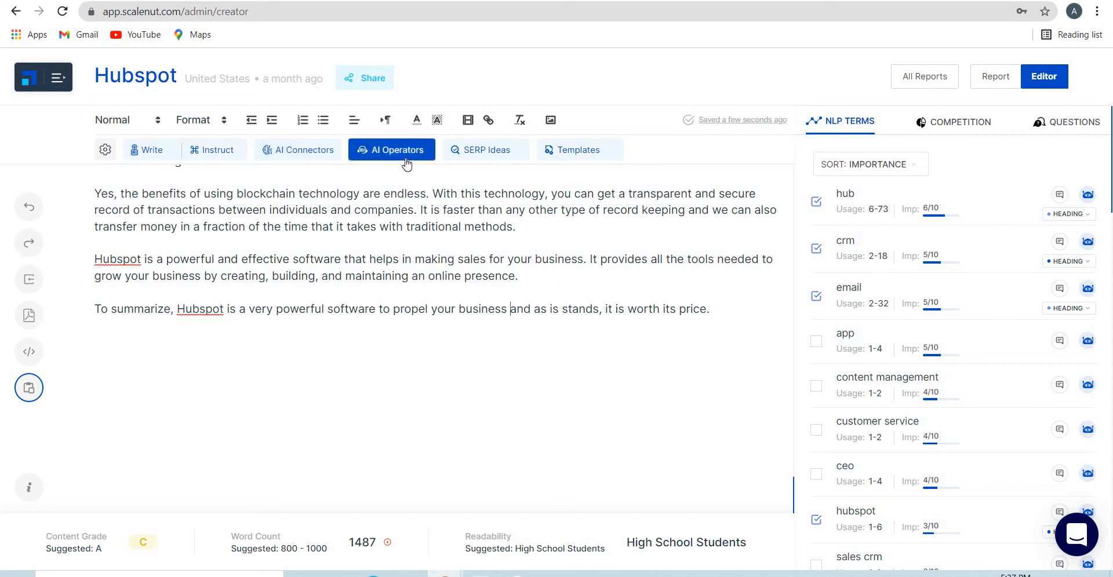
click(311, 153)
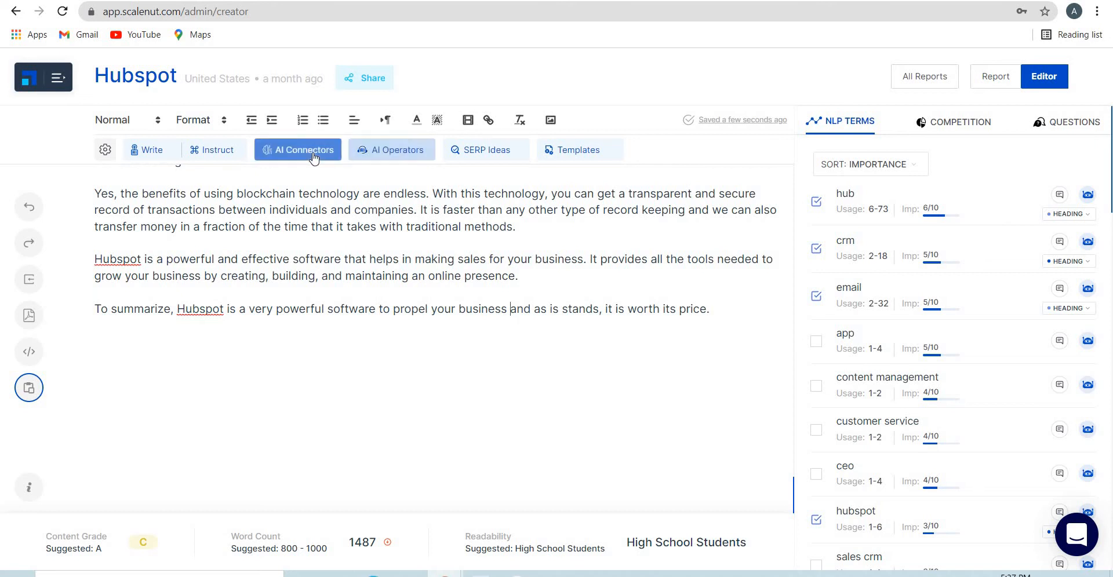
mouse_move(306, 274)
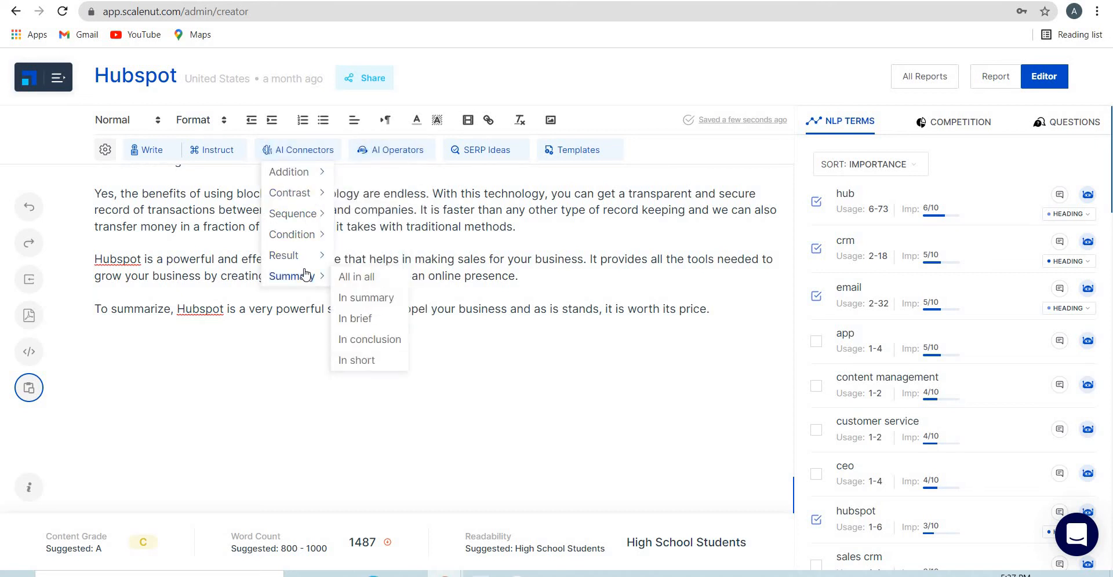
click(751, 306)
scroll(751, 305, up, 1)
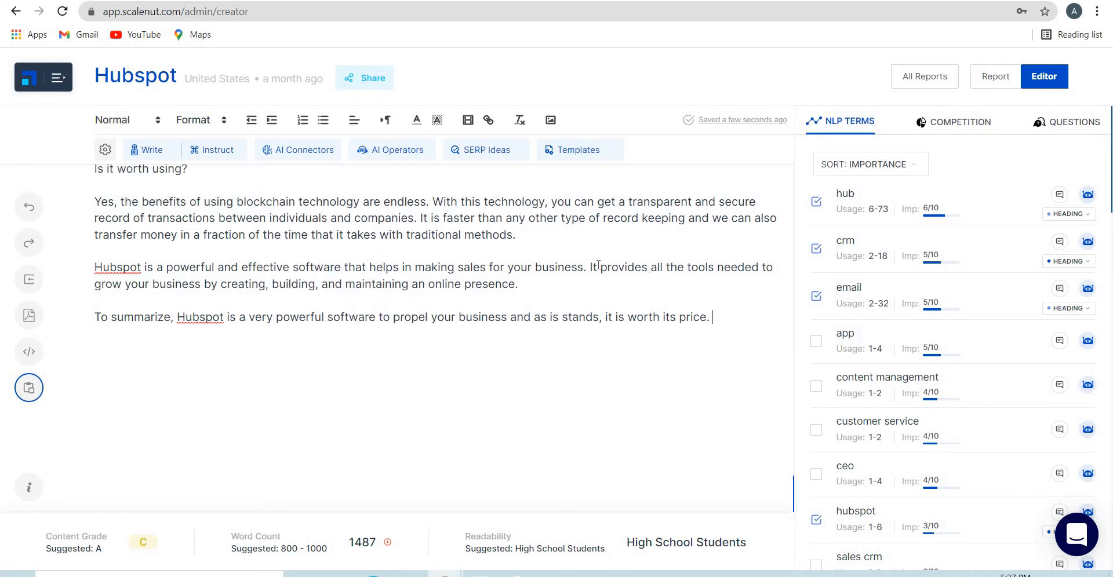
click(295, 149)
mouse_move(307, 261)
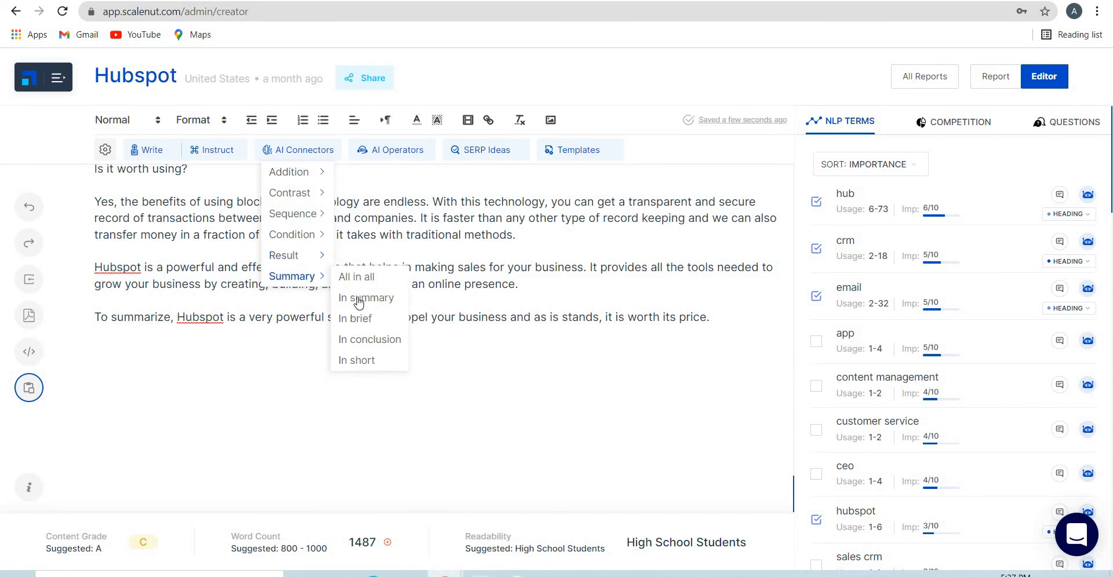
click(360, 336)
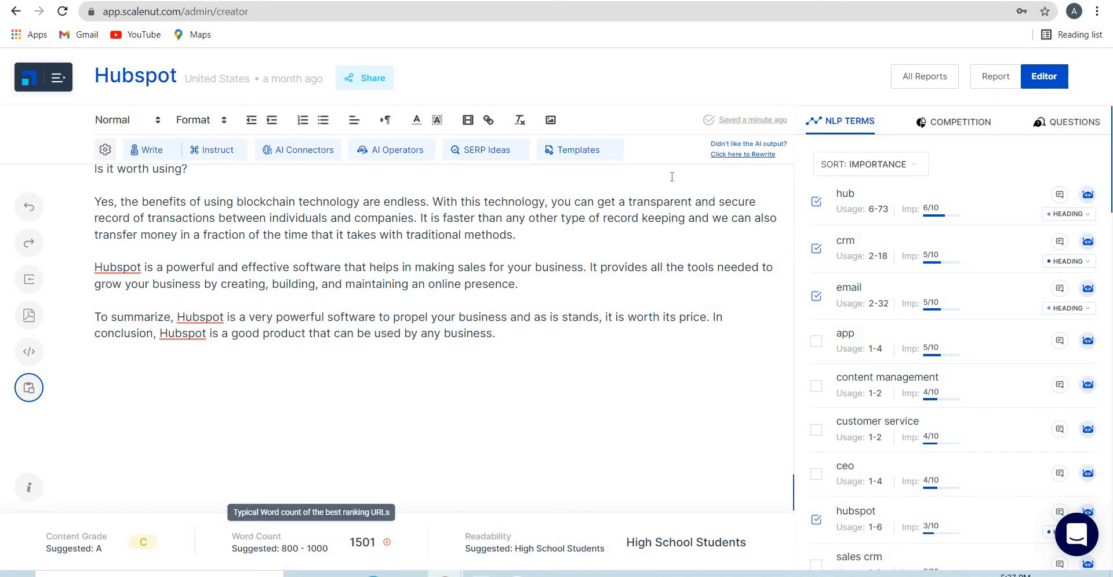
Show the suggested headings for the NLP term crm and start a new line at the end of the article
click(1078, 262)
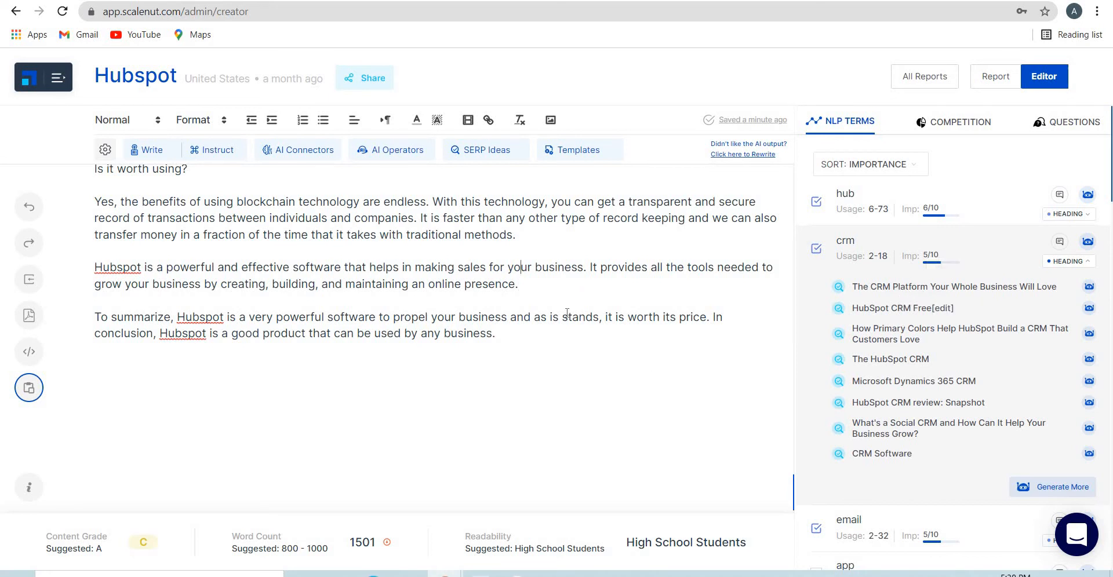
key(Return)
scroll(530, 330, down, 1)
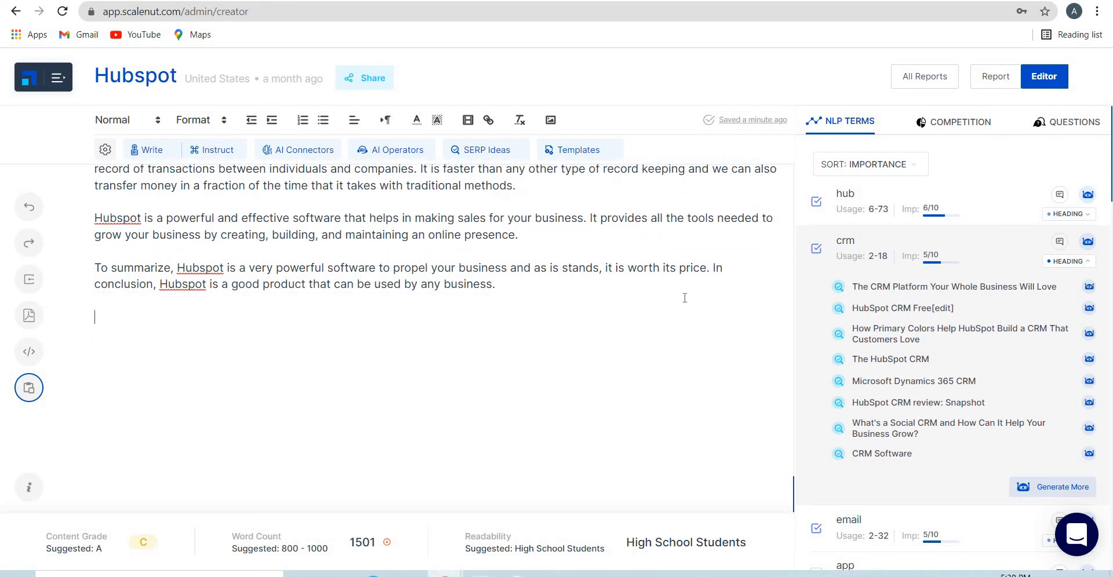
click(934, 331)
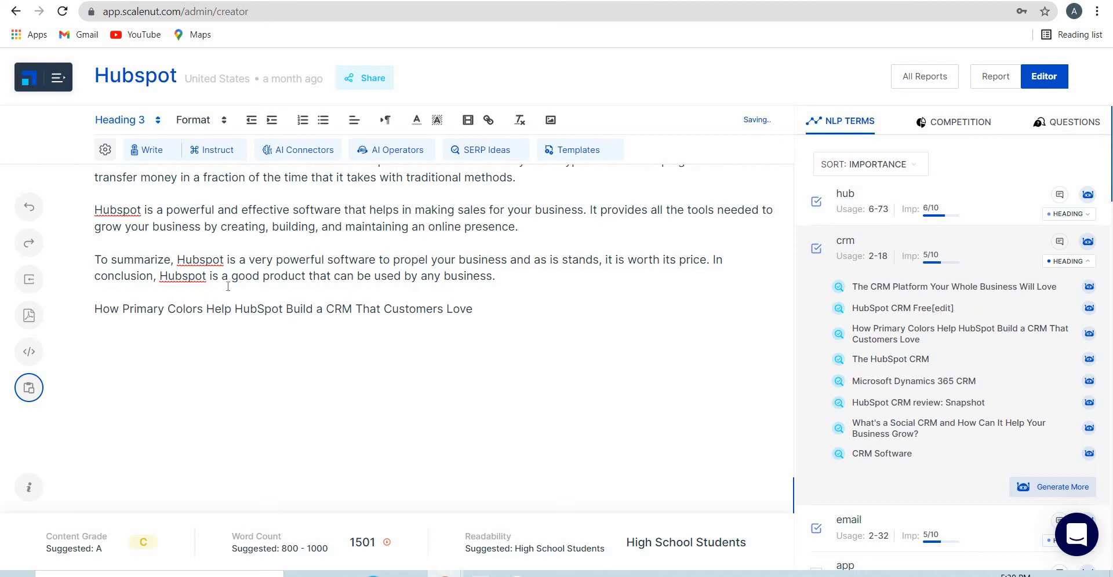
triple_click(238, 306)
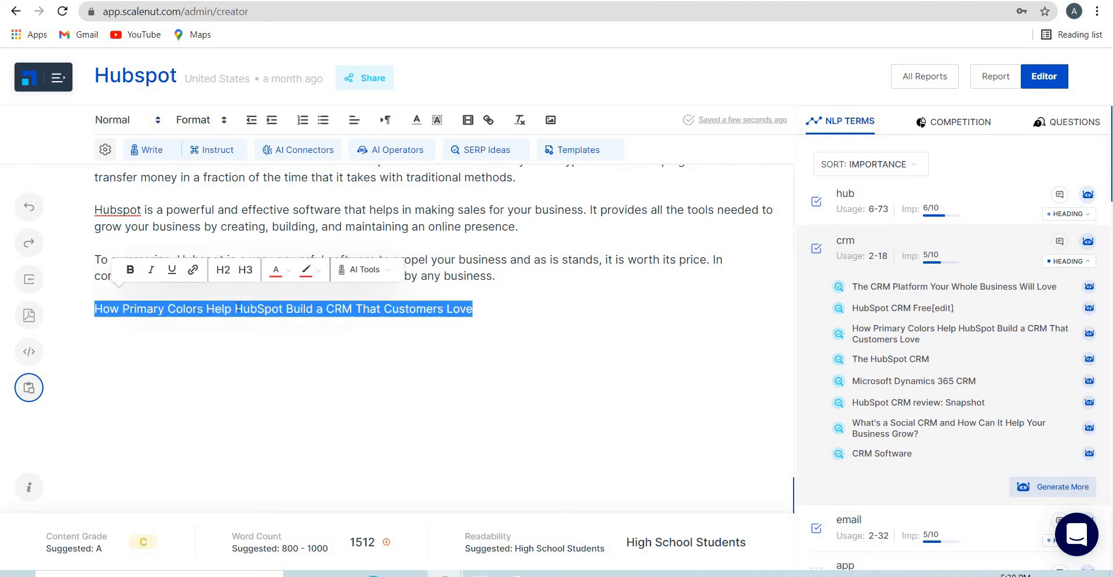
key(BackSpace)
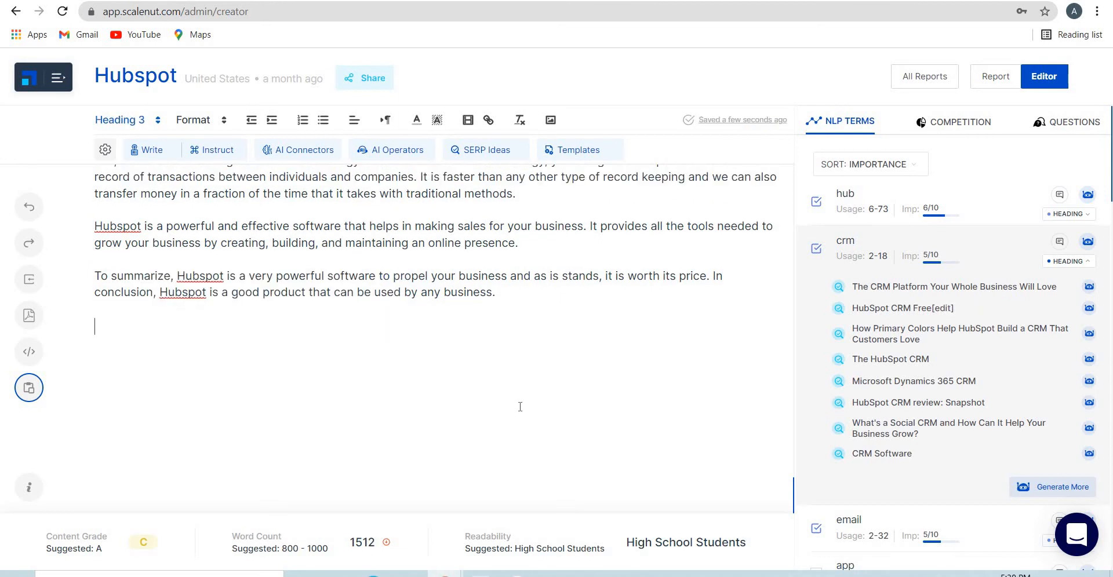
Insert the suggested heading "The HubSpot CRM" at the end of the article, format it as Heading 2 and start a line below it
click(897, 360)
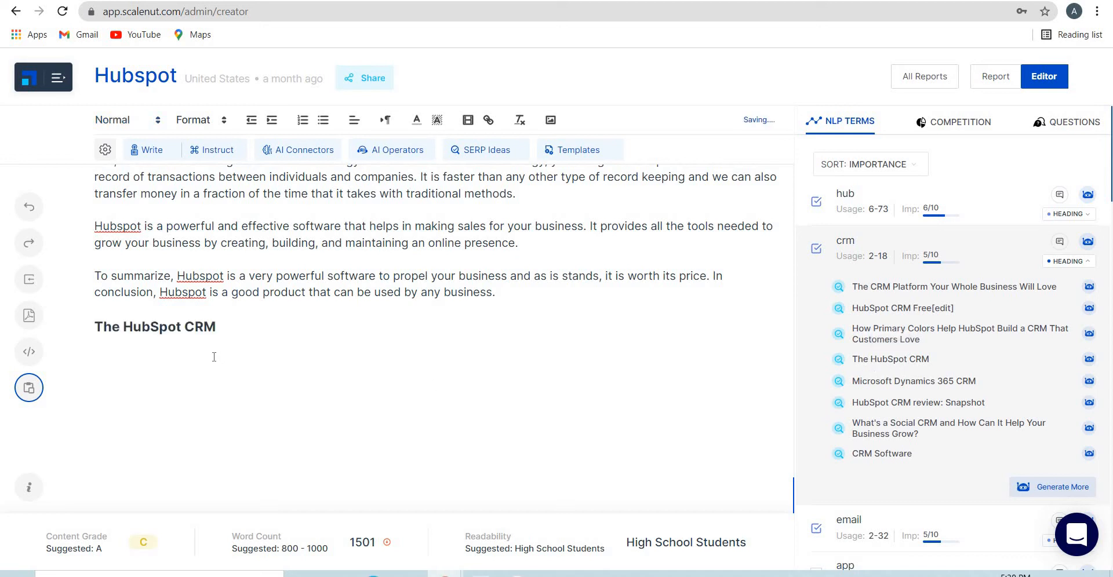
click(186, 329)
triple_click(206, 328)
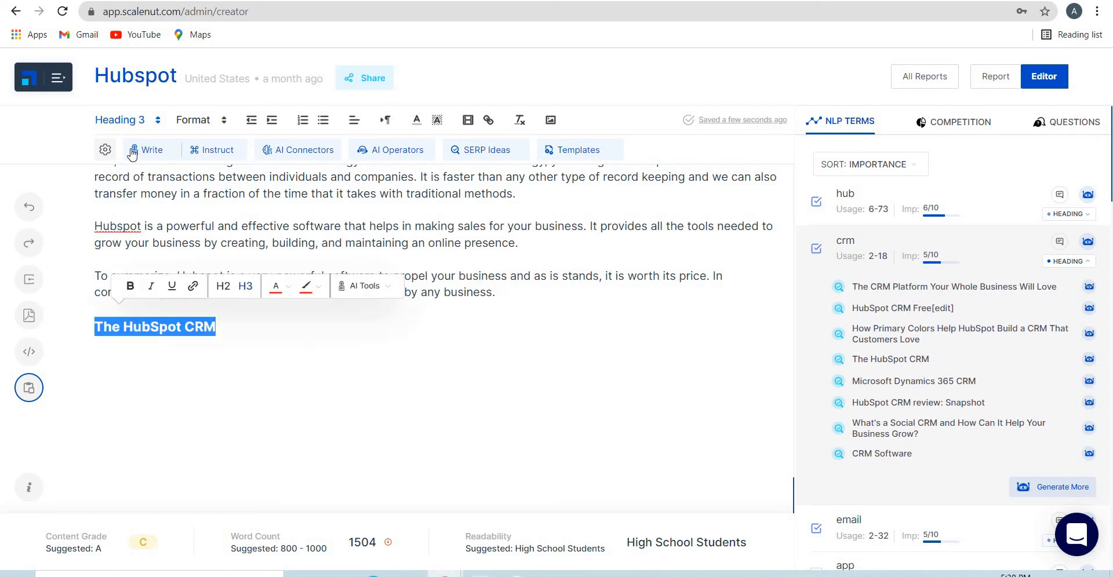
click(120, 119)
click(139, 176)
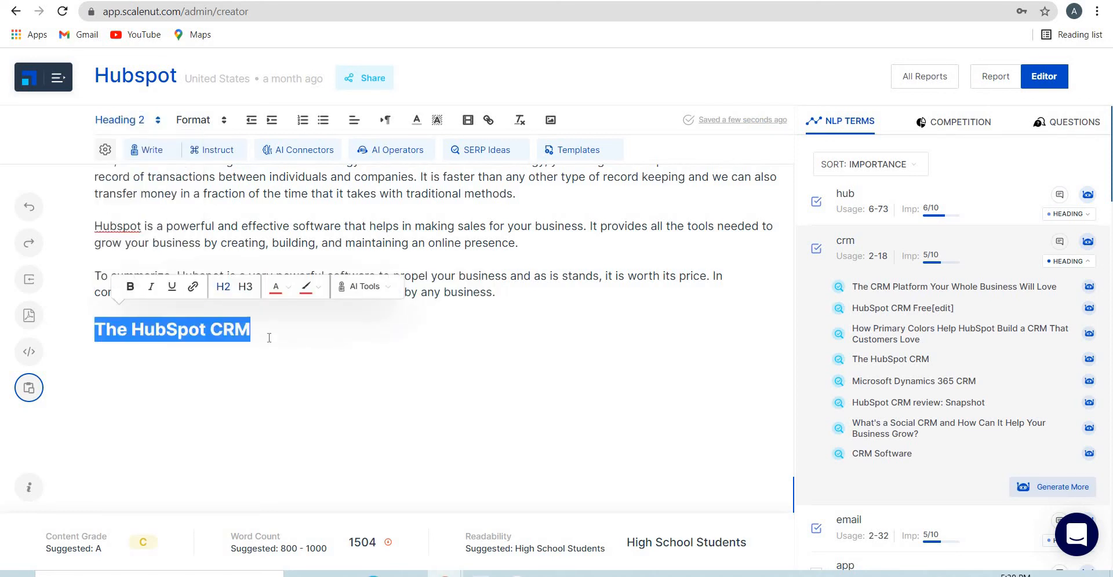
click(271, 335)
key(Return)
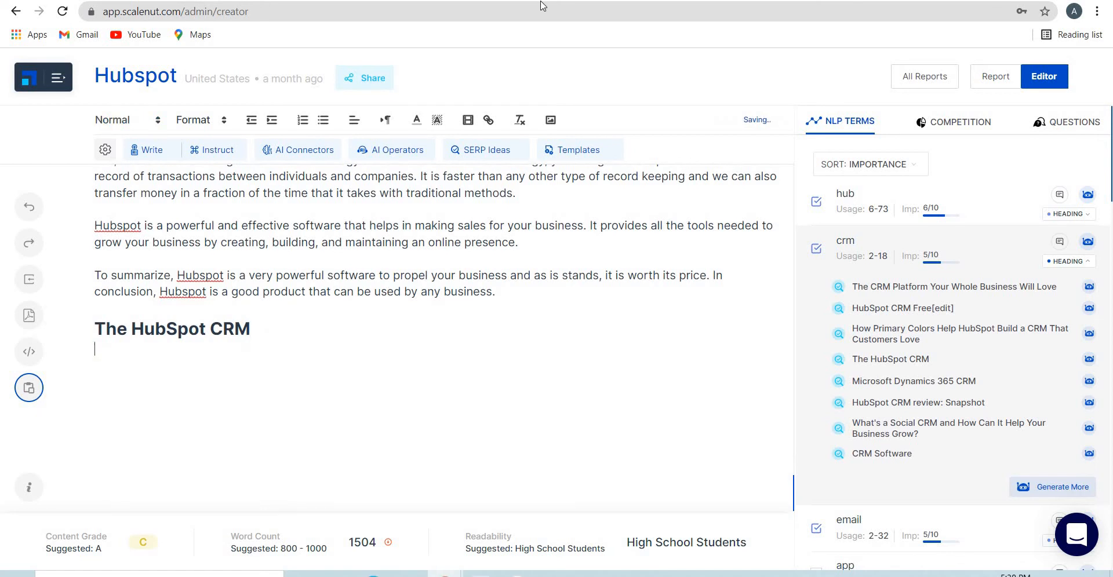
Find SERP ideas for the topic "Hubspot for my business"
click(476, 156)
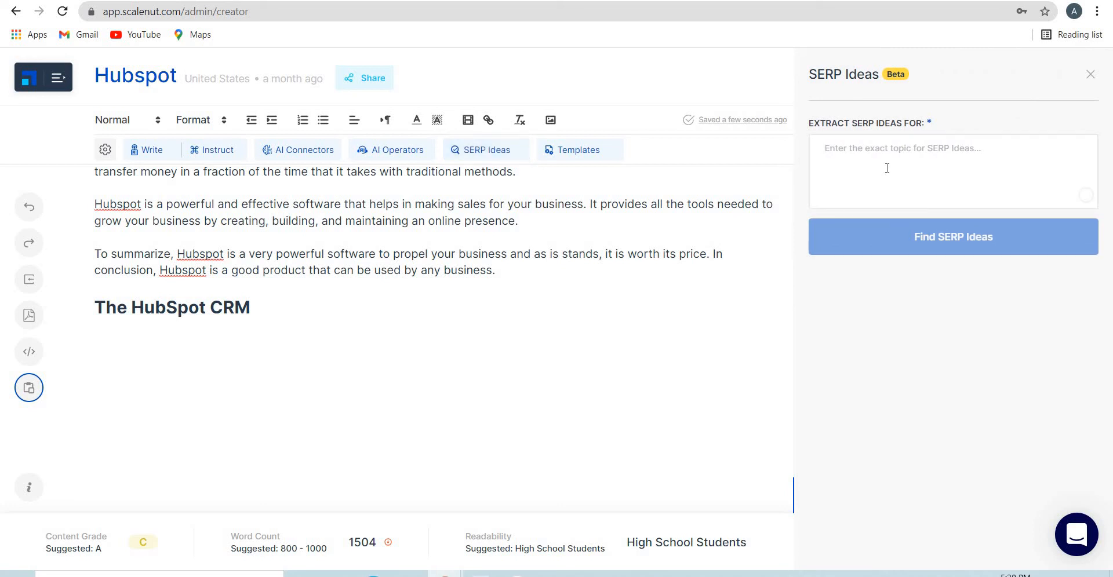
text(Hubs)
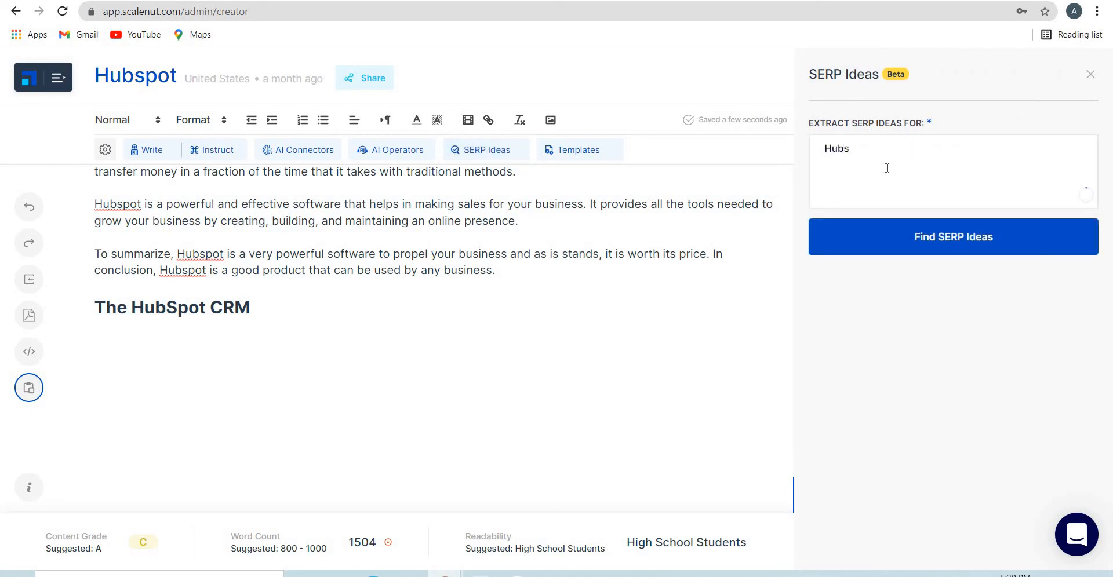
text(pot for my business)
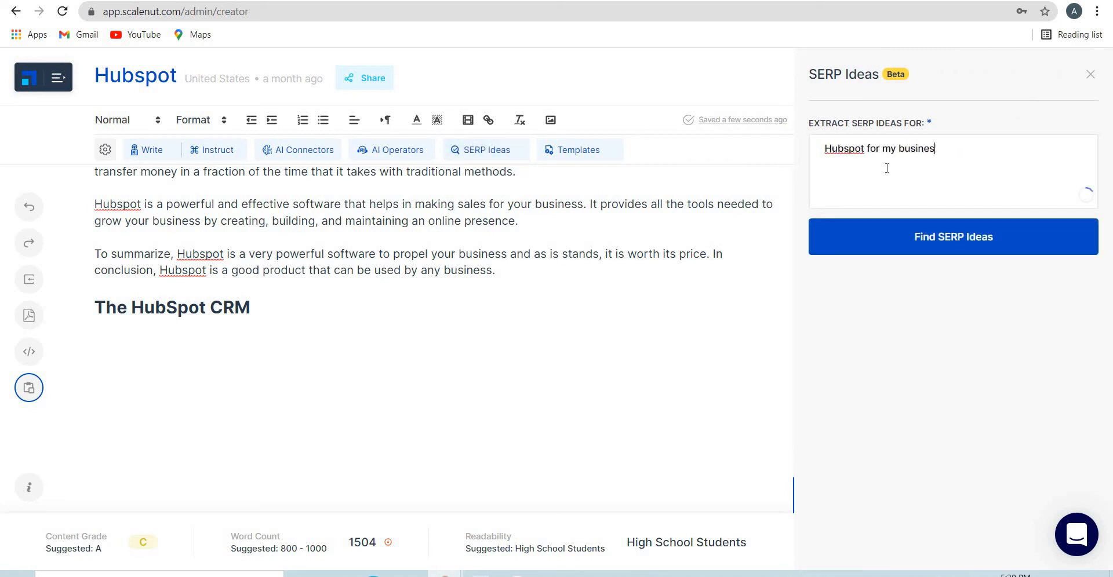
click(929, 249)
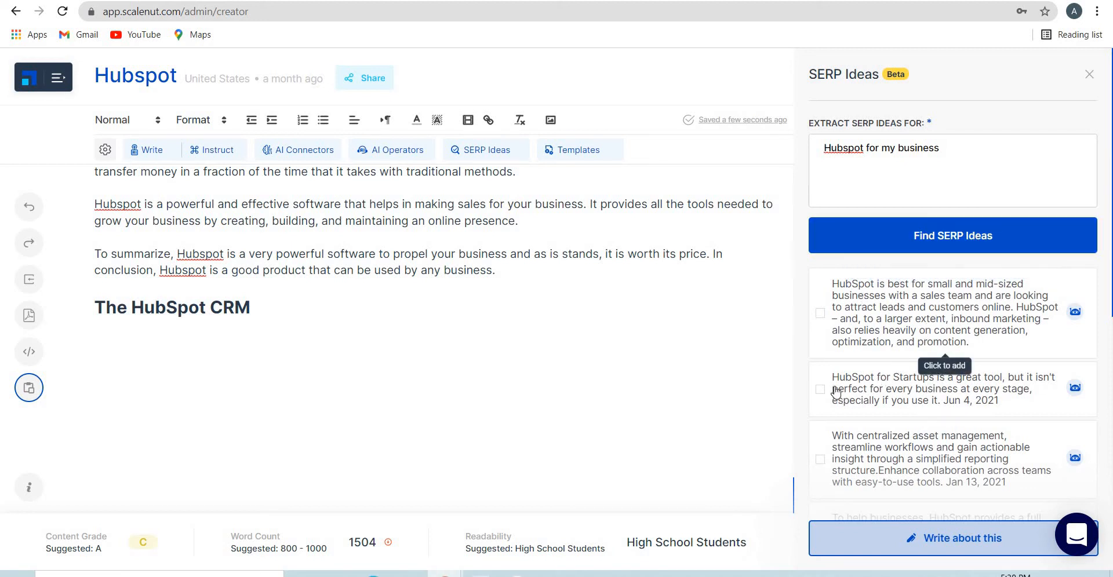
Insert the "HubSpot for Startups is a great tool" idea under The HubSpot CRM and have the AI write about the first two SERP ideas
click(955, 390)
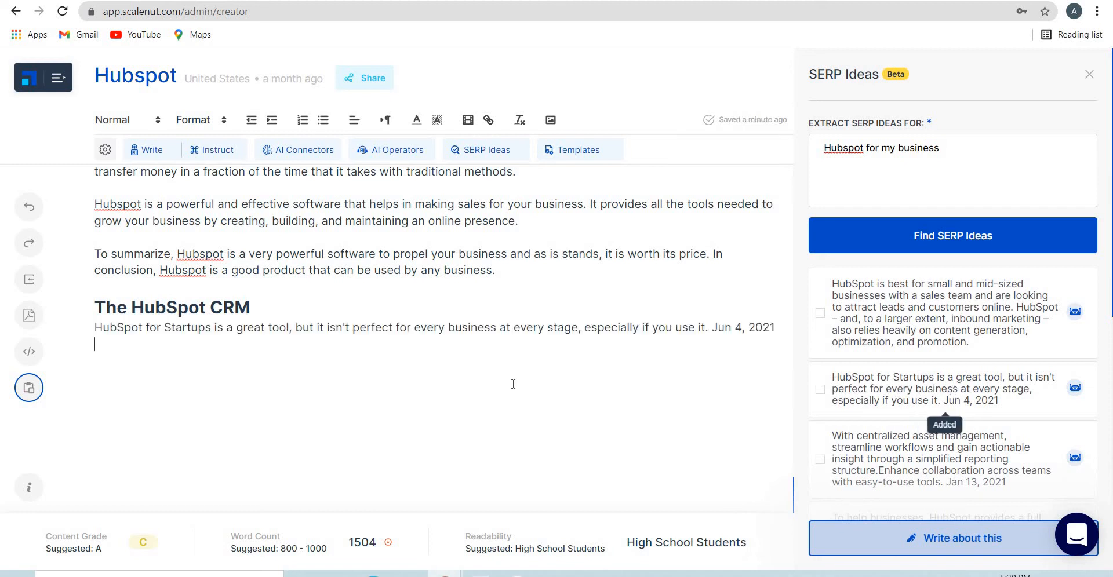
triple_click(288, 330)
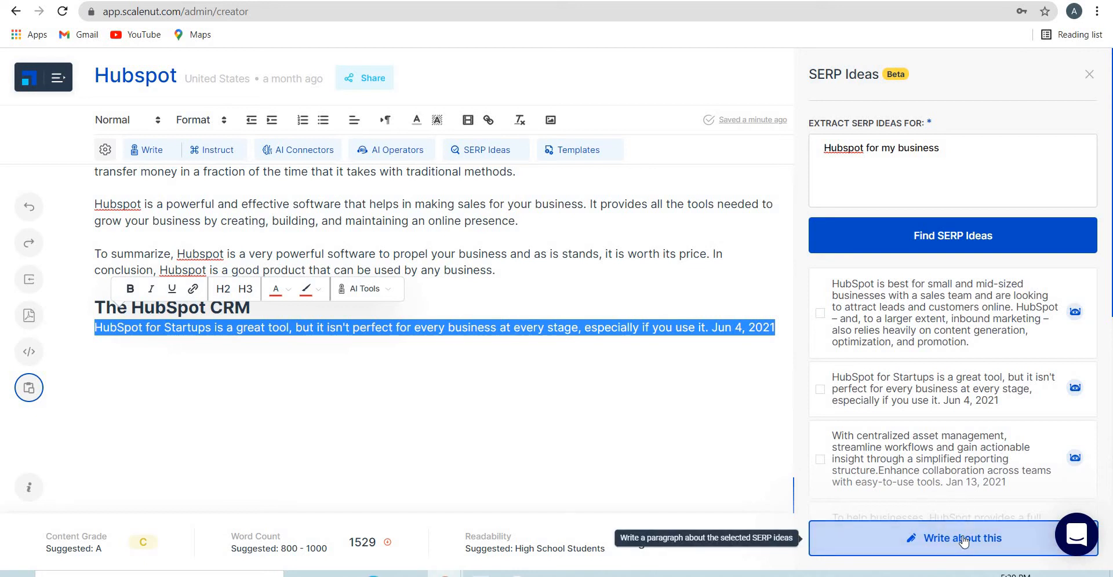
click(927, 539)
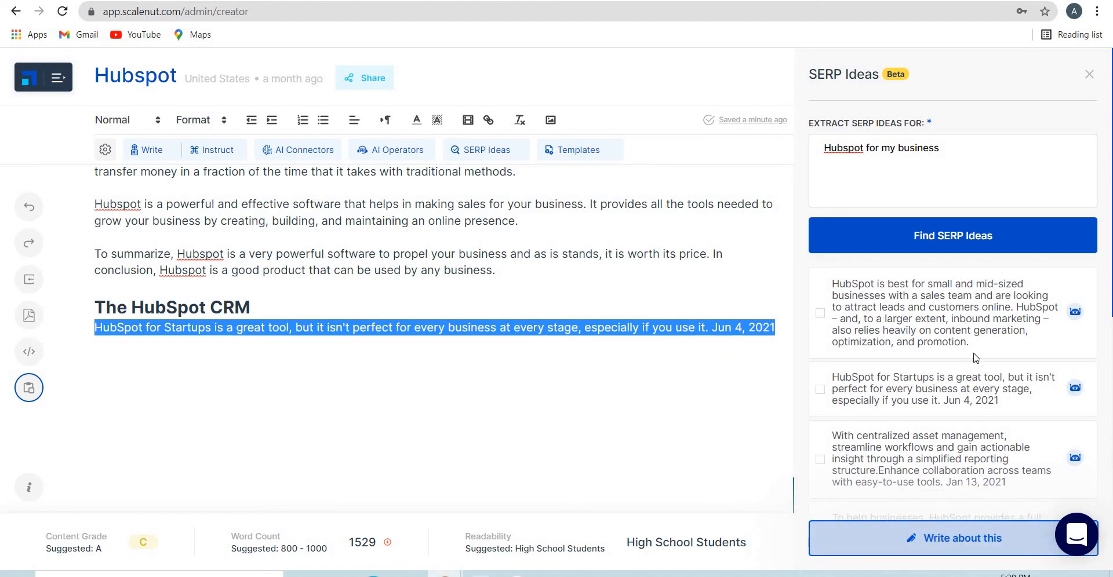
click(819, 389)
click(918, 547)
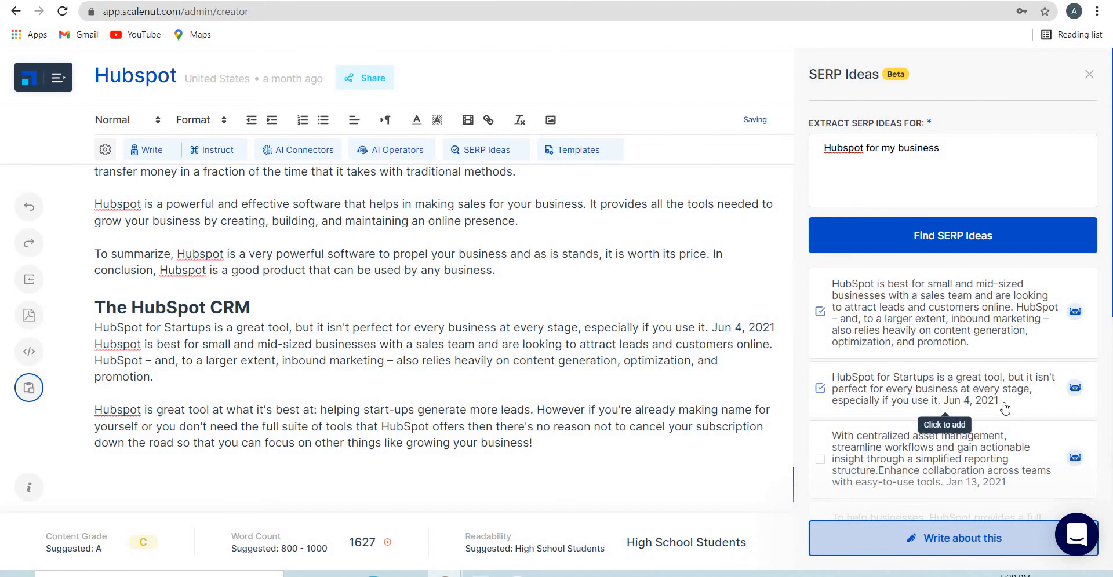
click(1089, 75)
Choose the Conclusion Paragraph template and set its outline to "In conclusion, Hubspot is amazing for your business for long term"
click(571, 155)
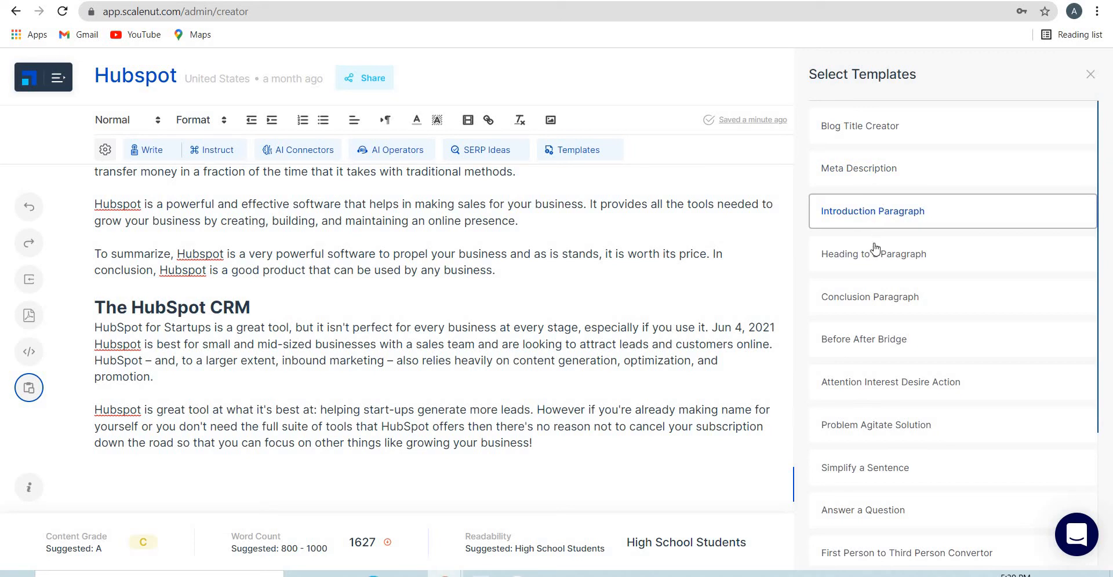
click(855, 301)
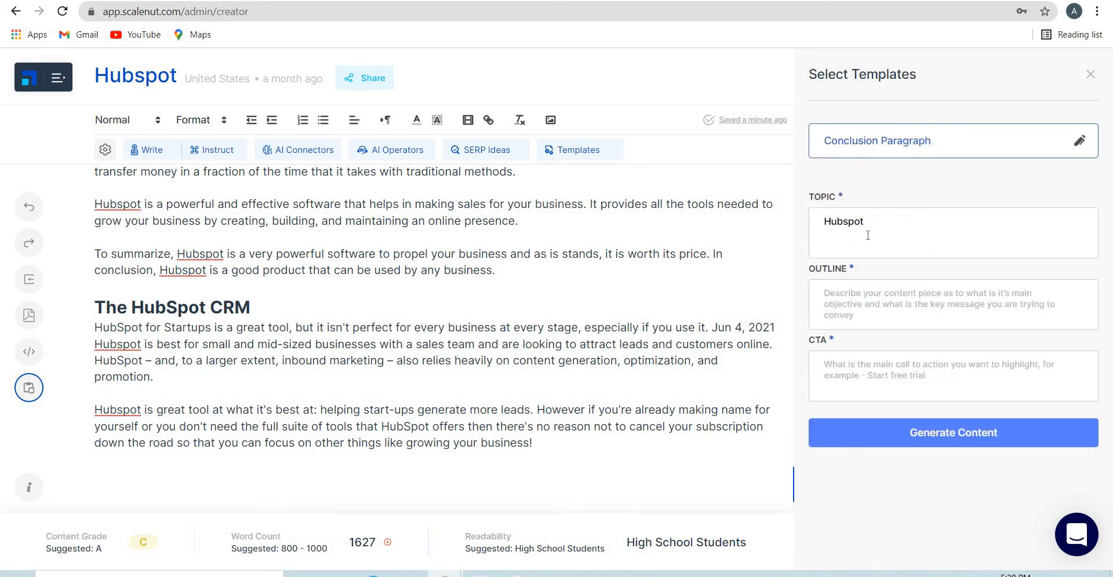
click(871, 297)
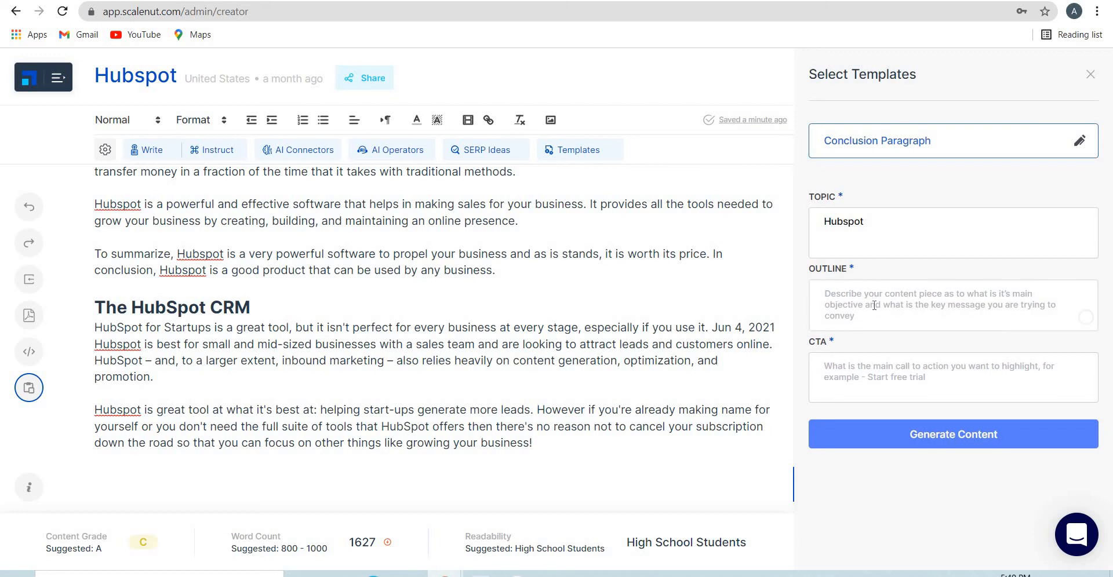
text(In concl)
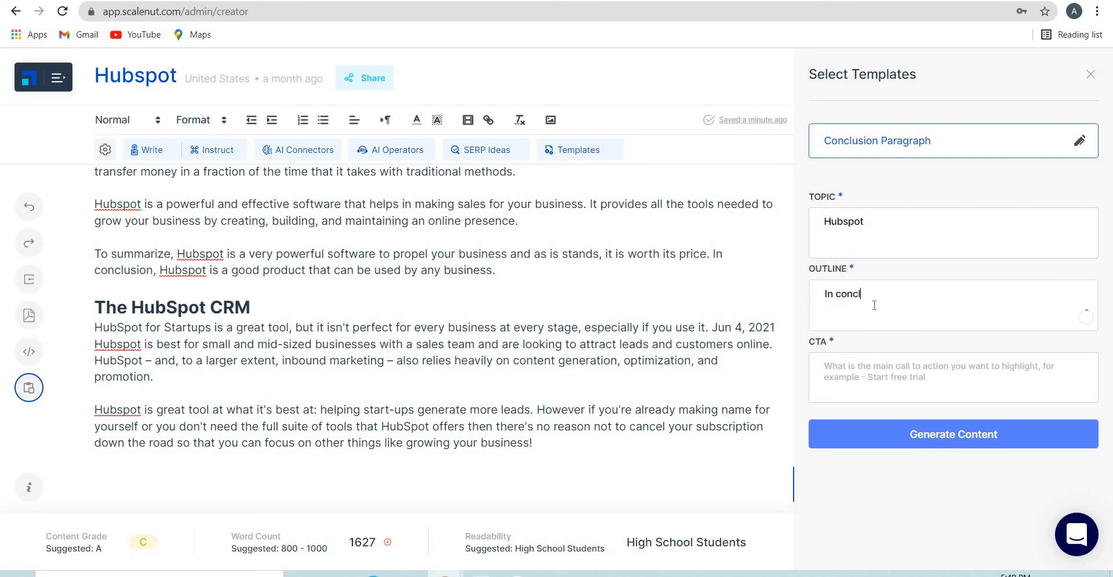
text(usion, Hubspot is amazing for )
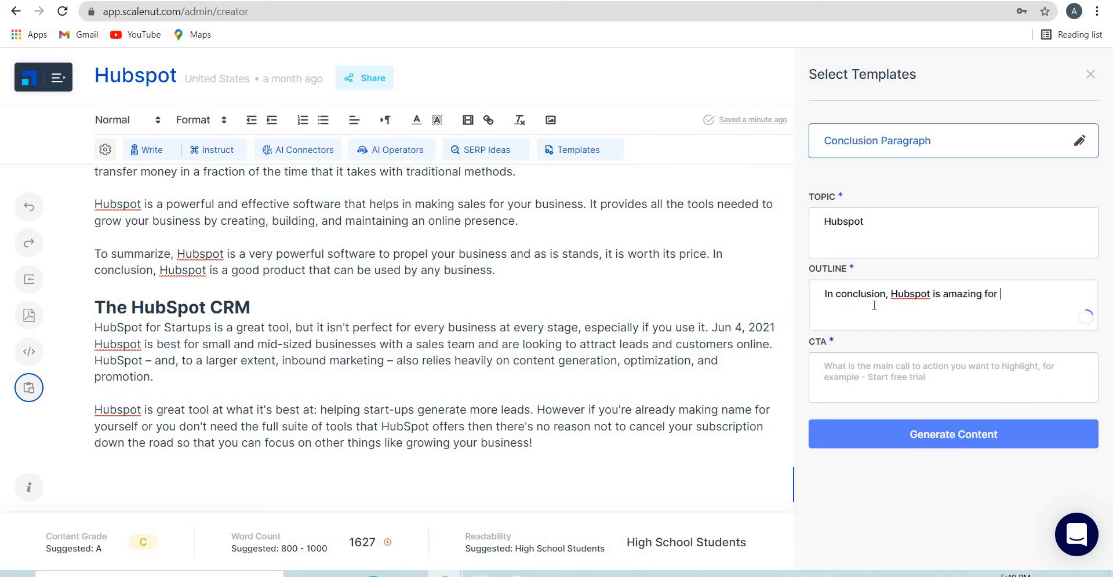
text(your business for long term)
Set the template's CTA to "Sign up for Hubspot" and generate the conclusion content
click(869, 387)
text(S)
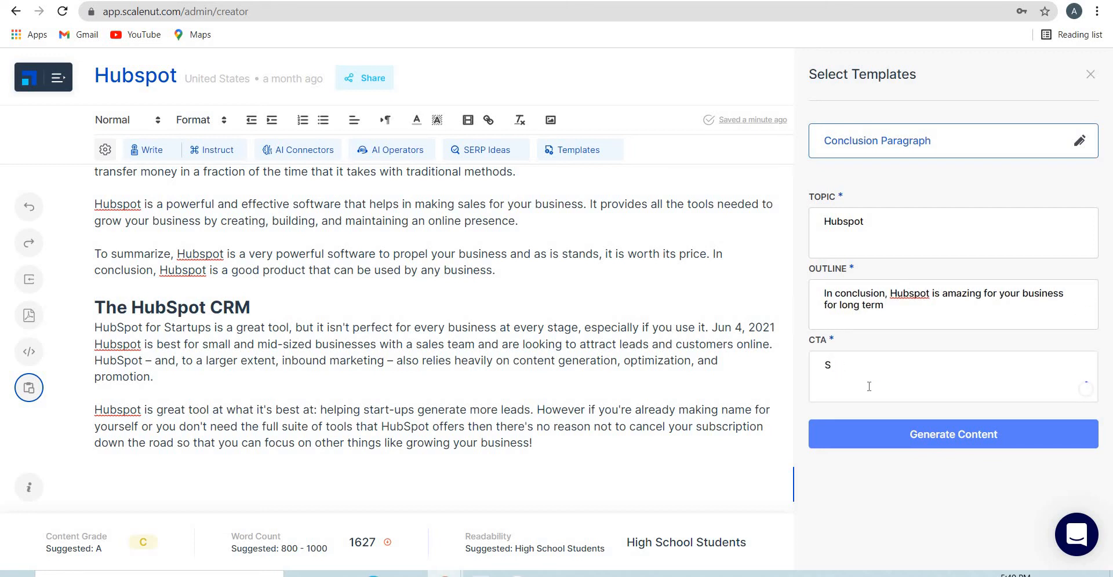
text(tagn up for Hubspot)
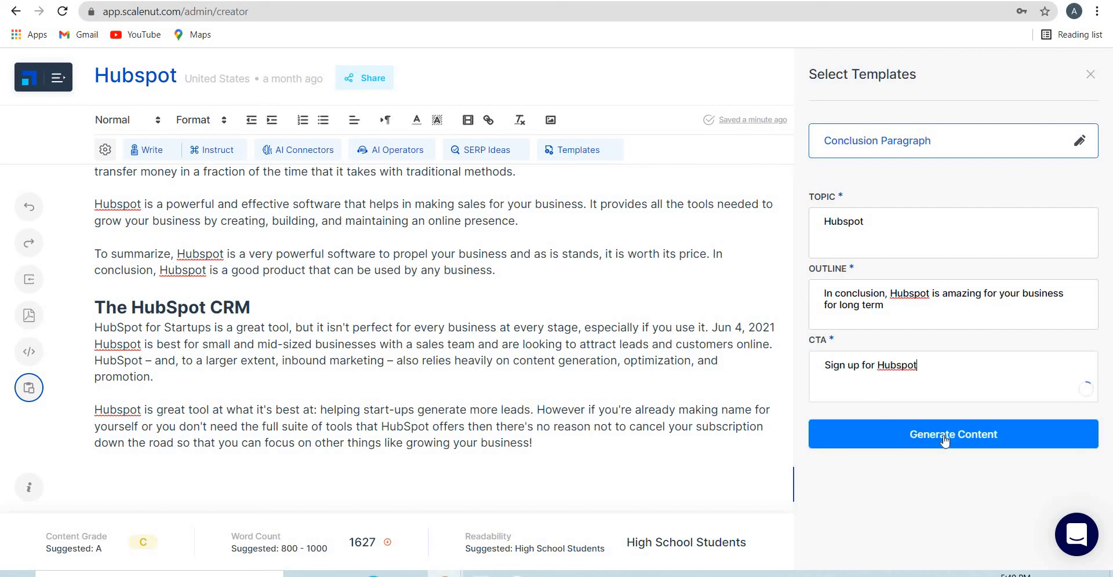
click(944, 440)
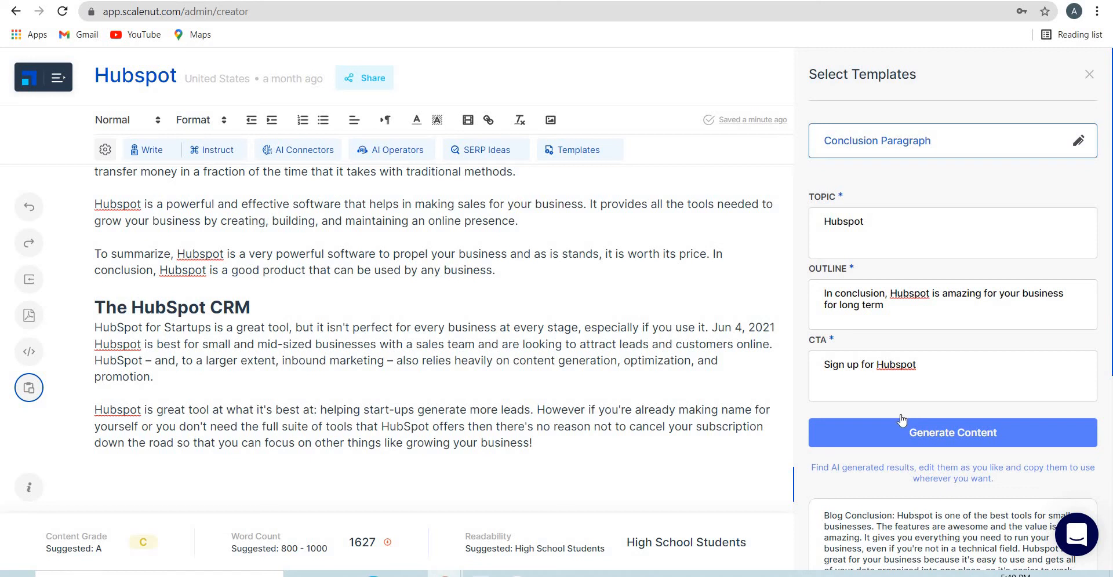
scroll(900, 413, down, 2)
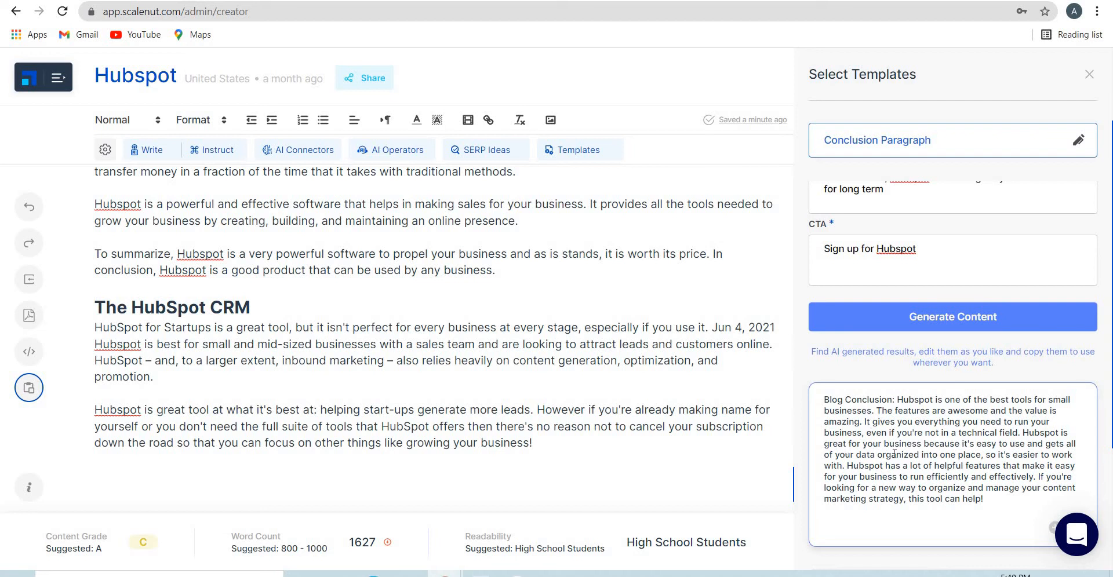
click(986, 500)
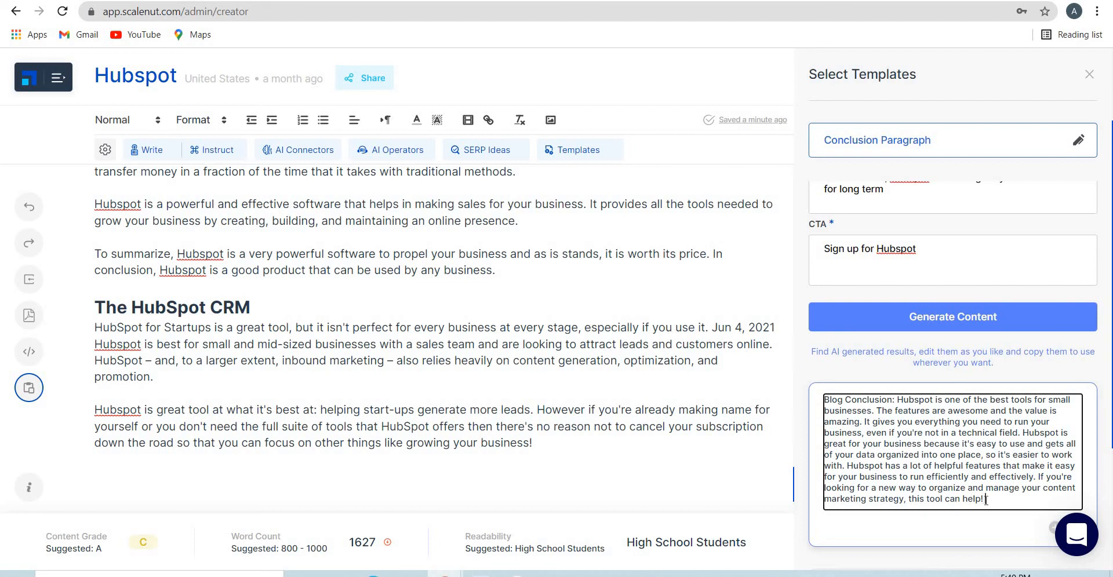
text(ghghghg)
key(BackSpace)
key(BackSpace)
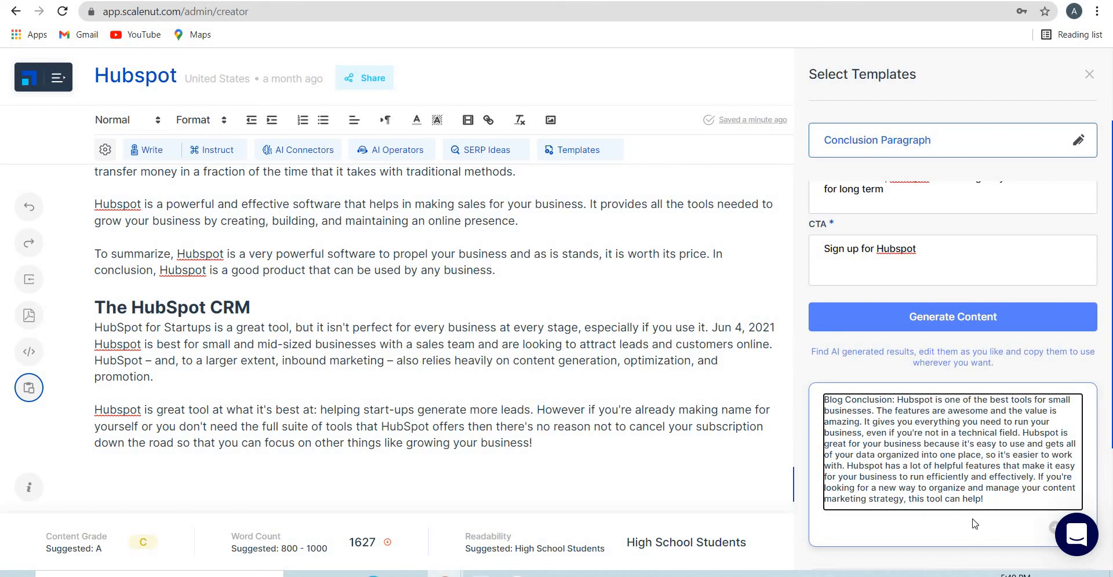
Add the generated blog conclusion to the article below its last paragraph
click(1051, 530)
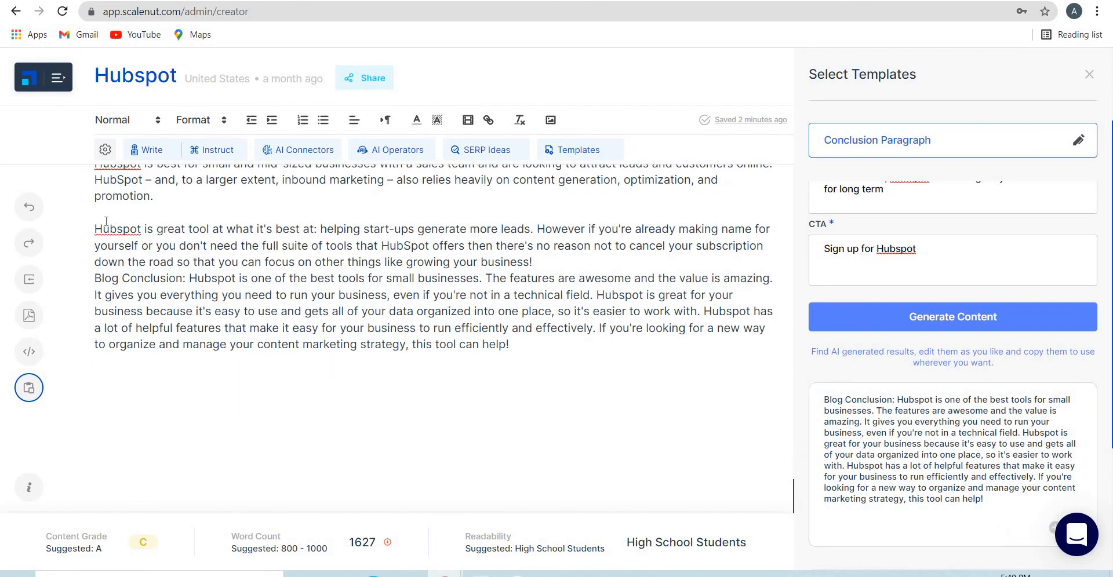
click(362, 295)
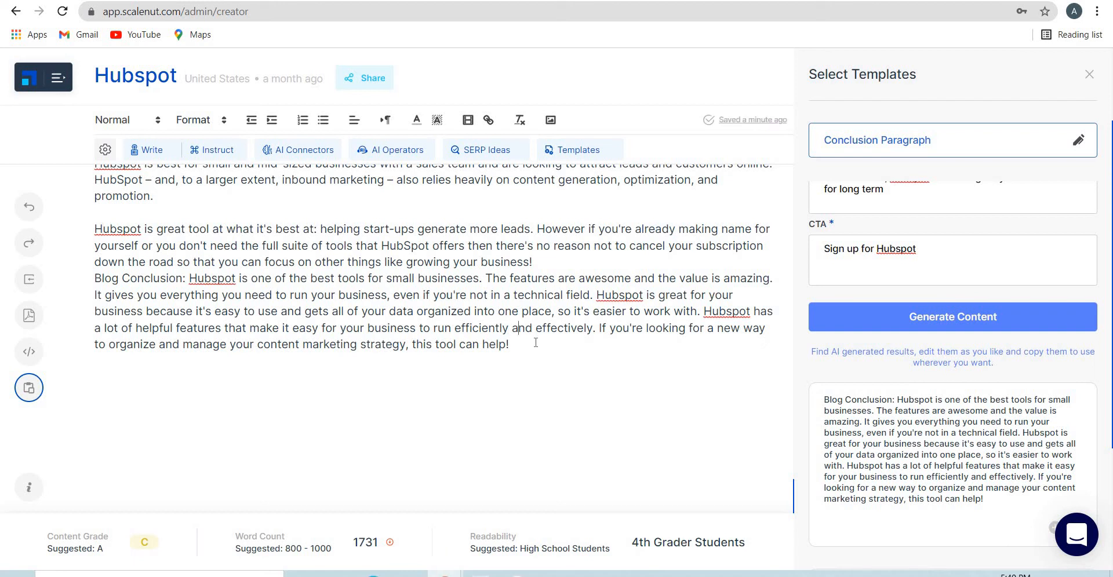
drag(511, 347, 96, 234)
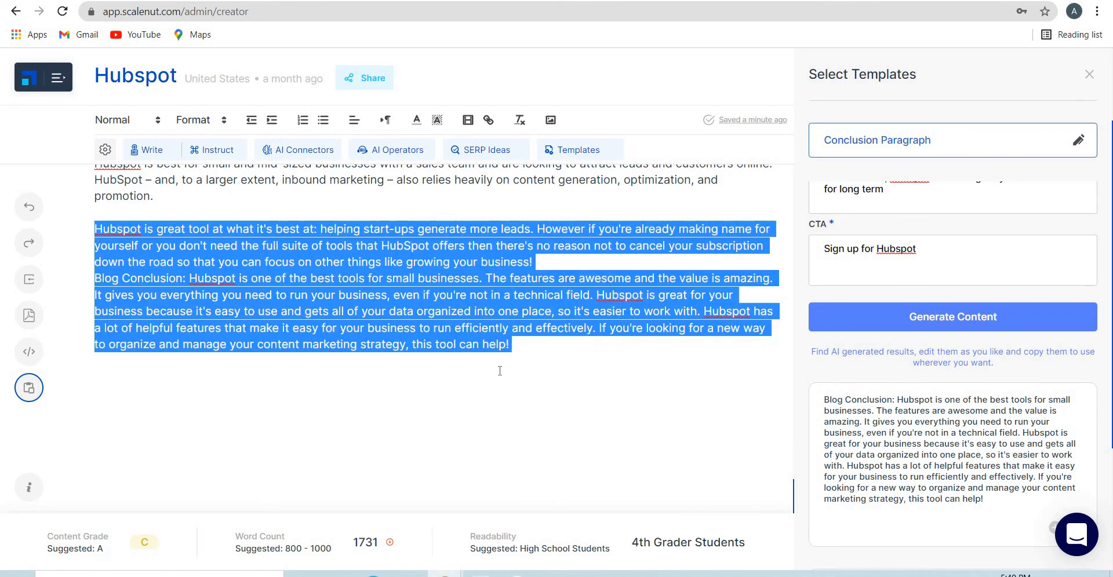
click(499, 371)
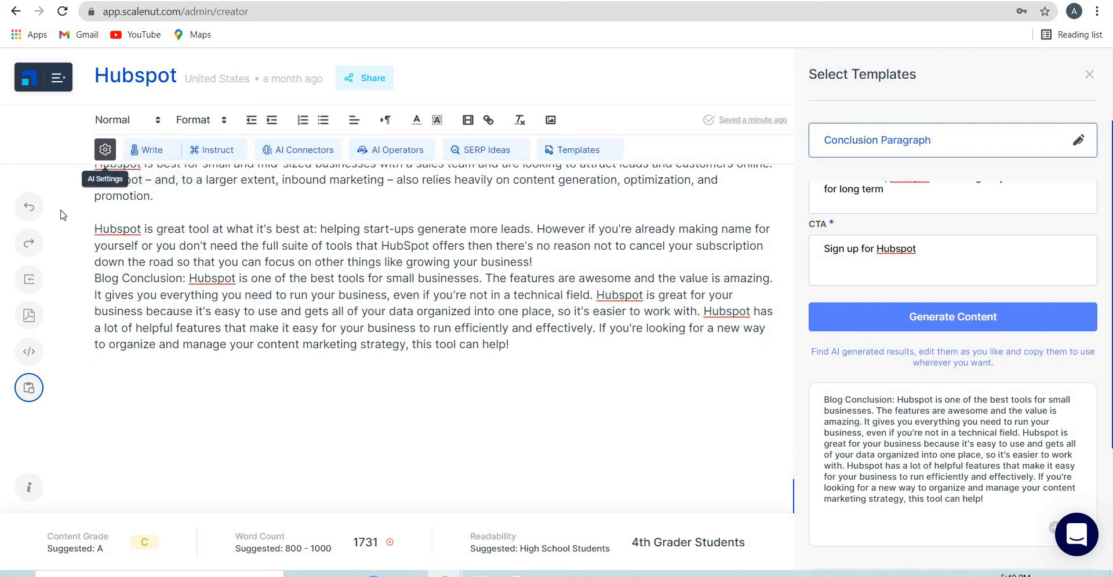
click(27, 218)
click(28, 242)
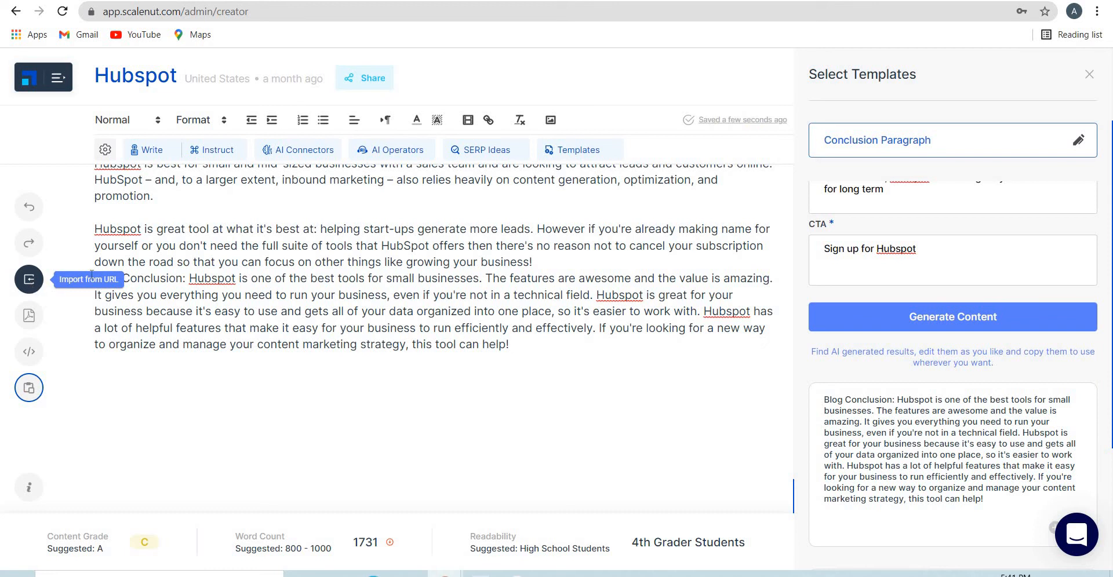
click(30, 282)
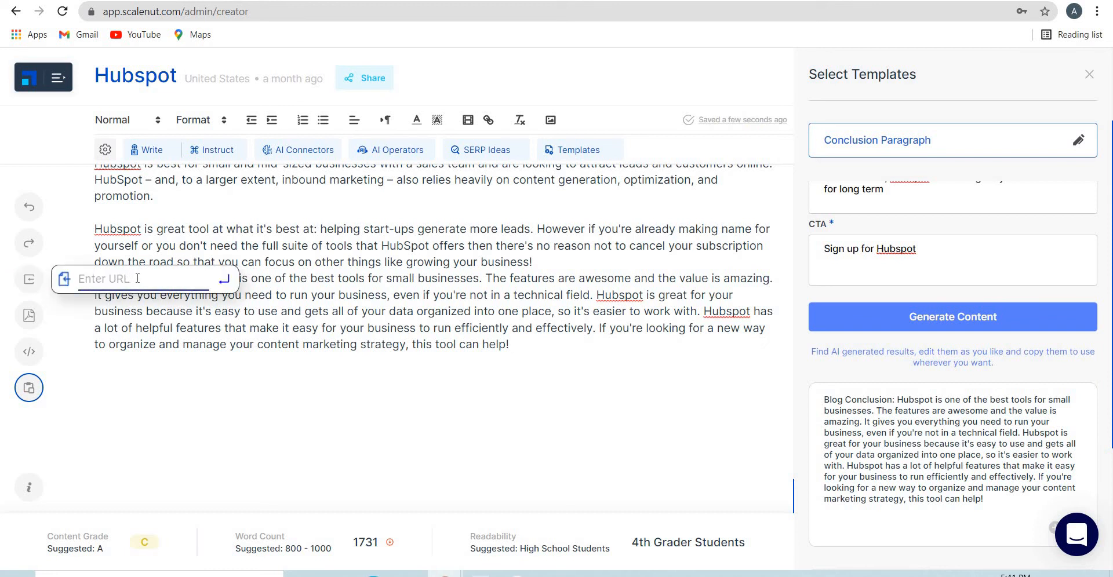
text(www.hubspot.com)
click(225, 280)
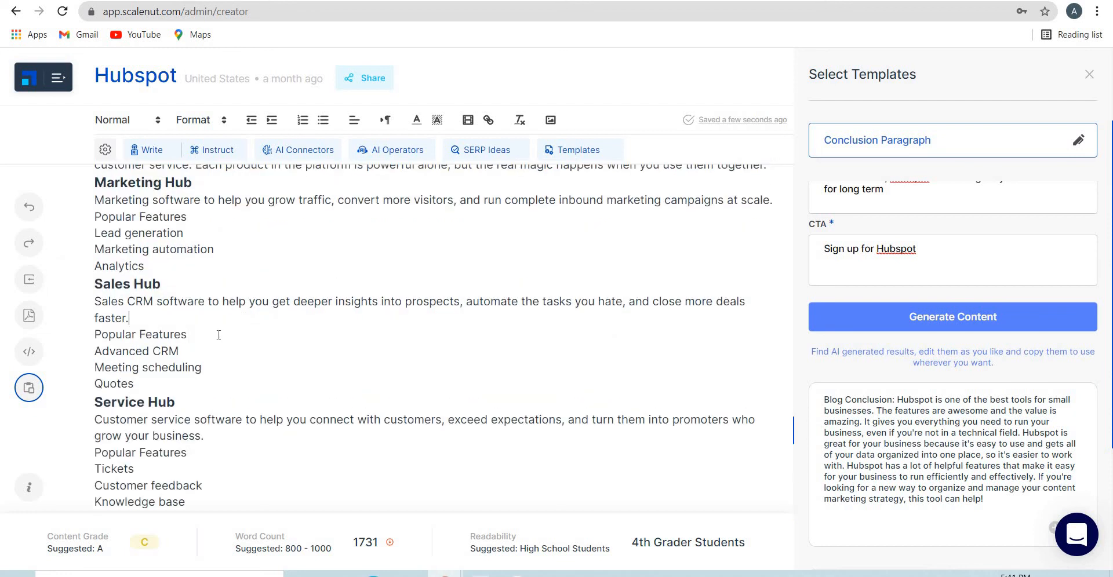
Compare the imported text with the live HubSpot home page and read through its sections down to the end
key(Up)
key(Up)
key(Up)
key(Up)
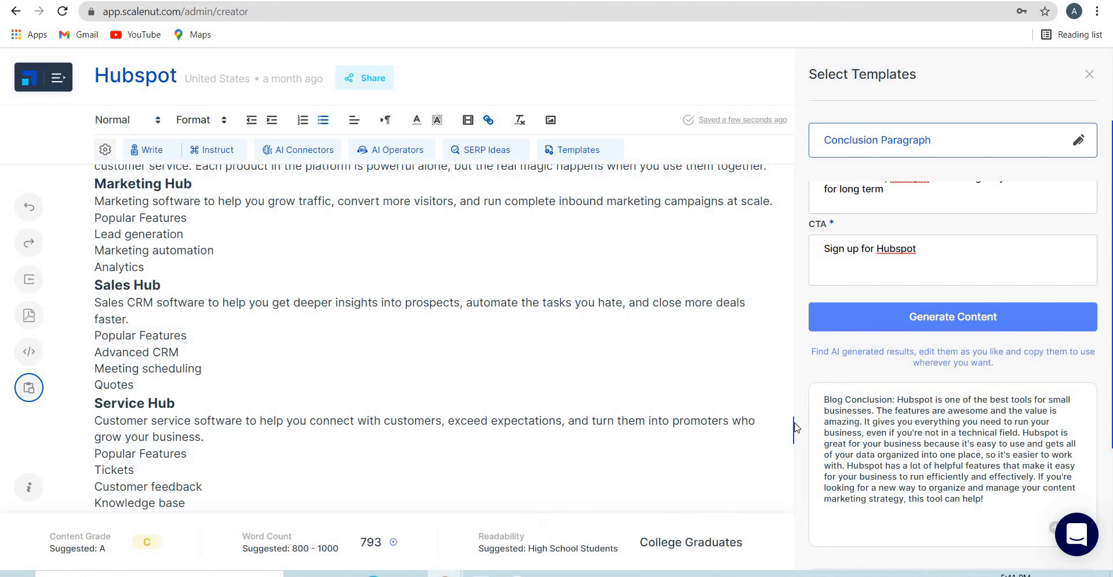
drag(794, 385, 715, 404)
click(727, 406)
scroll(702, 388, up, 5)
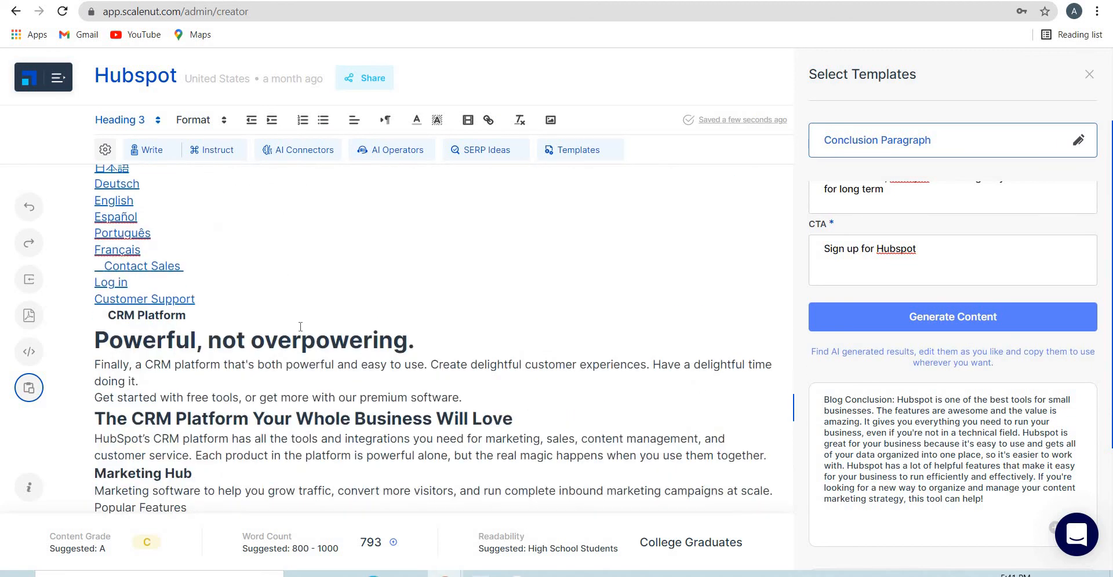
scroll(290, 315, down, 3)
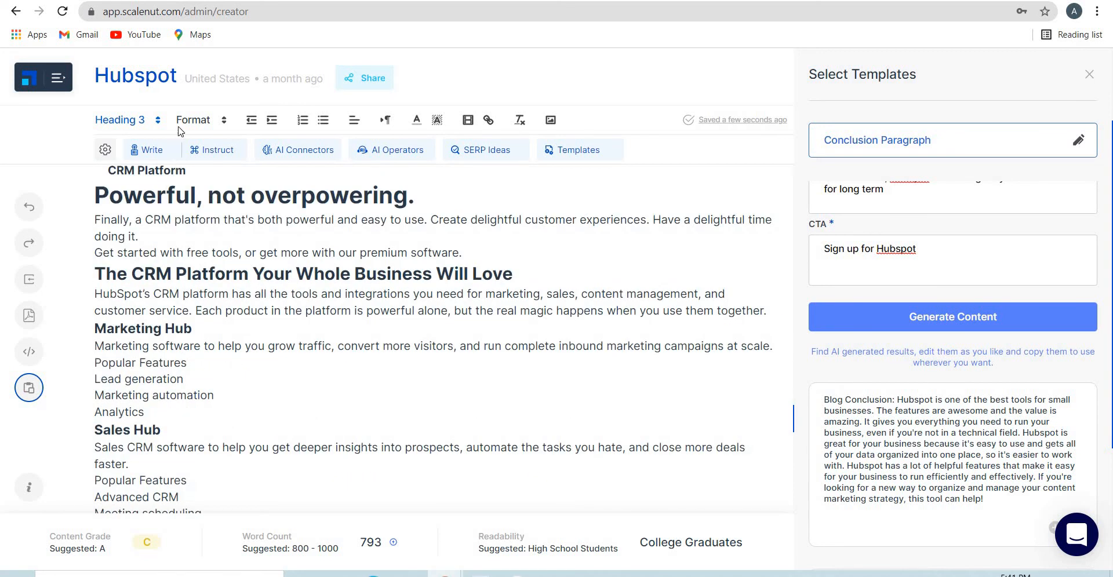
click(231, 1)
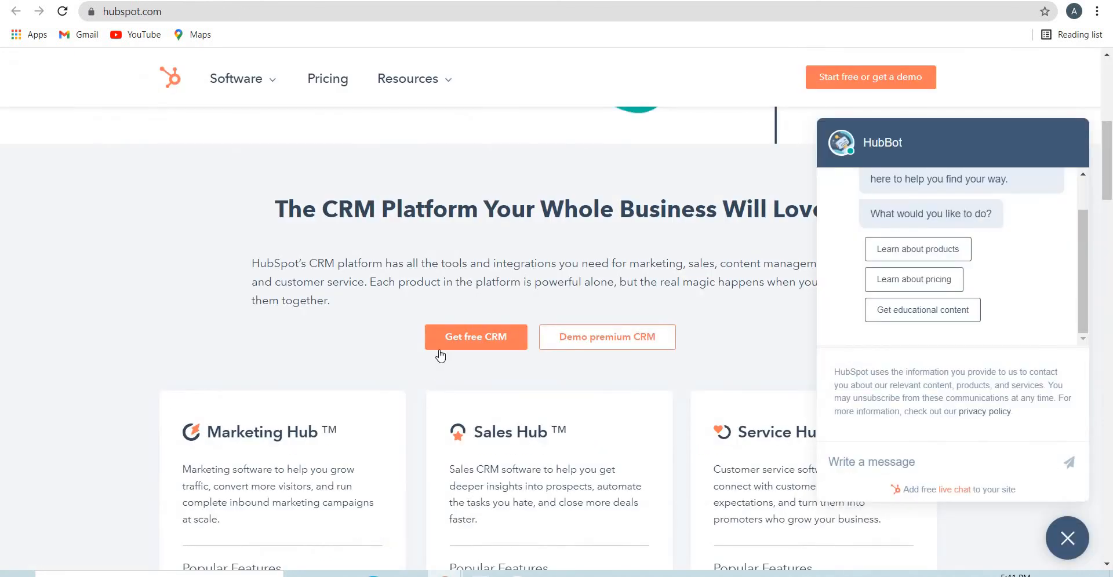
scroll(441, 356, up, 7)
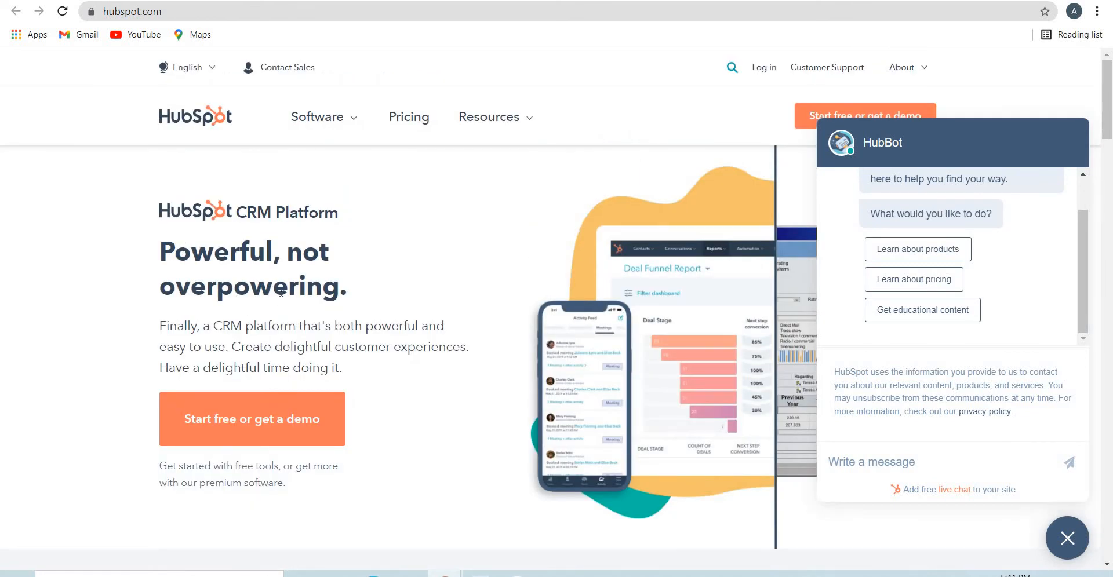
click(87, 1)
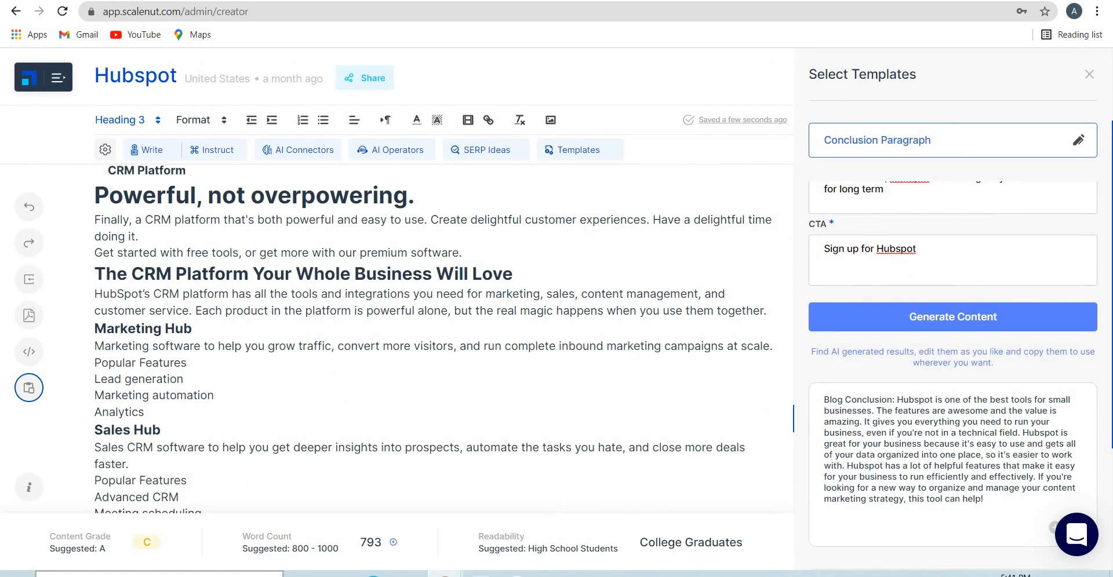
scroll(580, 435, down, 10)
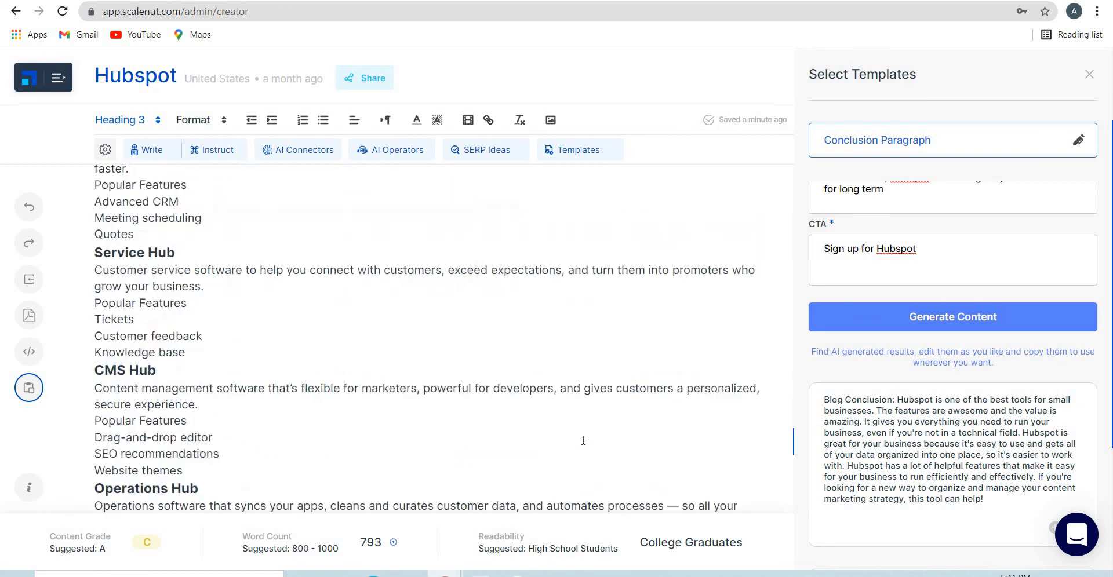
scroll(631, 375, down, 4)
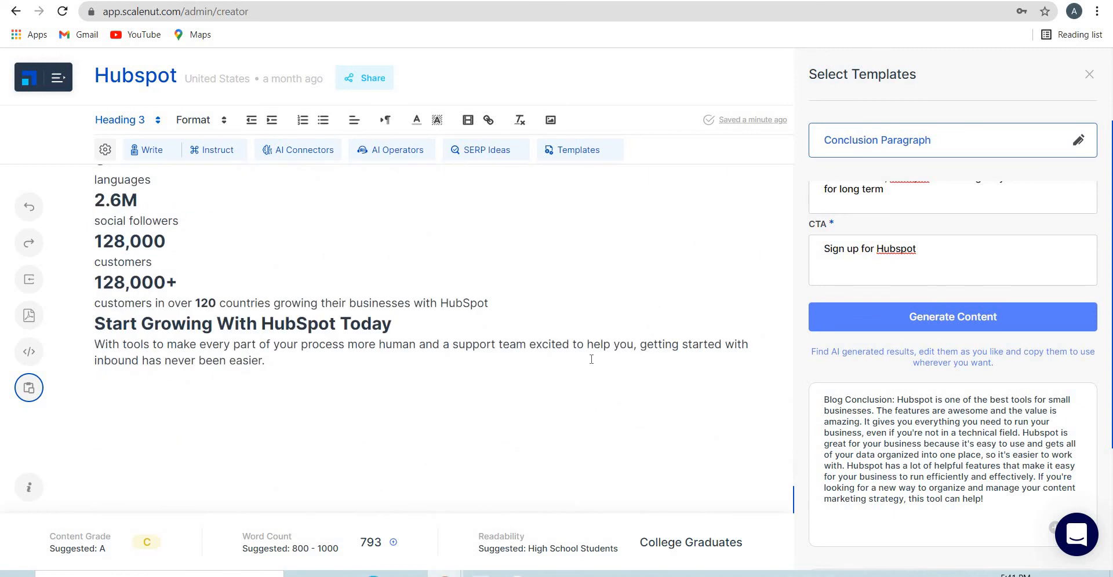
scroll(521, 348, up, 3)
scroll(371, 351, up, 6)
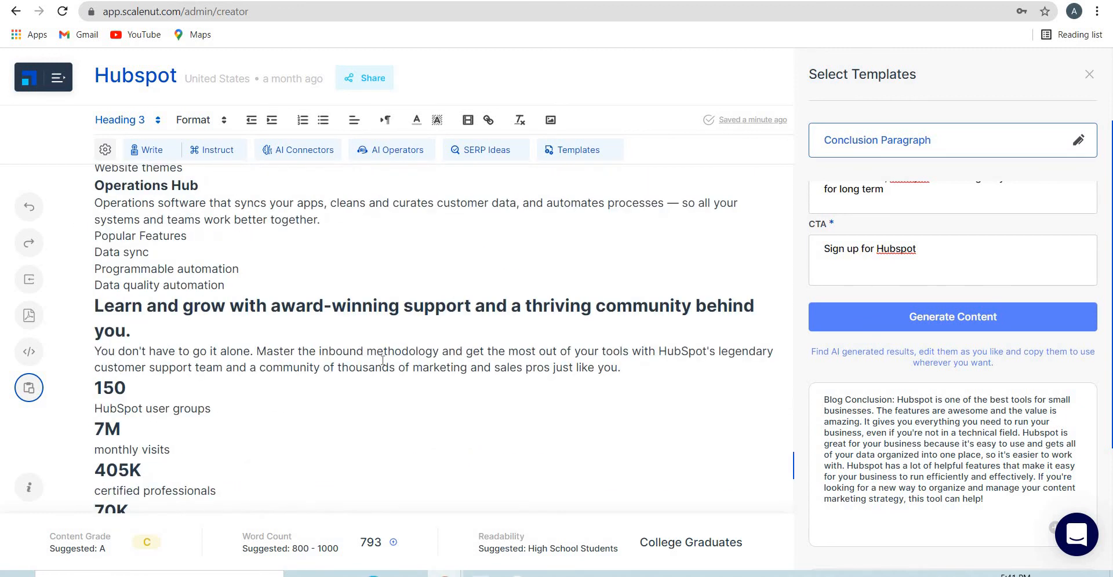
scroll(383, 360, up, 3)
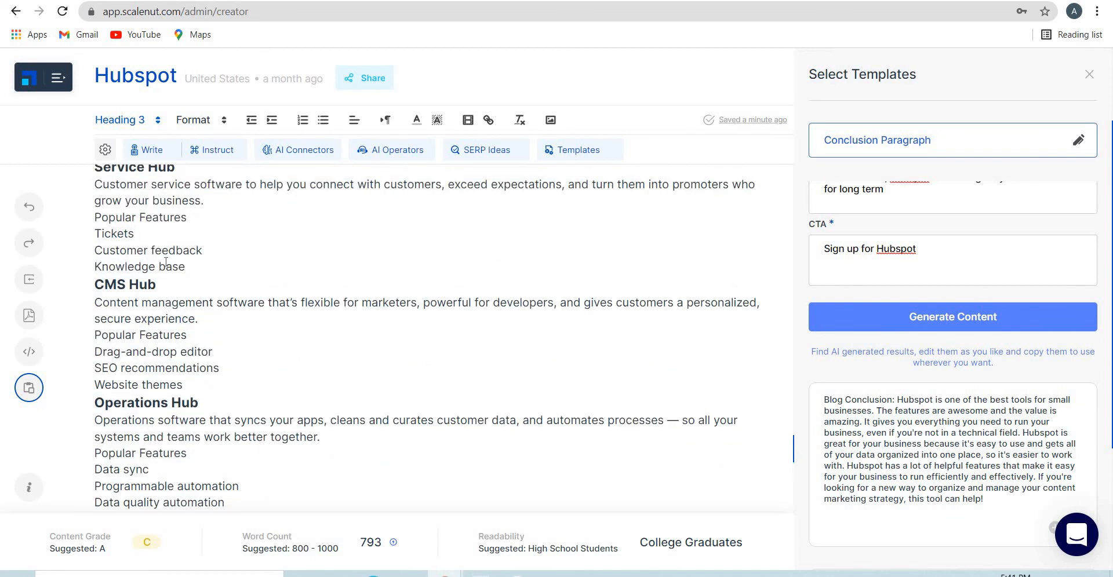
Have the AI write more text after the opening paragraph under the "Powerful, not overpowering." heading
scroll(166, 262, up, 9)
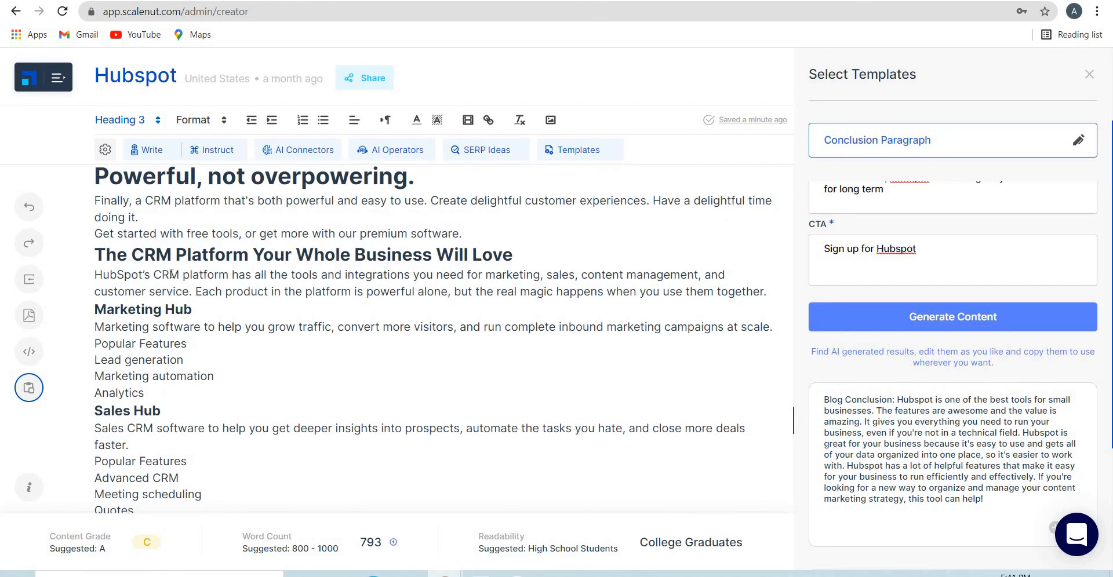
scroll(426, 355, up, 1)
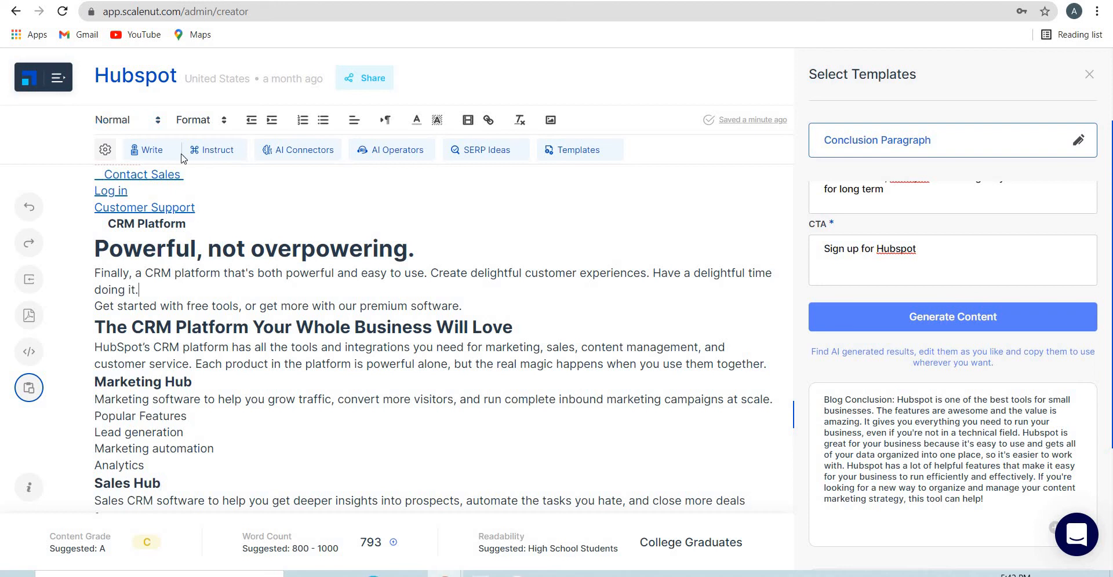
click(162, 151)
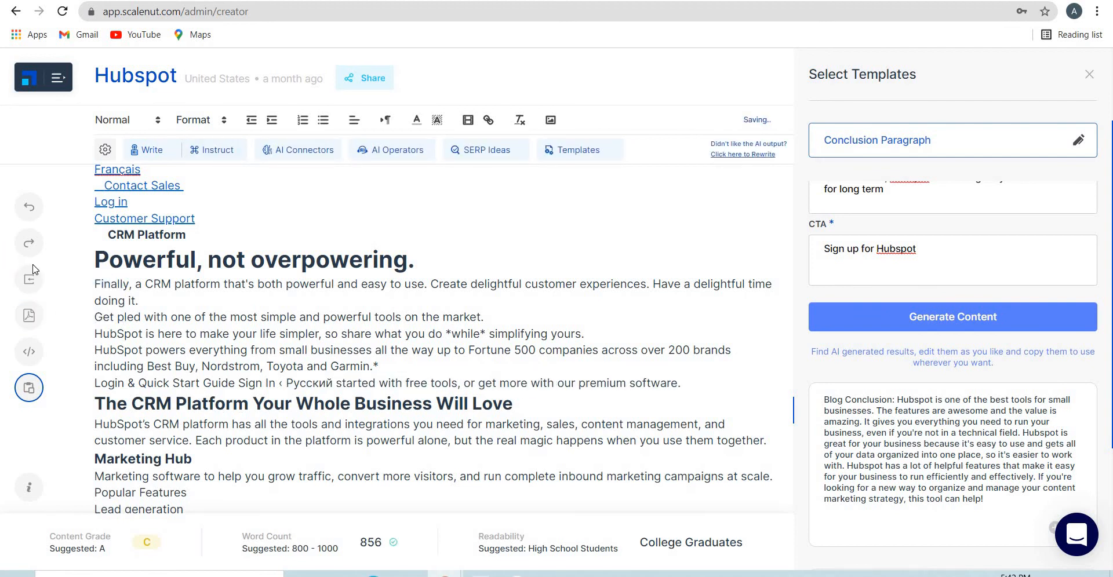
Preview the article's PDF export with the destination set to Save as PDF, and close it without saving
click(30, 321)
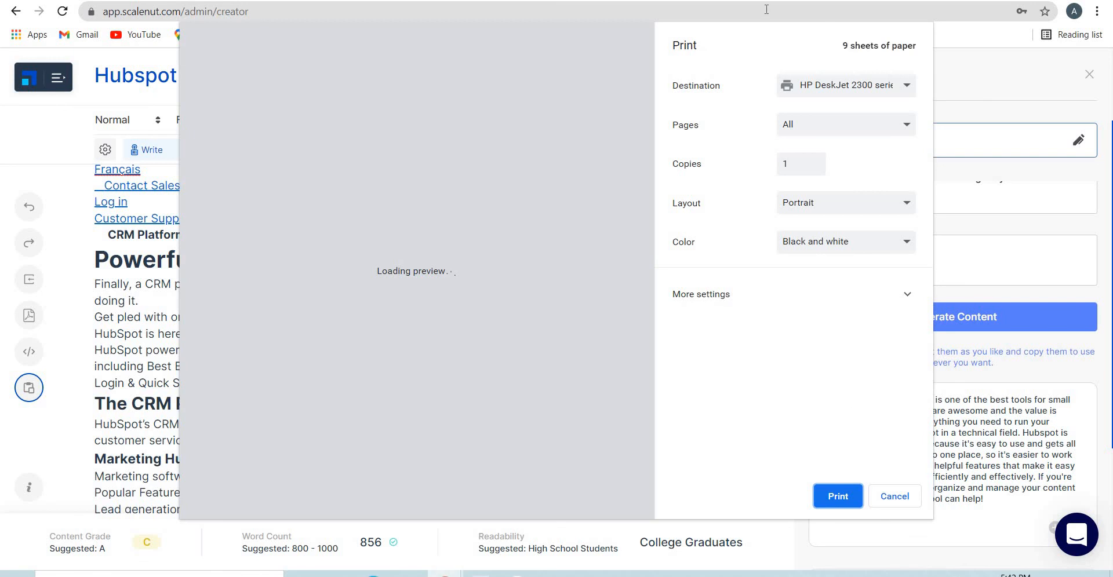
click(820, 85)
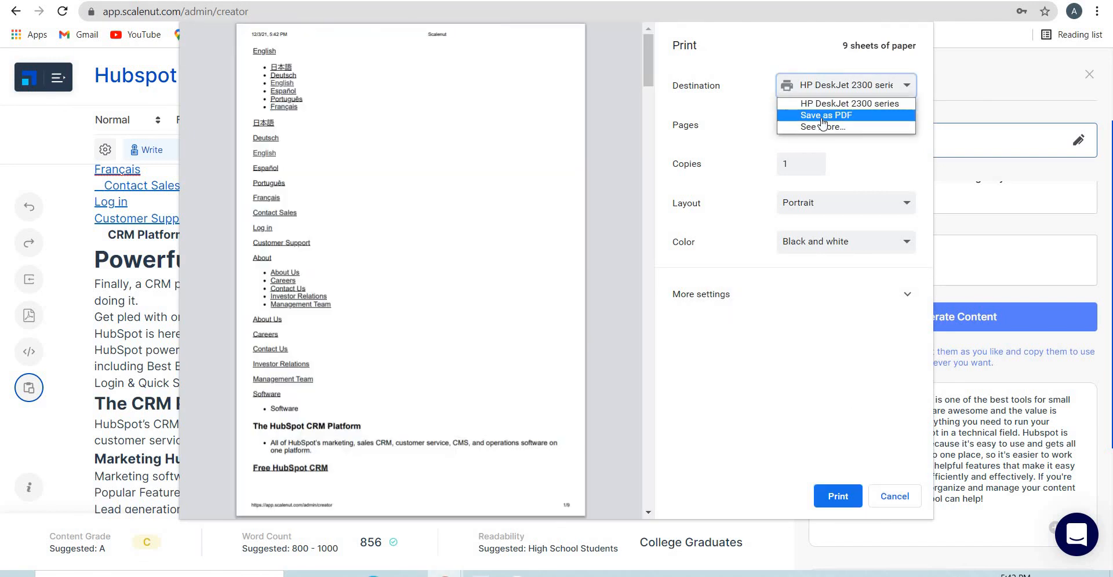
click(822, 116)
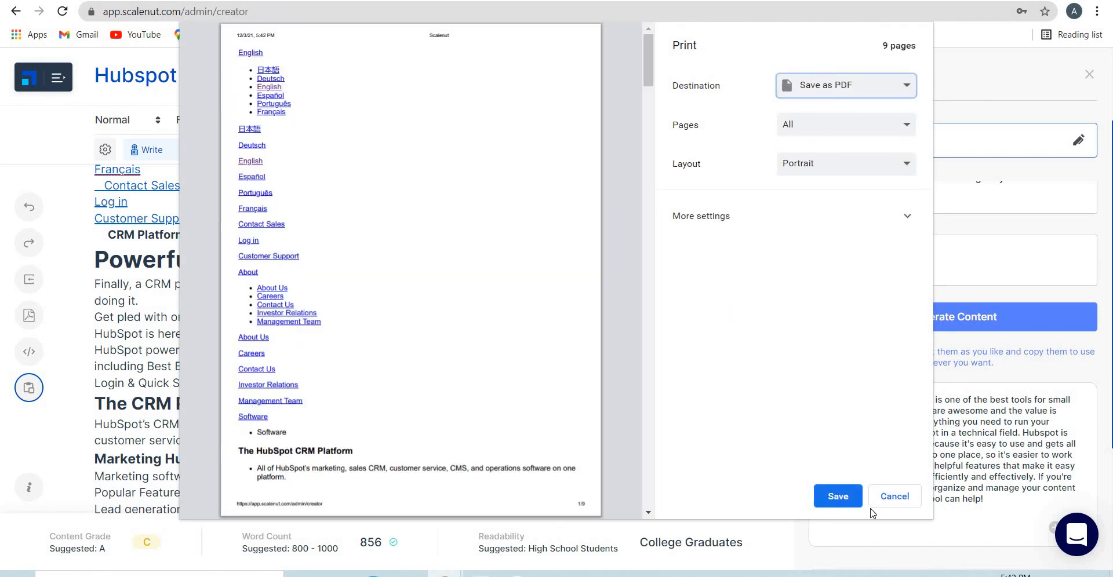
scroll(576, 279, down, 6)
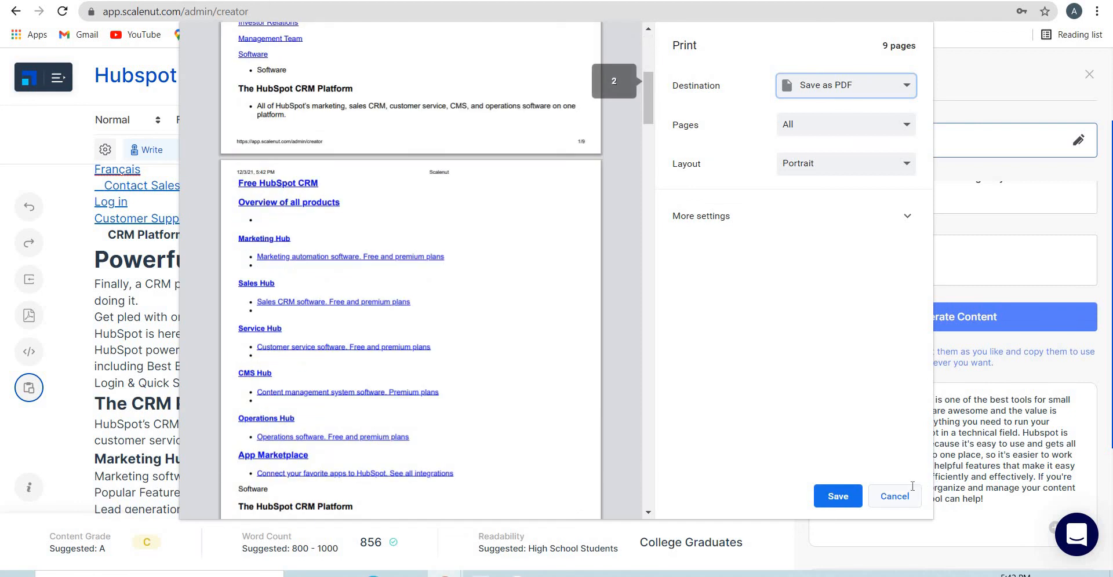
click(912, 488)
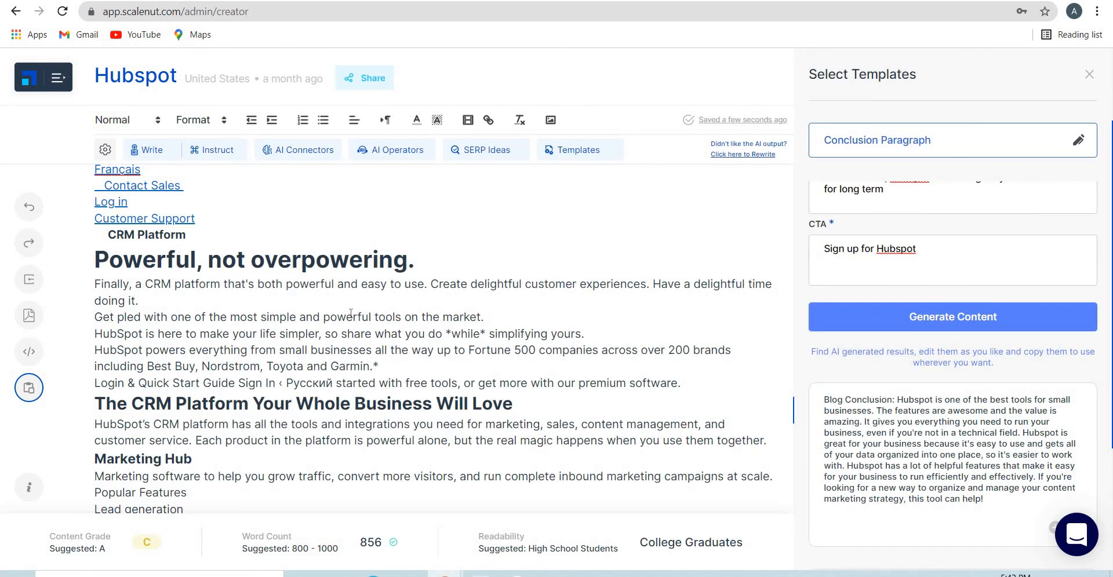
Close the template selection and examine the competing pages for the Hubspot keyword
scroll(369, 368, down, 5)
scroll(383, 371, down, 5)
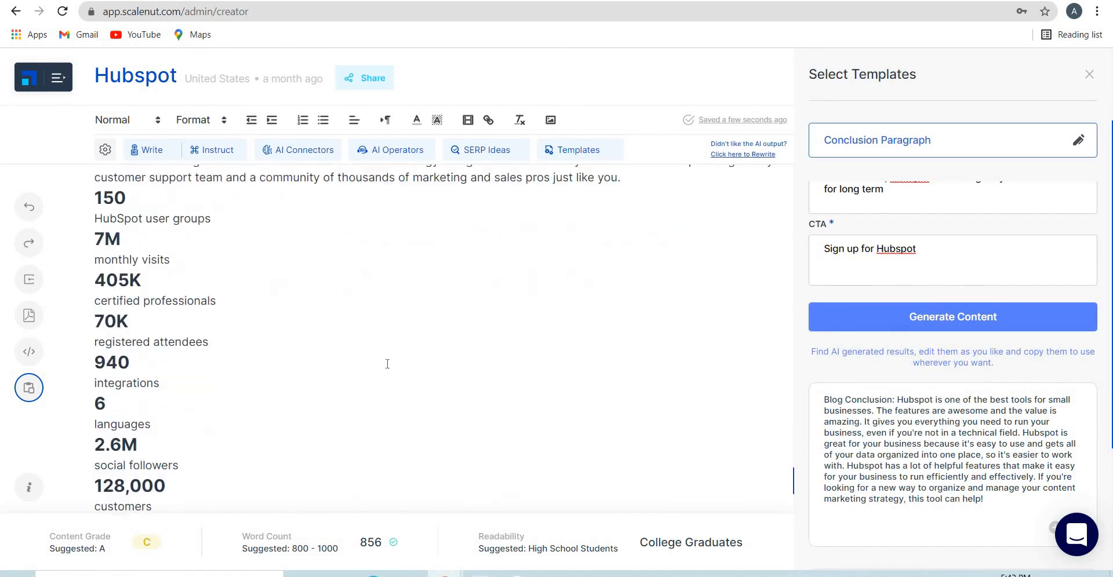
scroll(394, 365, up, 14)
scroll(401, 362, up, 5)
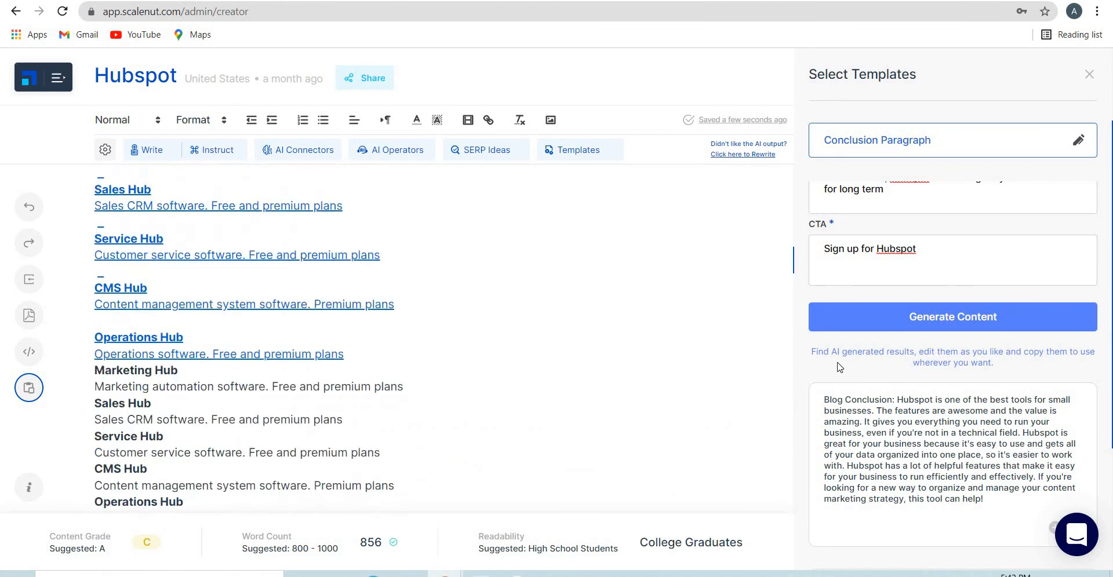
click(1089, 74)
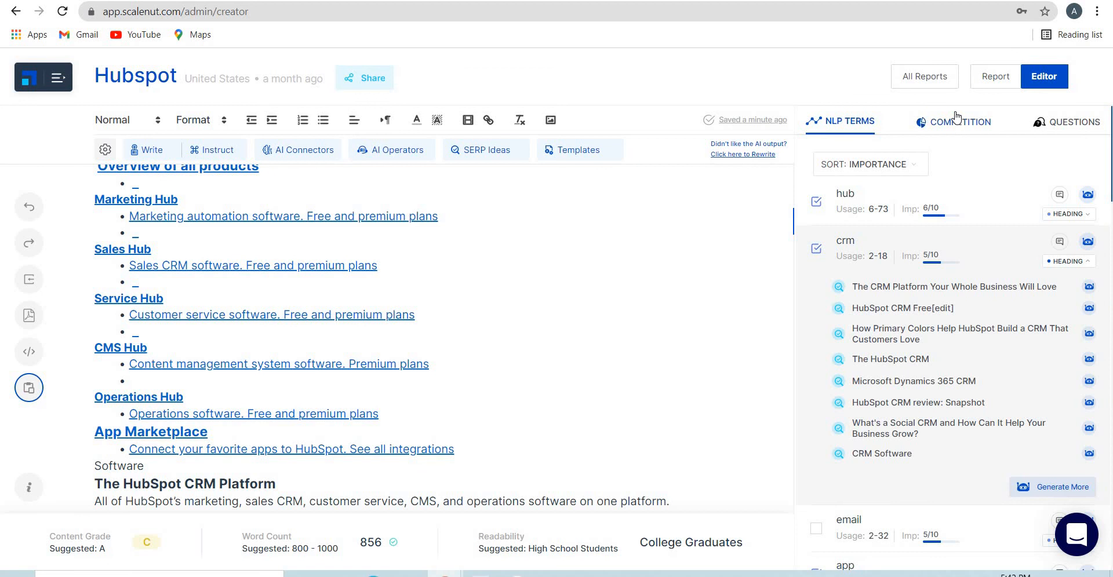
click(952, 123)
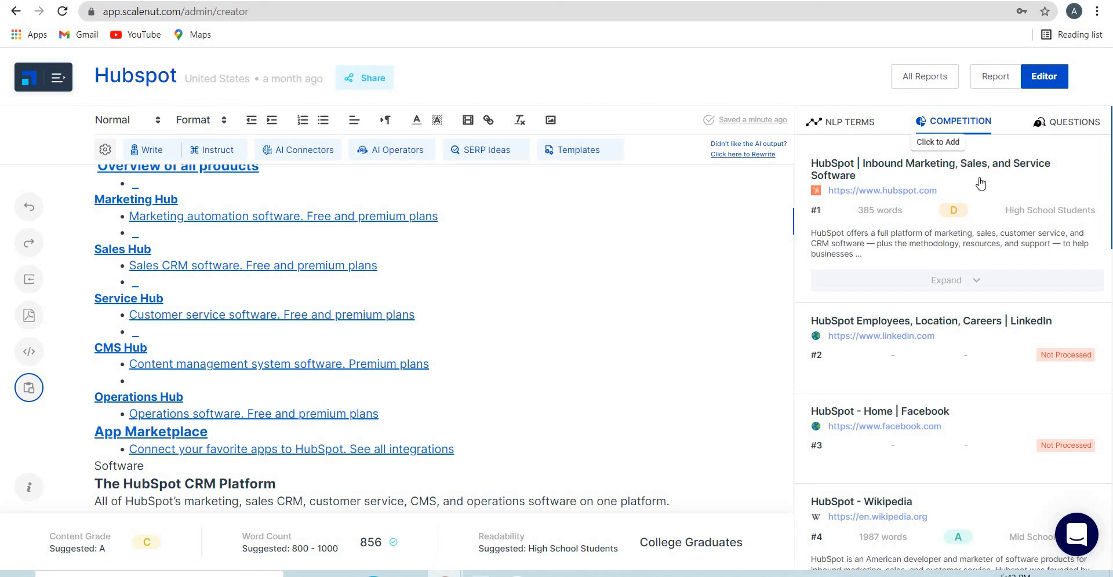
Have the AI answer the suggested questions "What is Hubspot?" and, two lines below that answer, "Is it worth using?" in the article
click(1061, 134)
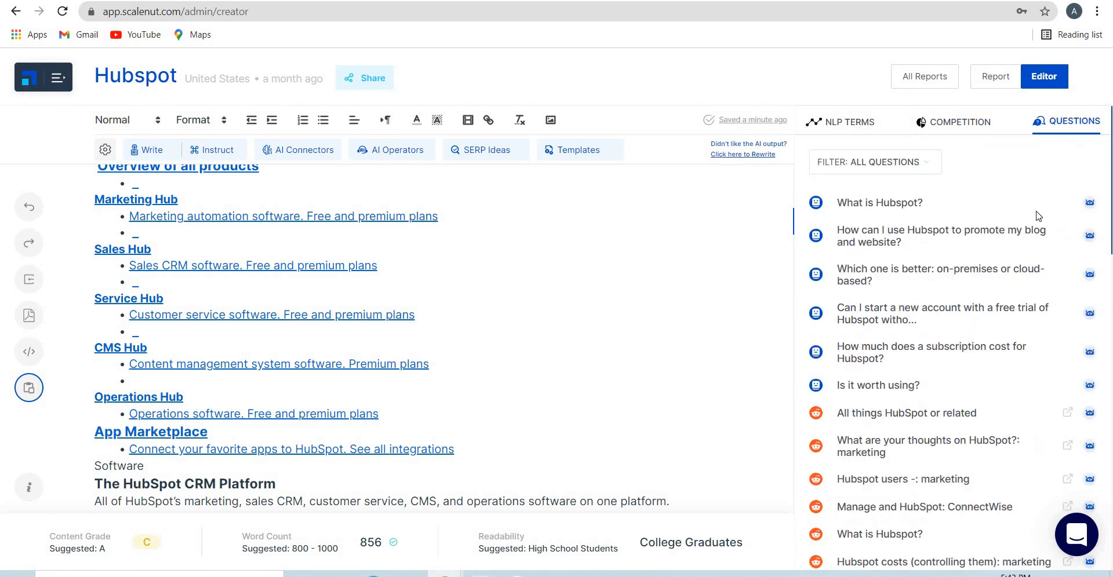
click(1089, 203)
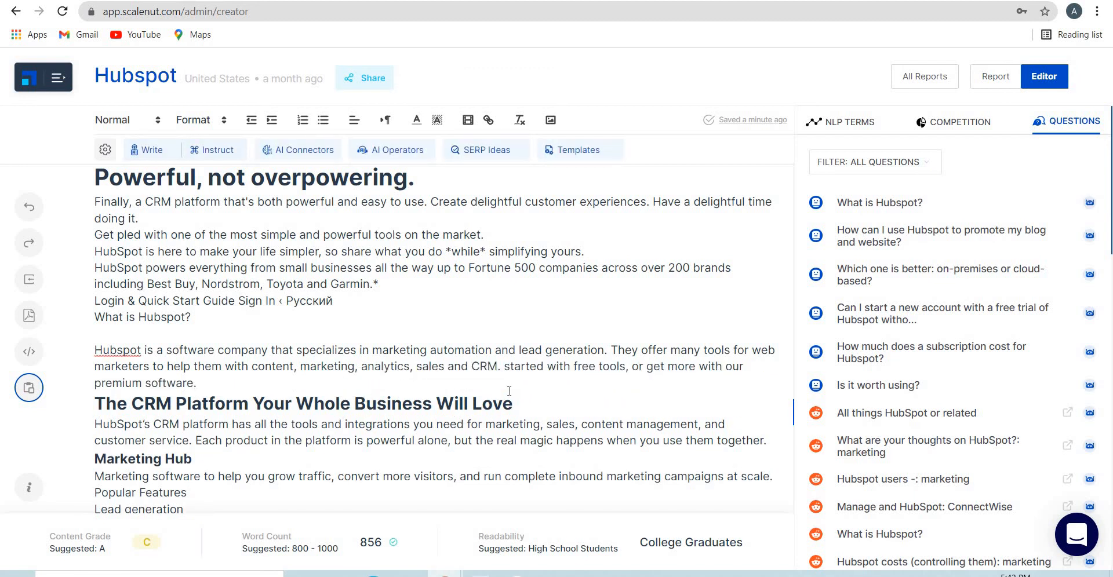
scroll(821, 319, down, 1)
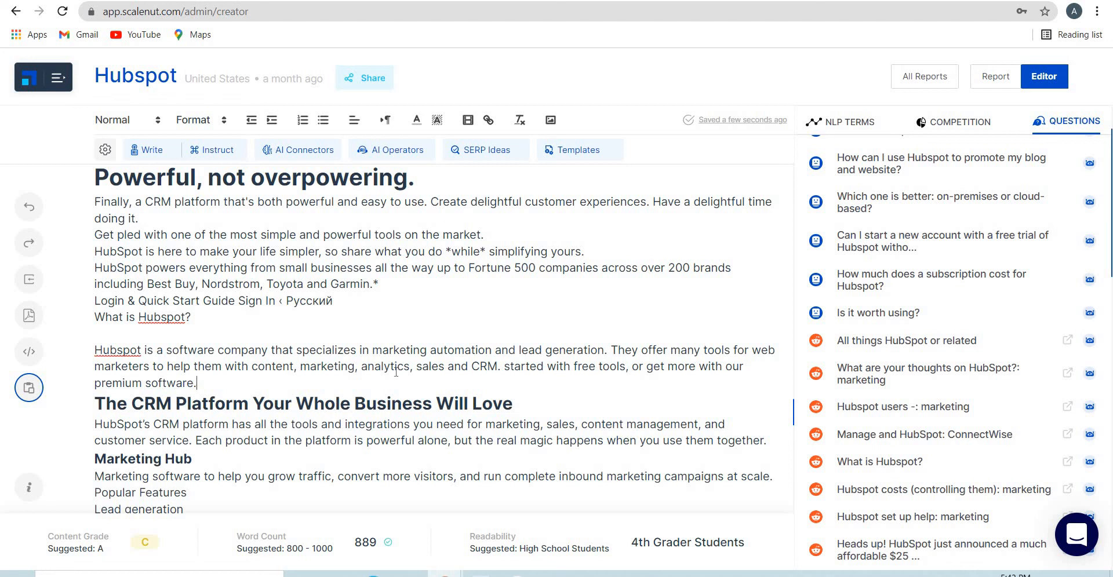
key(Return)
key(Return)
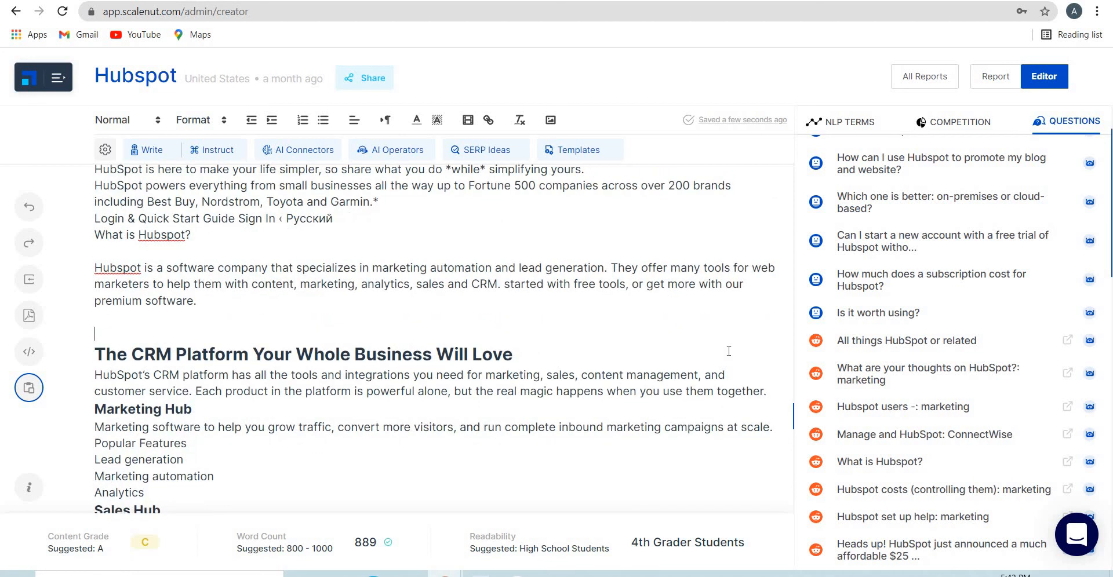
click(1088, 316)
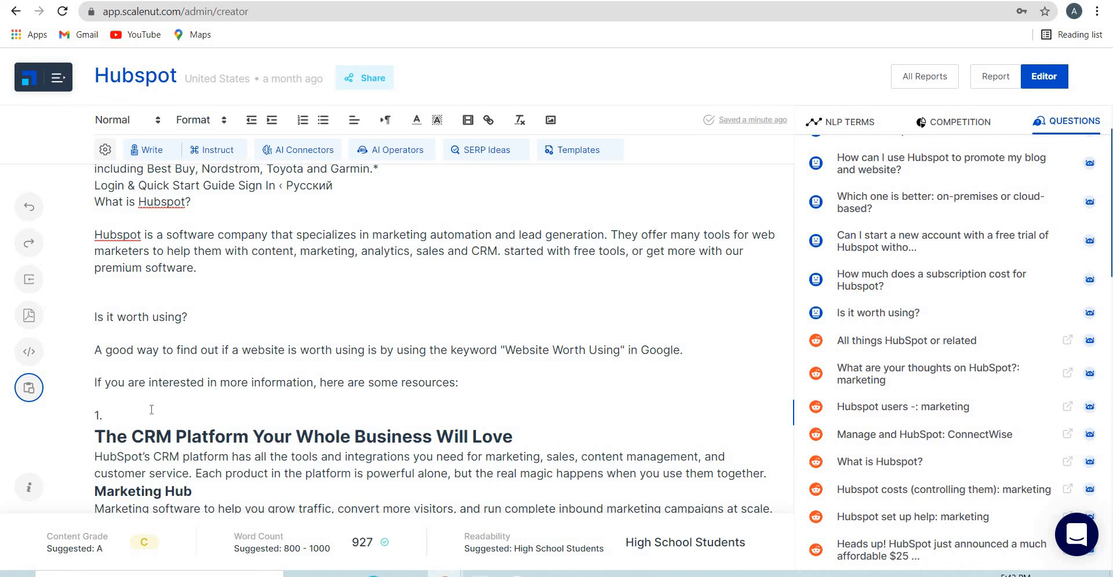
scroll(150, 410, down, 2)
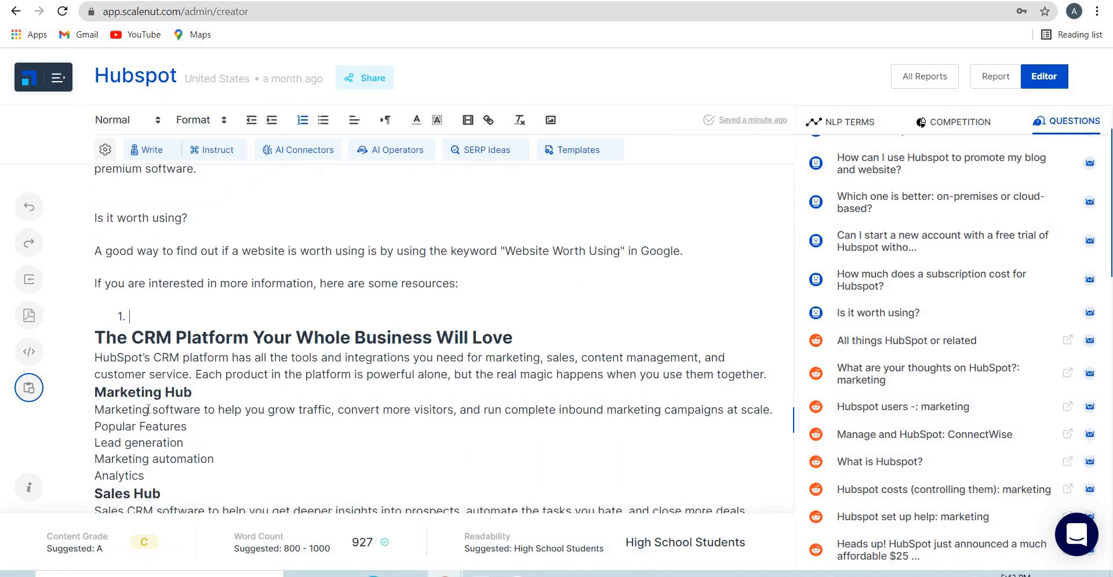
Enter "Its good for Marketing" as the first numbered item under "Is it worth using?" and have the AI continue the list
text(Its good for Marketing)
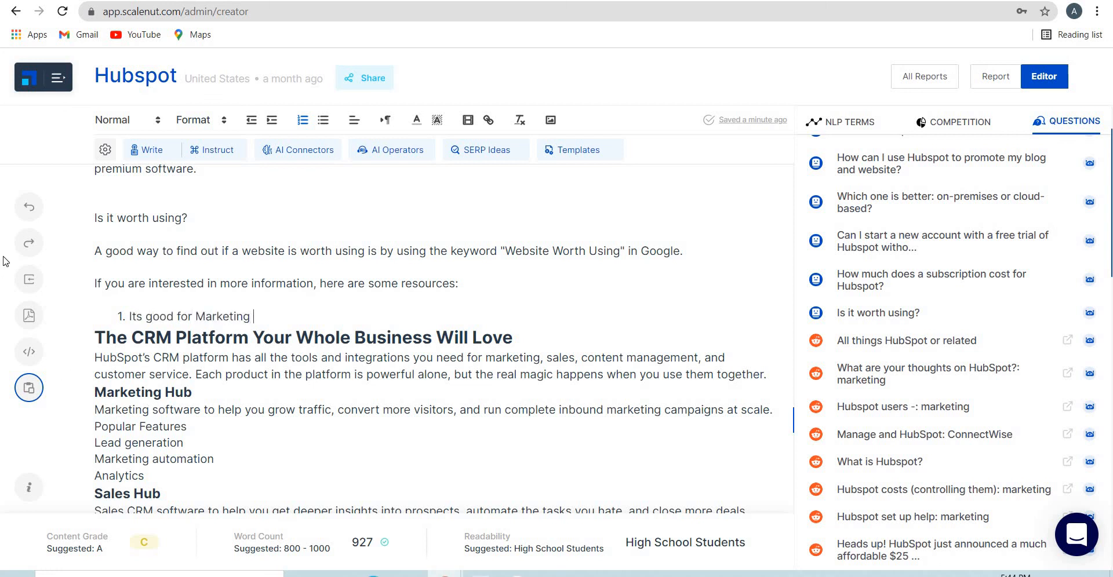
click(165, 151)
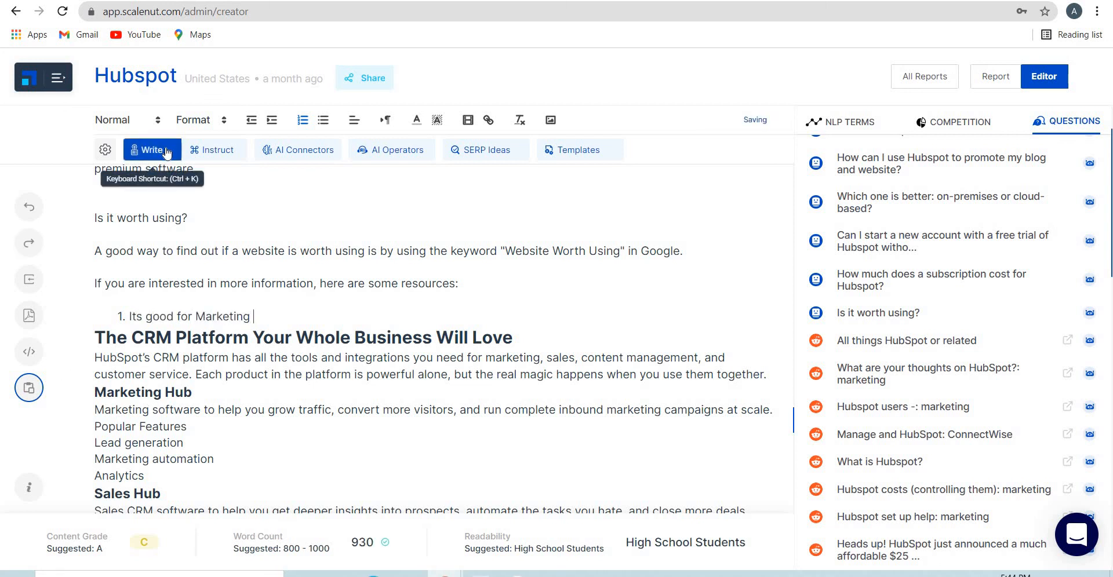
click(167, 152)
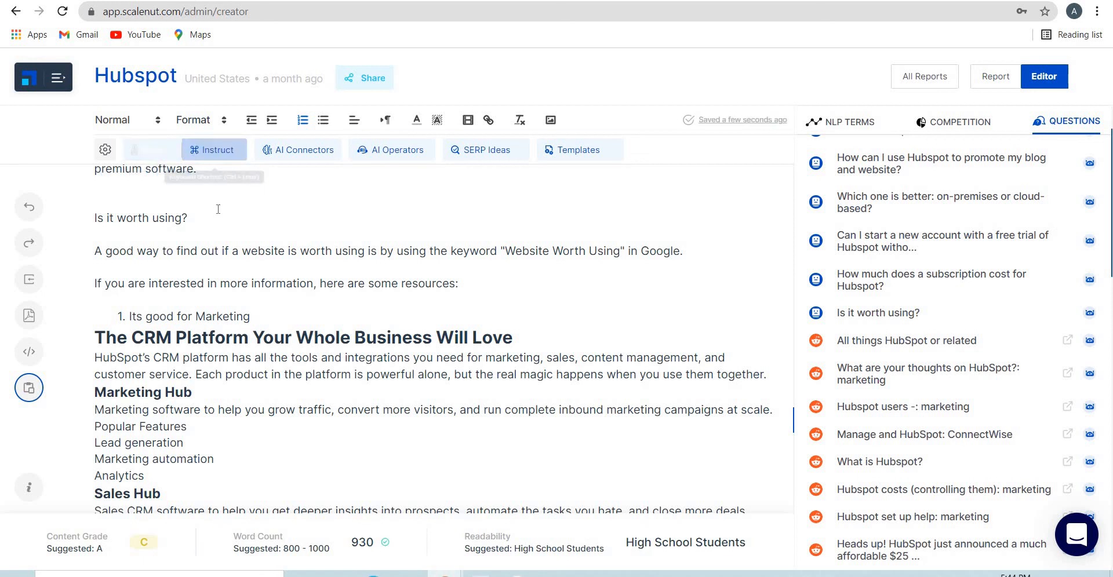
click(168, 152)
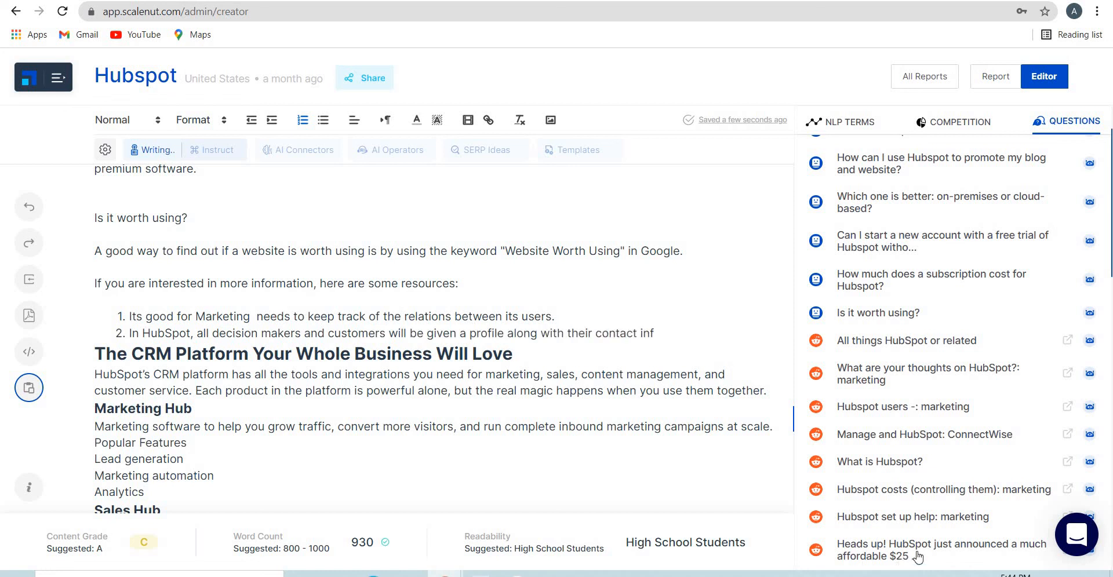
Look through the remaining suggested questions to the end of the list, and switch to the NLP terms for the keyword
scroll(950, 520, down, 4)
scroll(949, 520, down, 5)
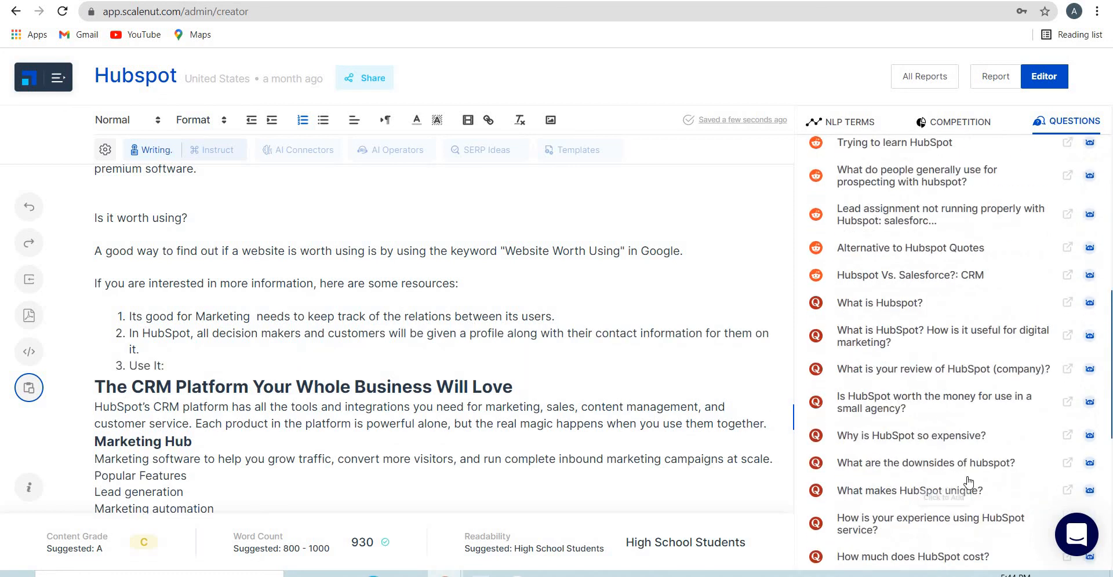
scroll(962, 482, down, 7)
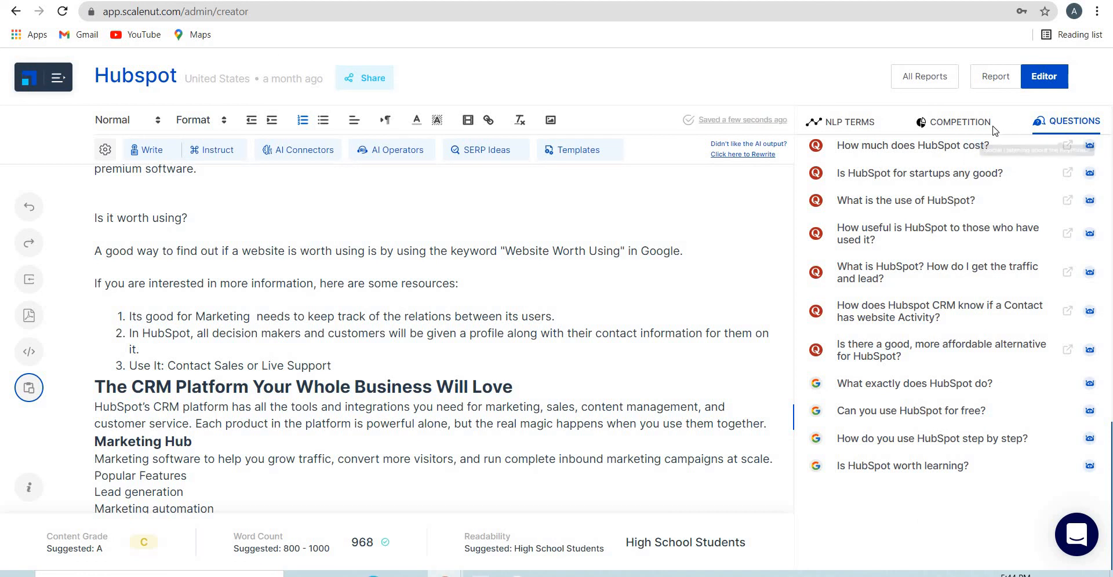
click(843, 121)
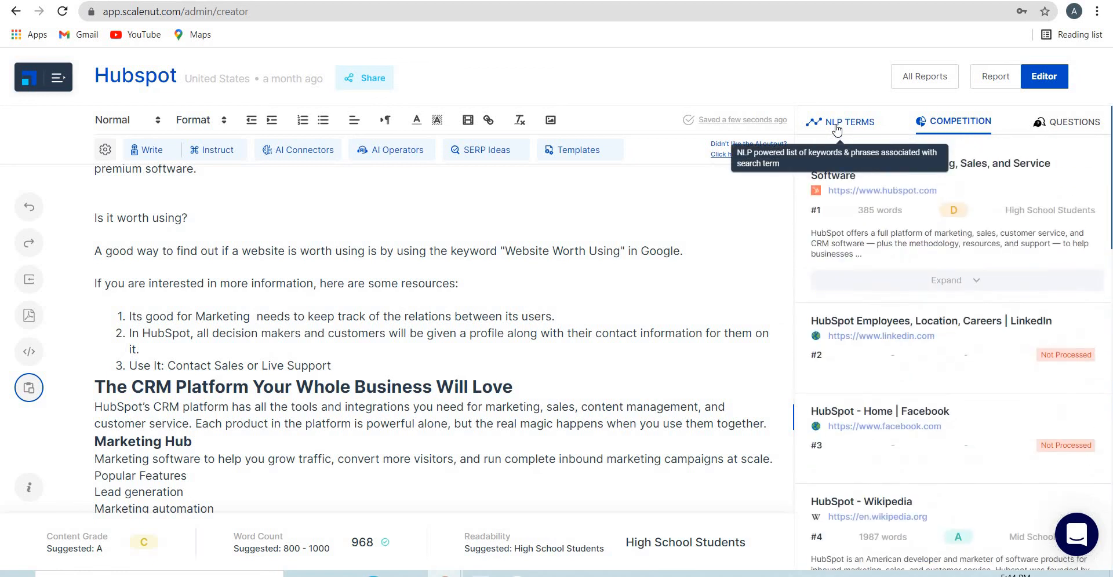